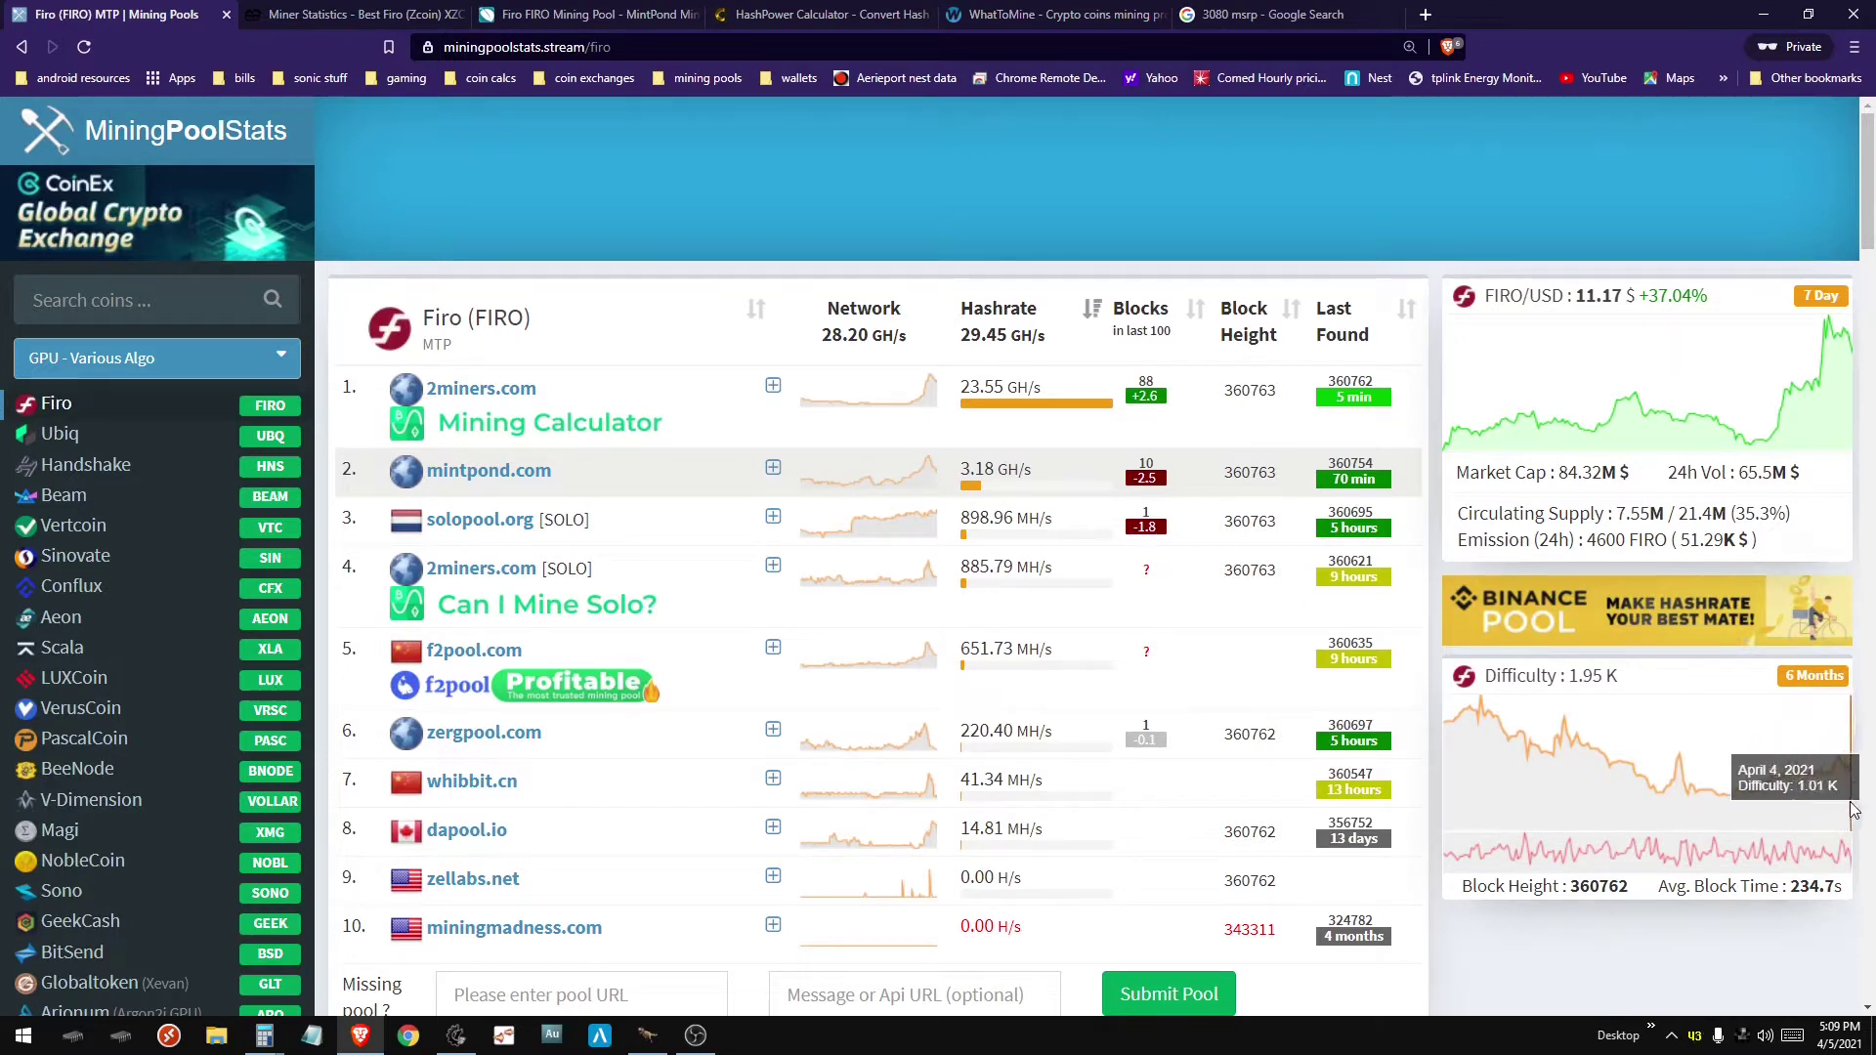
# Step: Highlight Firo's 1.95 difficulty value on the MiningPoolStats rankings page
pyautogui.moveTo(1853, 804); pyautogui.dragTo(1854, 785)
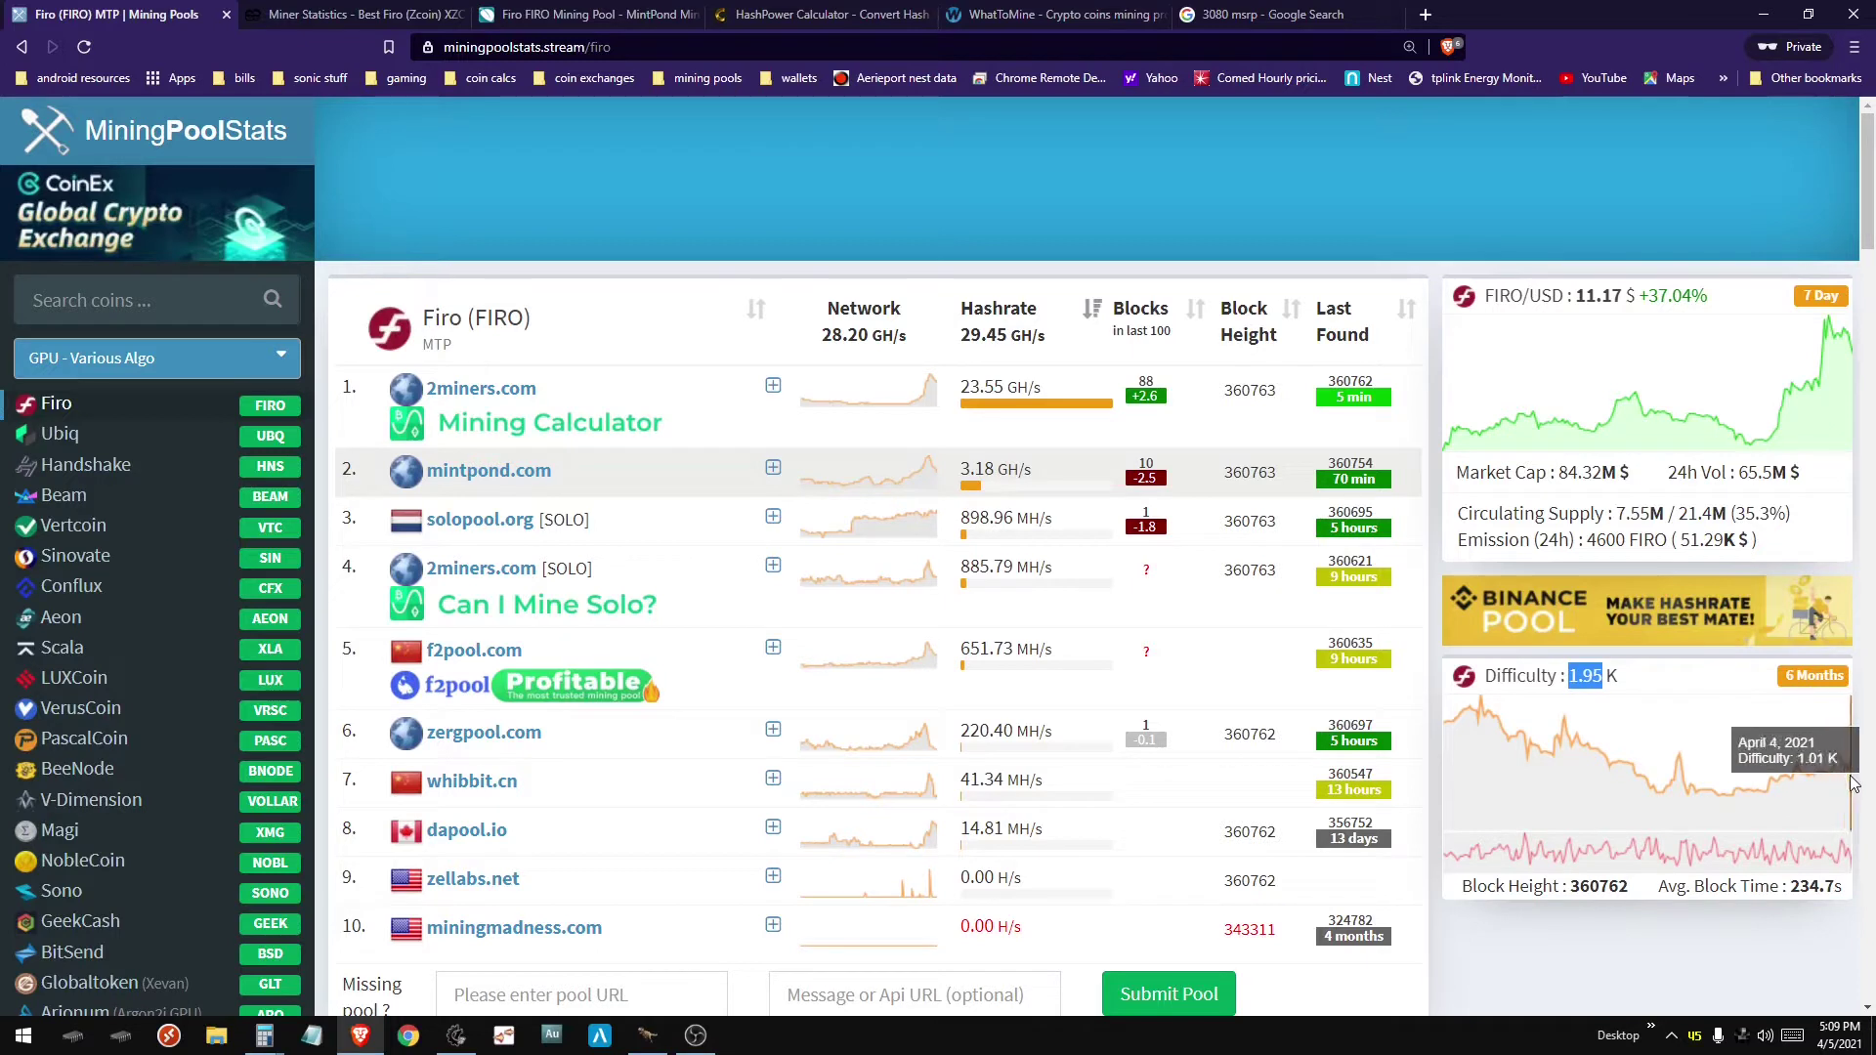
pyautogui.moveTo(928, 398)
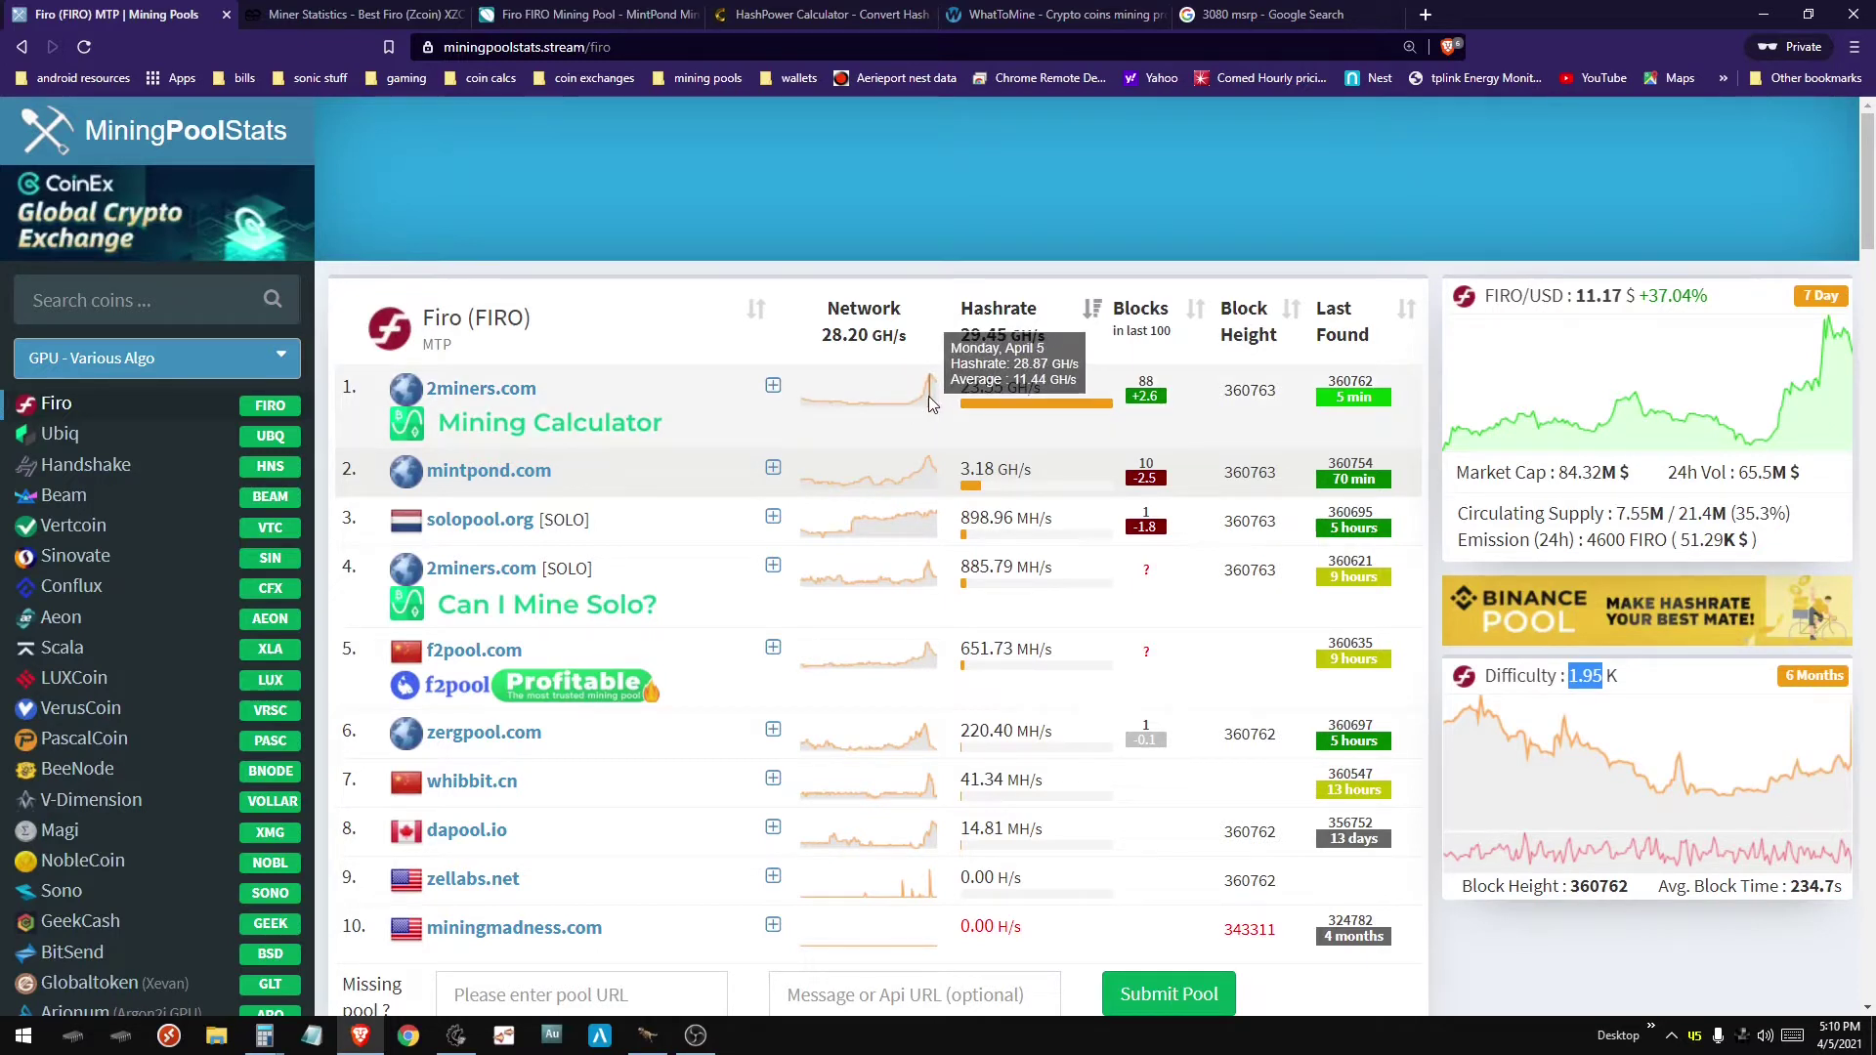
# Step: Copy the 20000 MH/s value from the hashpower converter
pyautogui.click(821, 14)
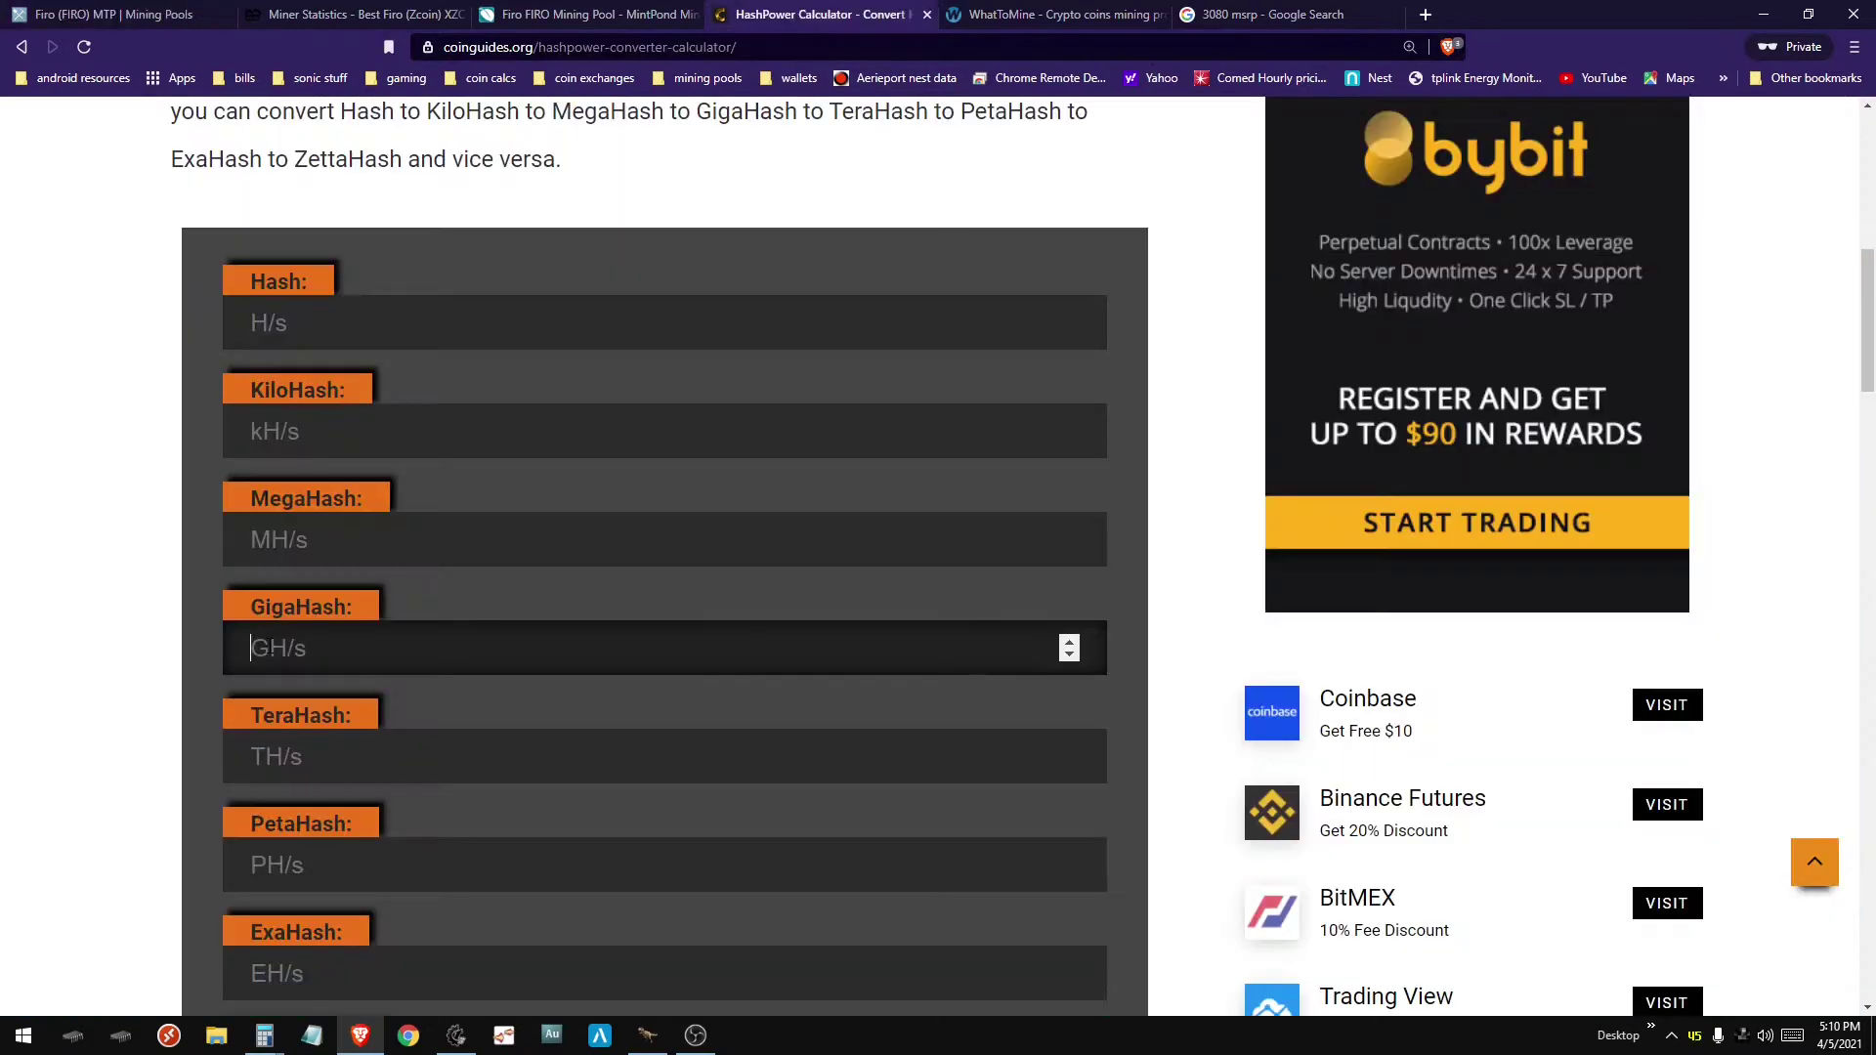
pyautogui.doubleClick(285, 540)
pyautogui.rightClick(274, 525)
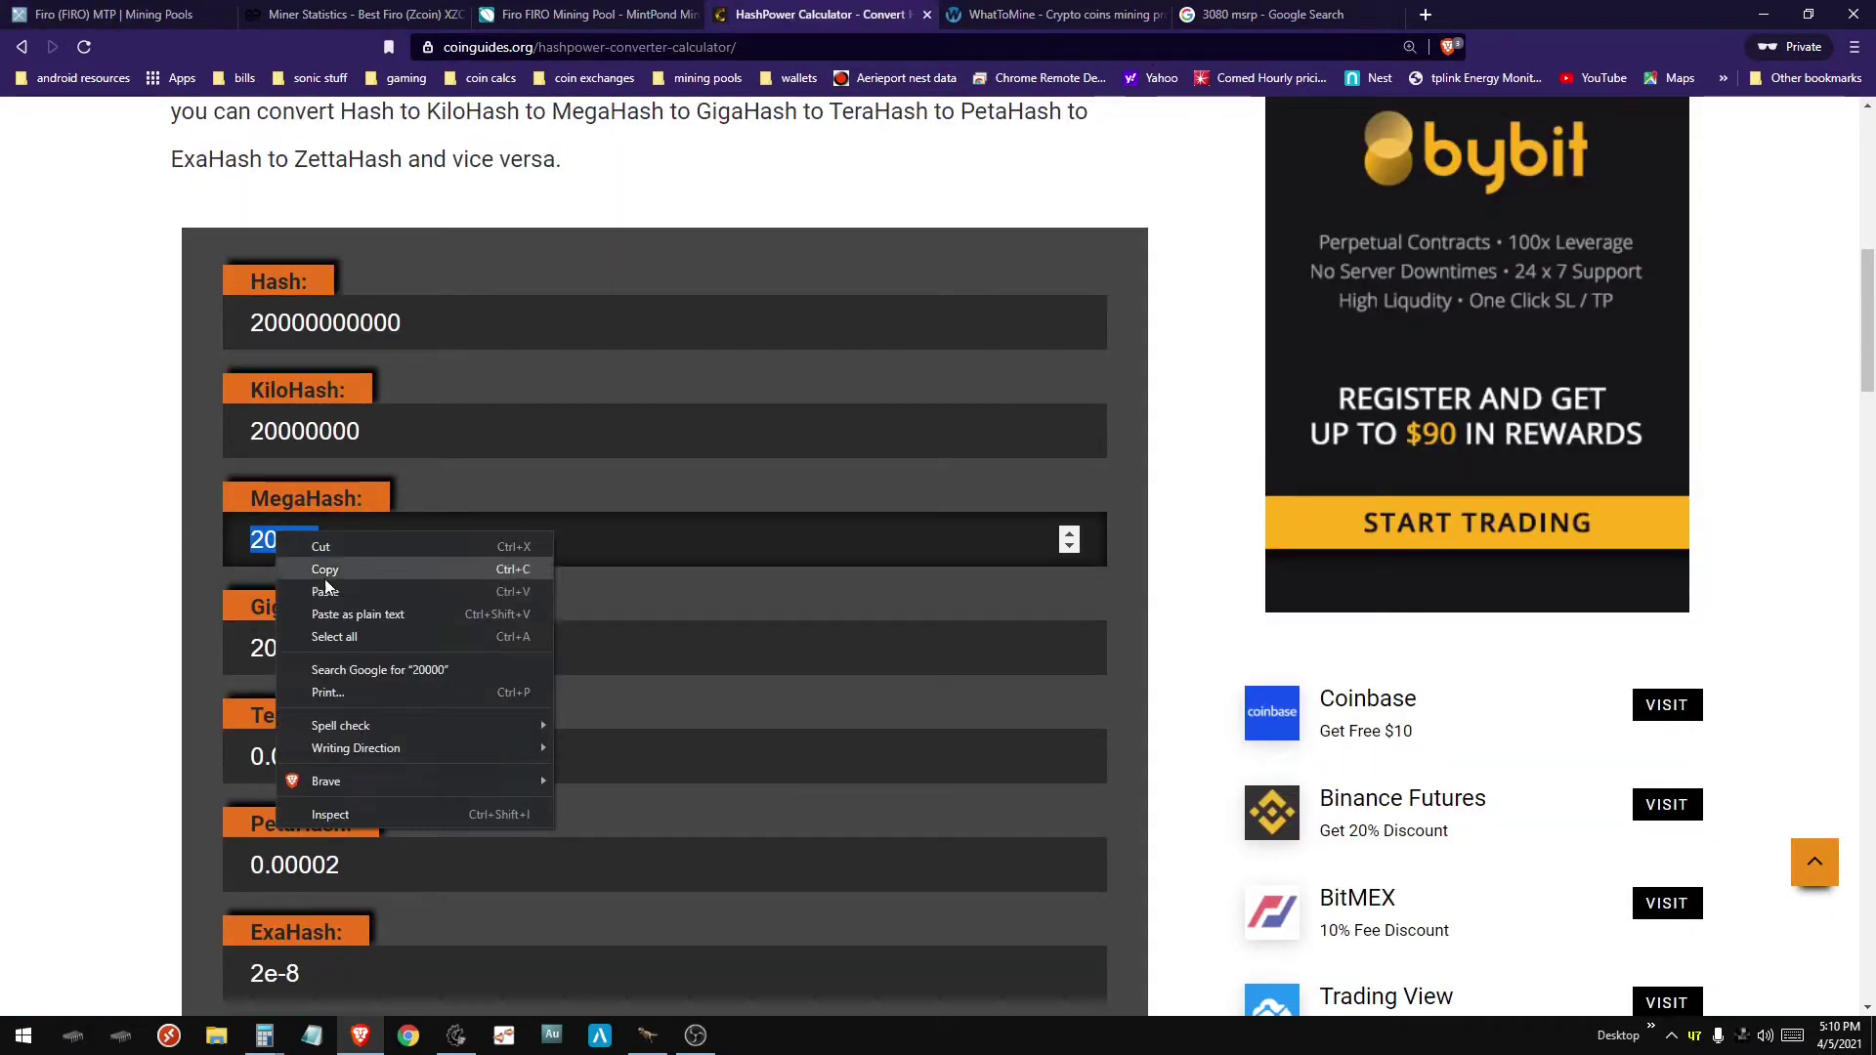
pyautogui.click(340, 581)
# Step: Select WhatToMine's 3090 card count and paste 20000 into Calculator
pyautogui.click(1010, 19)
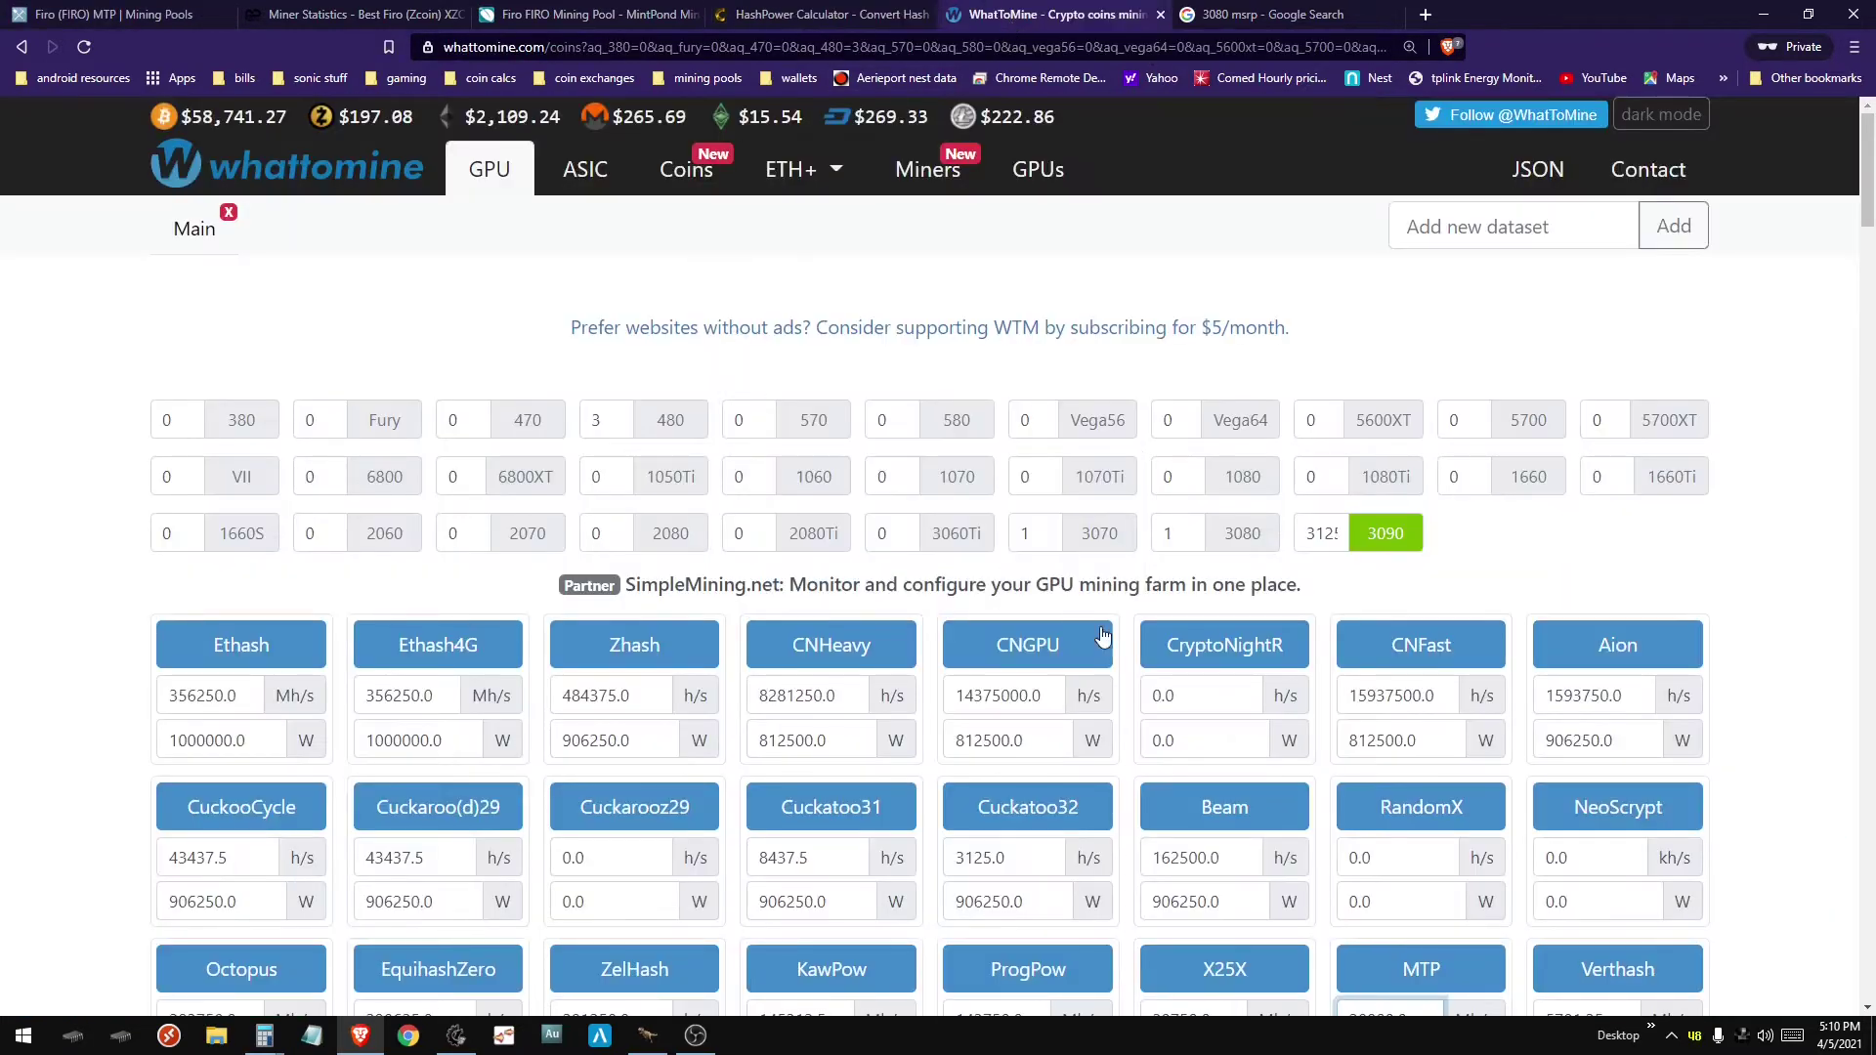
pyautogui.doubleClick(1320, 532)
pyautogui.write('1')
pyautogui.scroll(-2, 1350, 720)
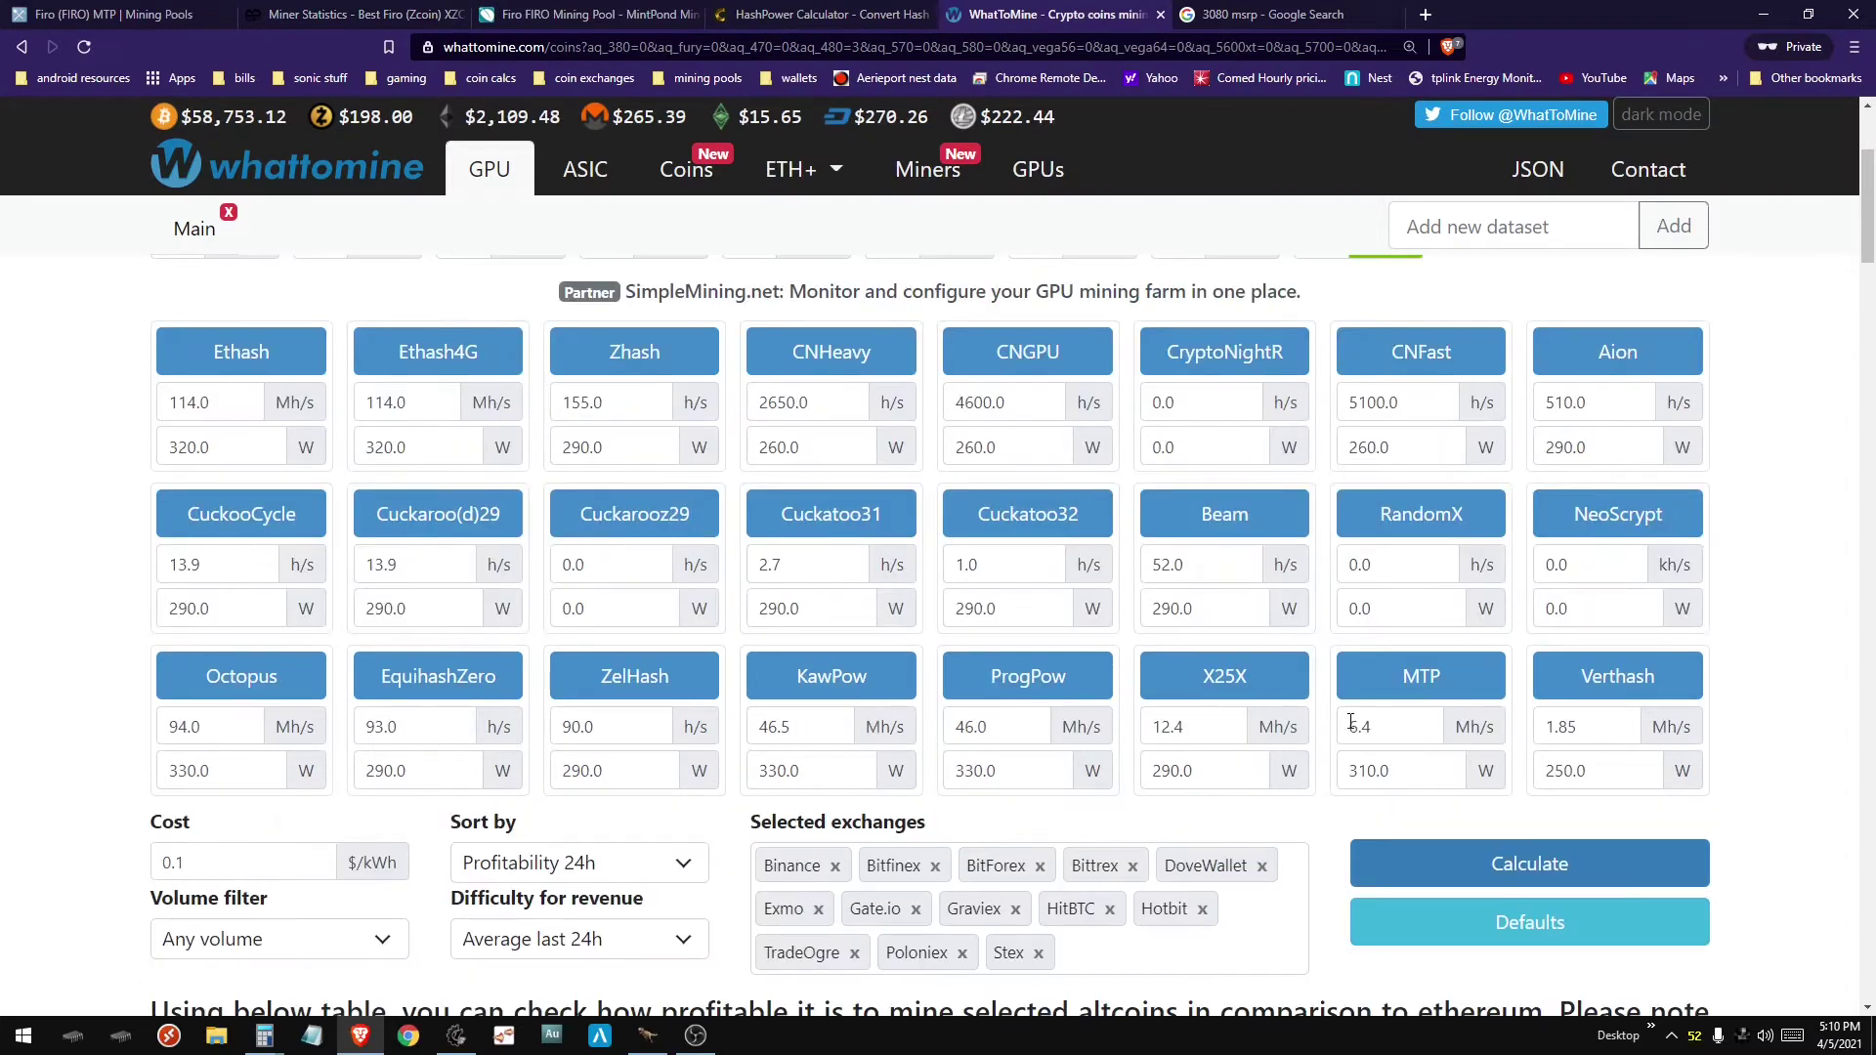
pyautogui.click(263, 1036)
pyautogui.hotkey('ctrl', 'v')
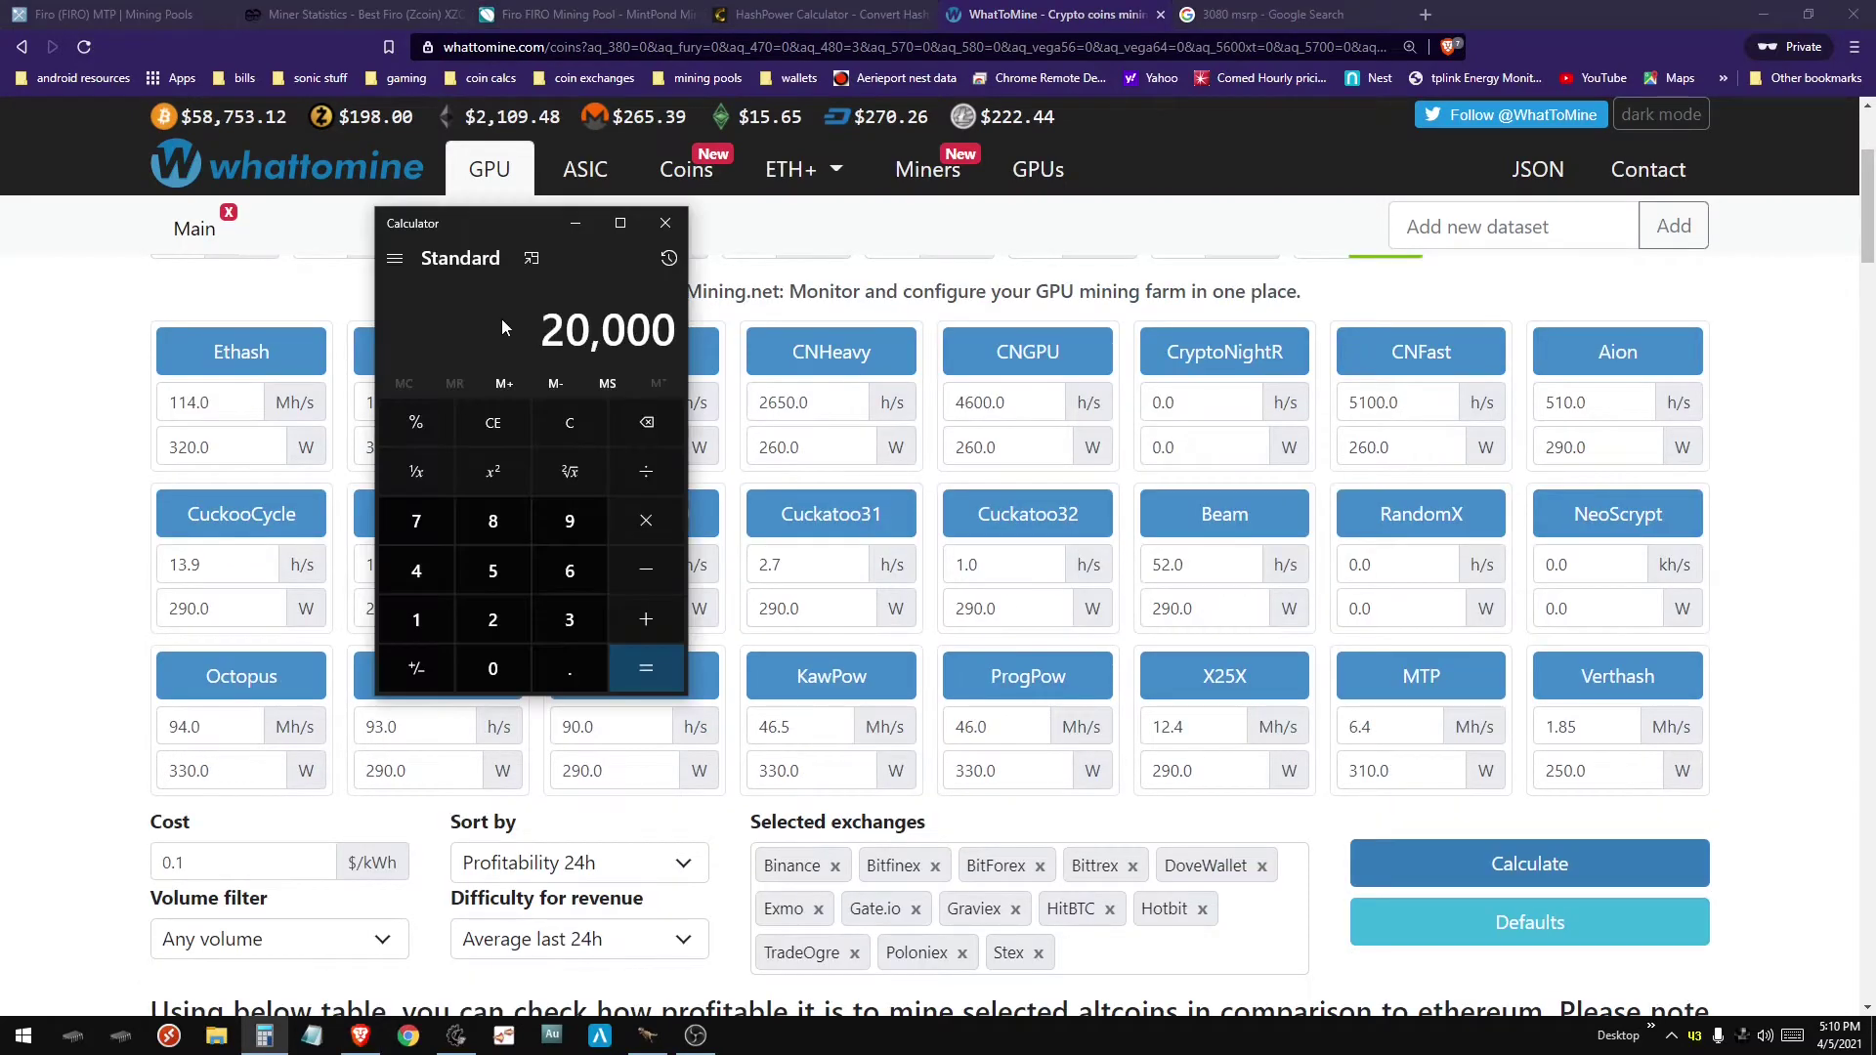
# Step: Divide 20000 by one 3090's 6.4 MTP rate in Calculator
pyautogui.click(820, 16)
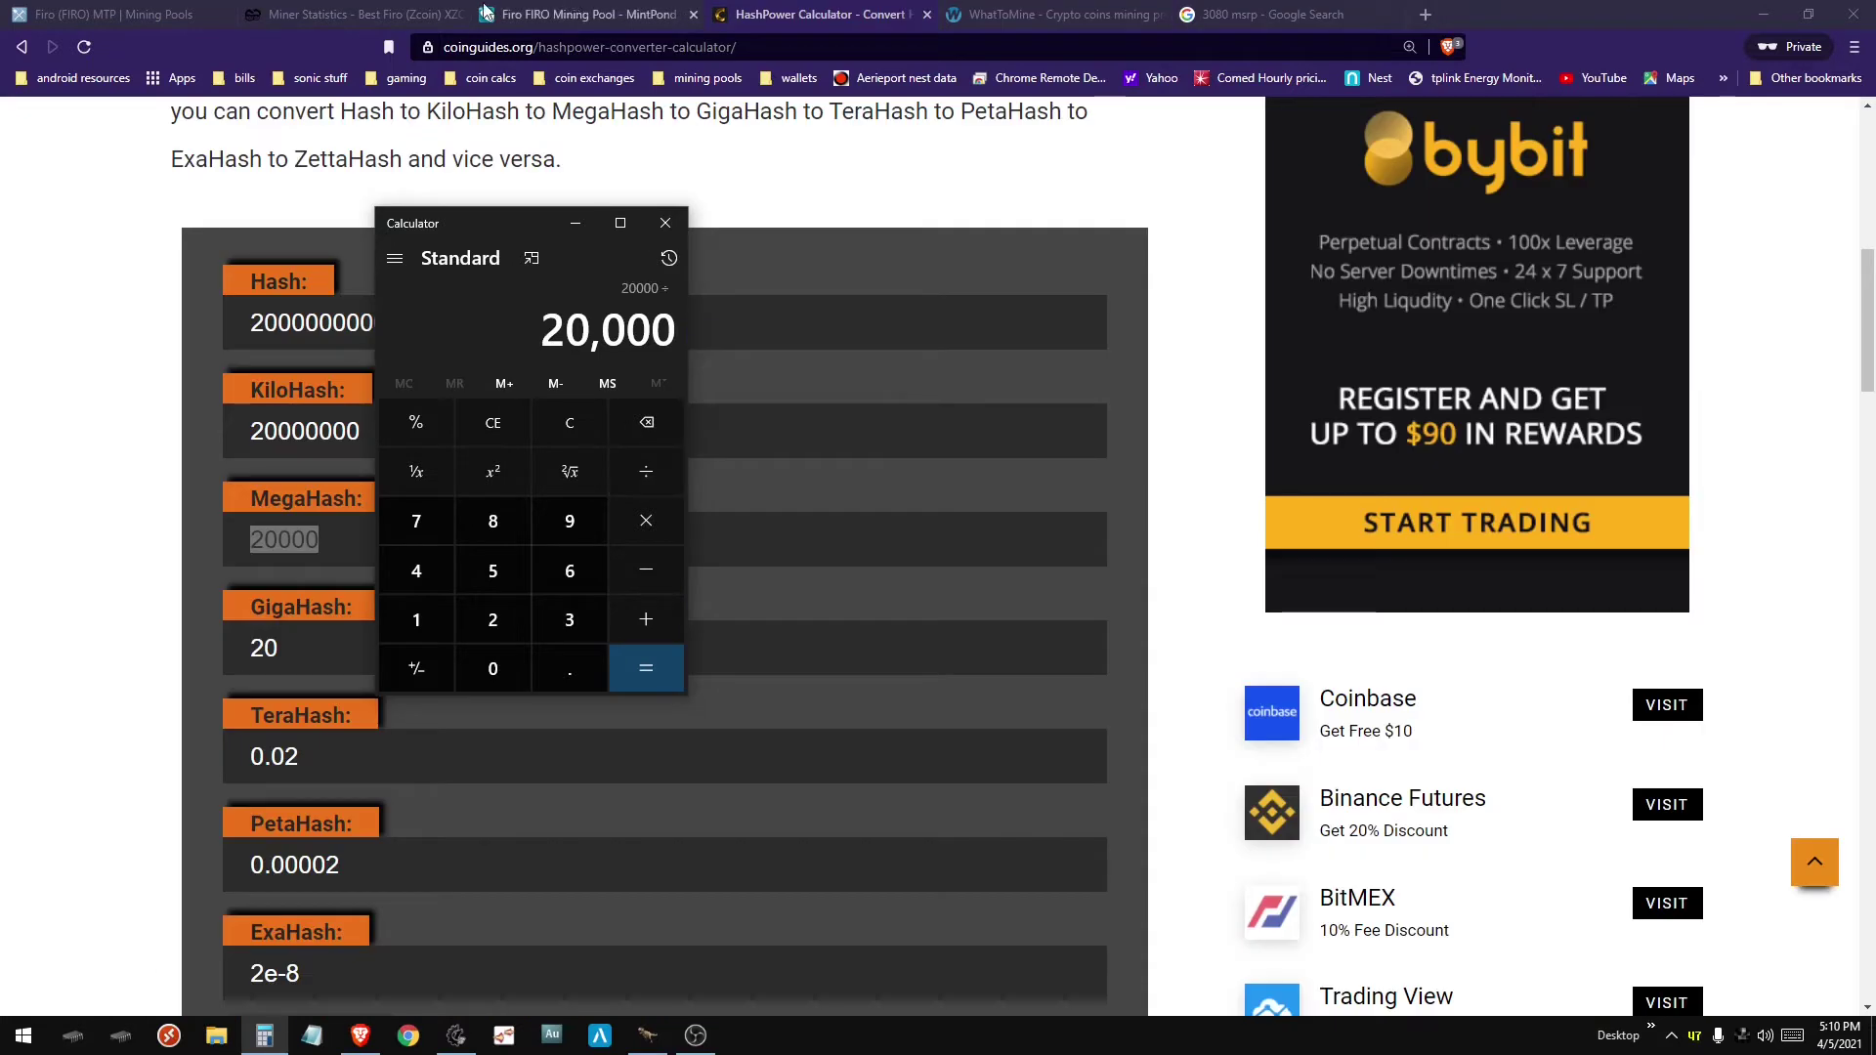
pyautogui.click(351, 15)
pyautogui.click(1033, 15)
pyautogui.click(264, 1037)
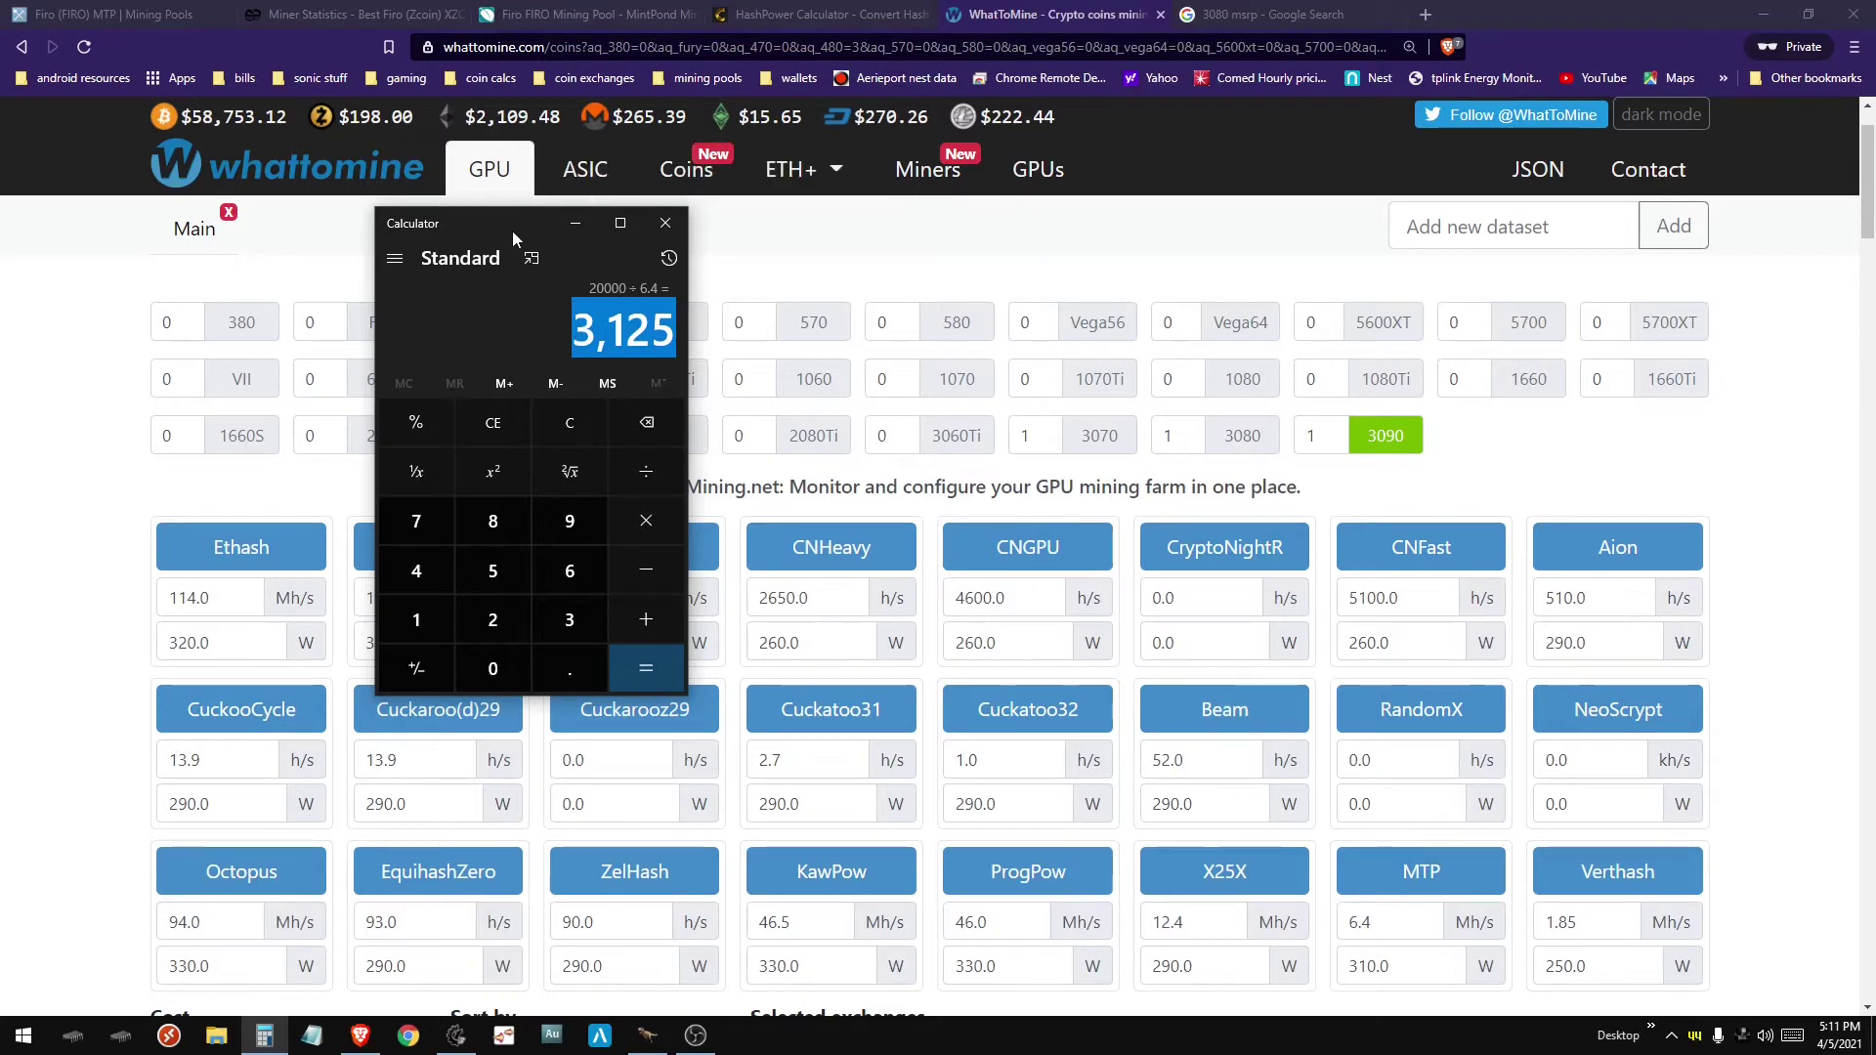
pyautogui.moveTo(510, 229); pyautogui.dragTo(225, 224)
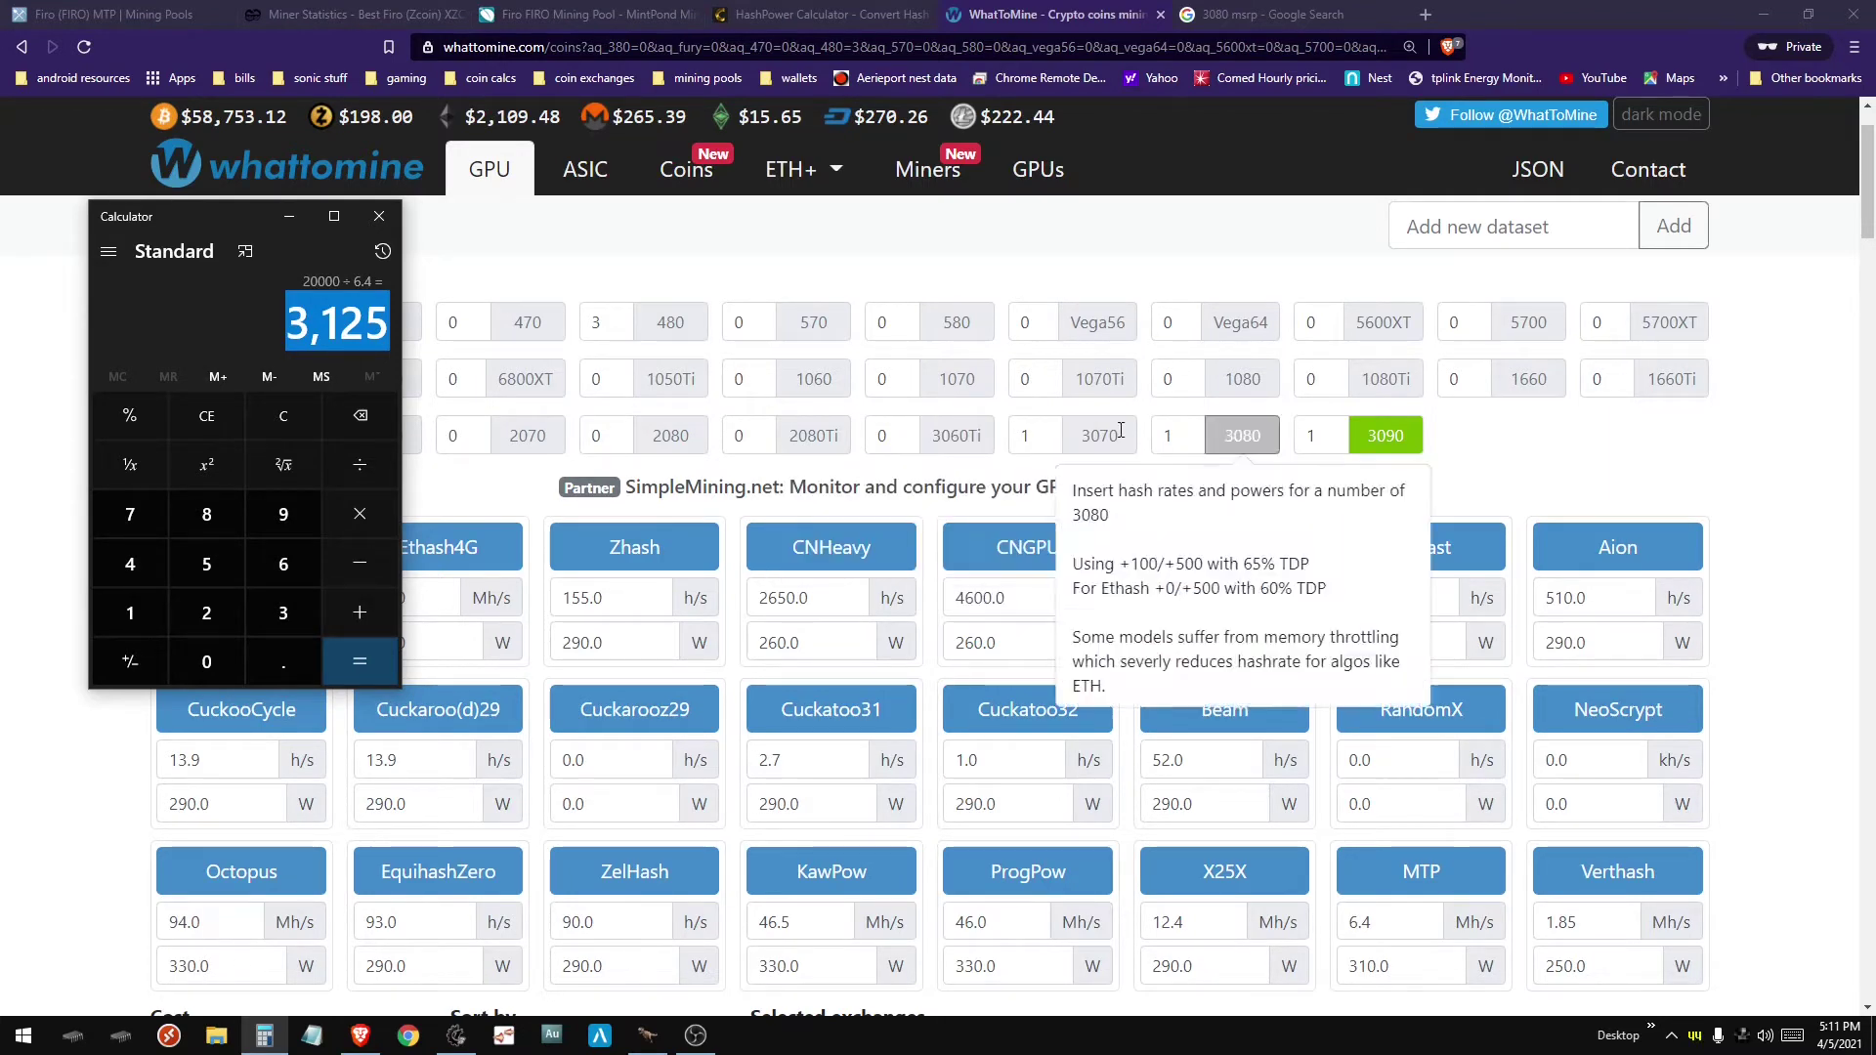
# Step: Enter 3125 as the 3090 count and check the 20000.0 Mh/s MTP total
pyautogui.doubleClick(1321, 436)
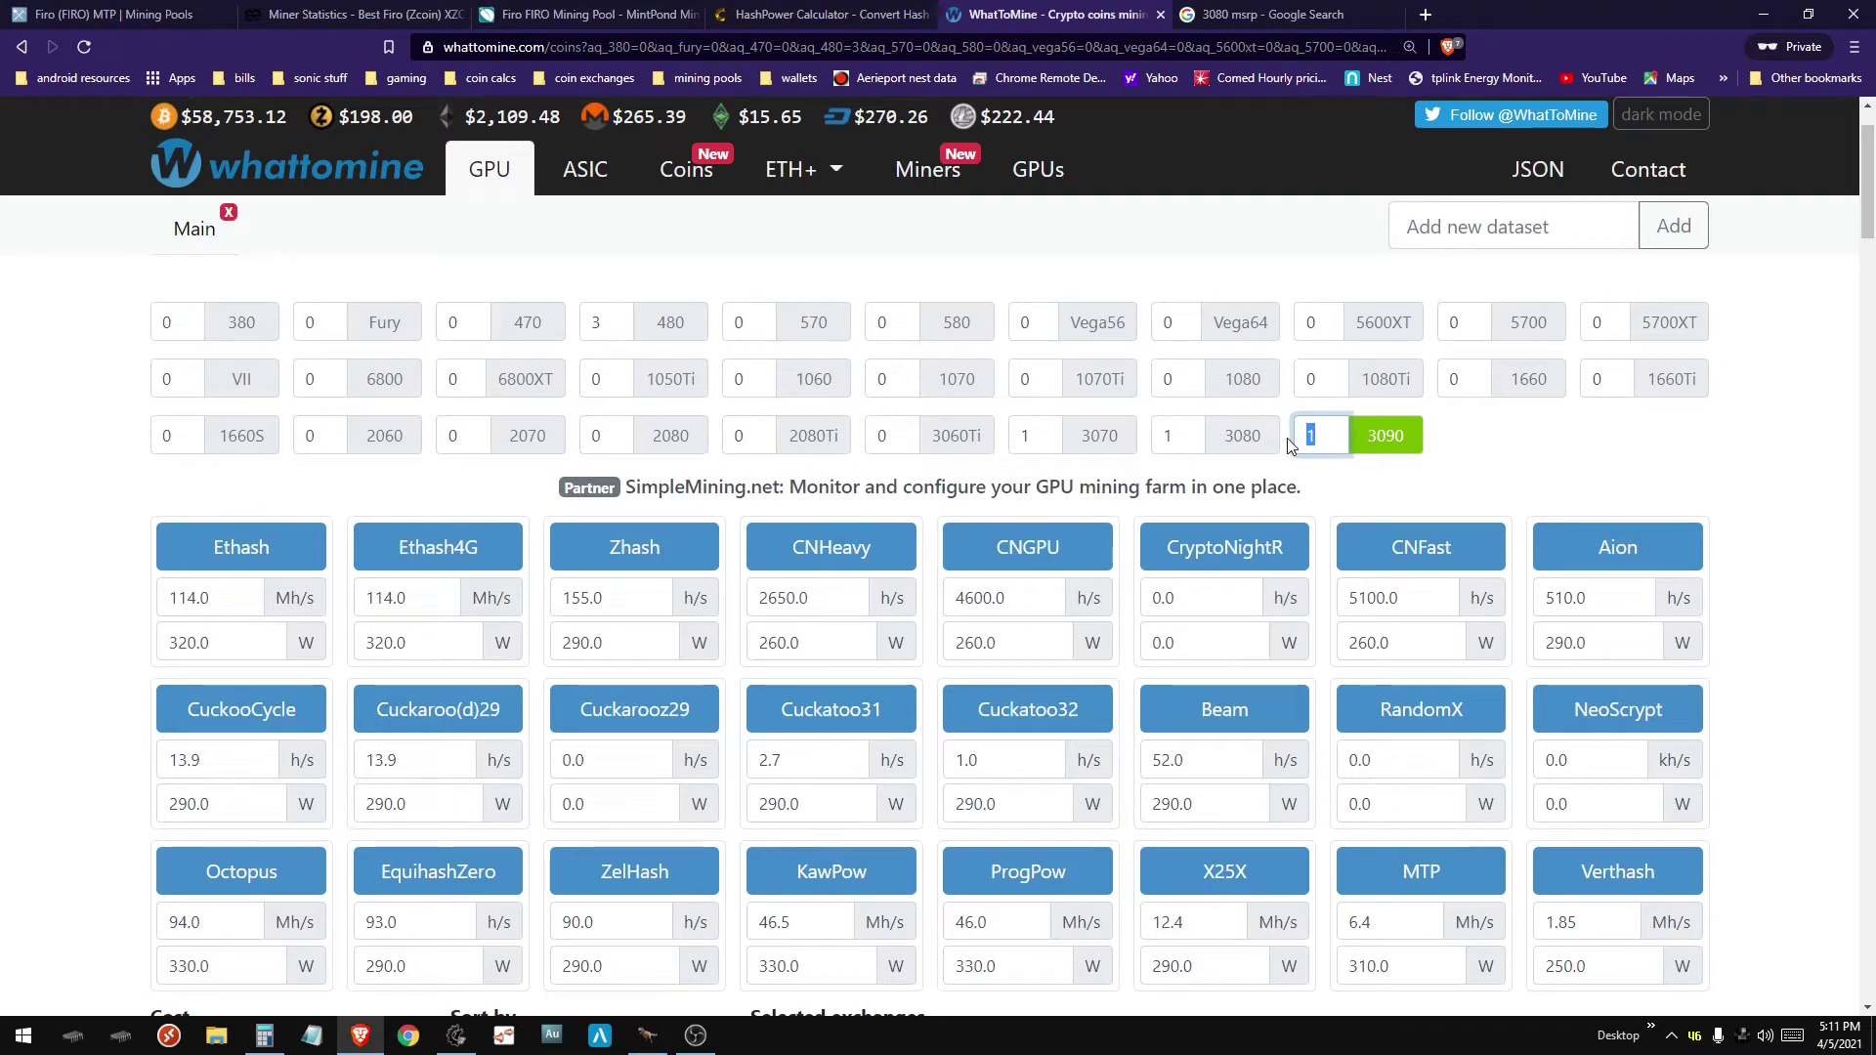
pyautogui.write('3125')
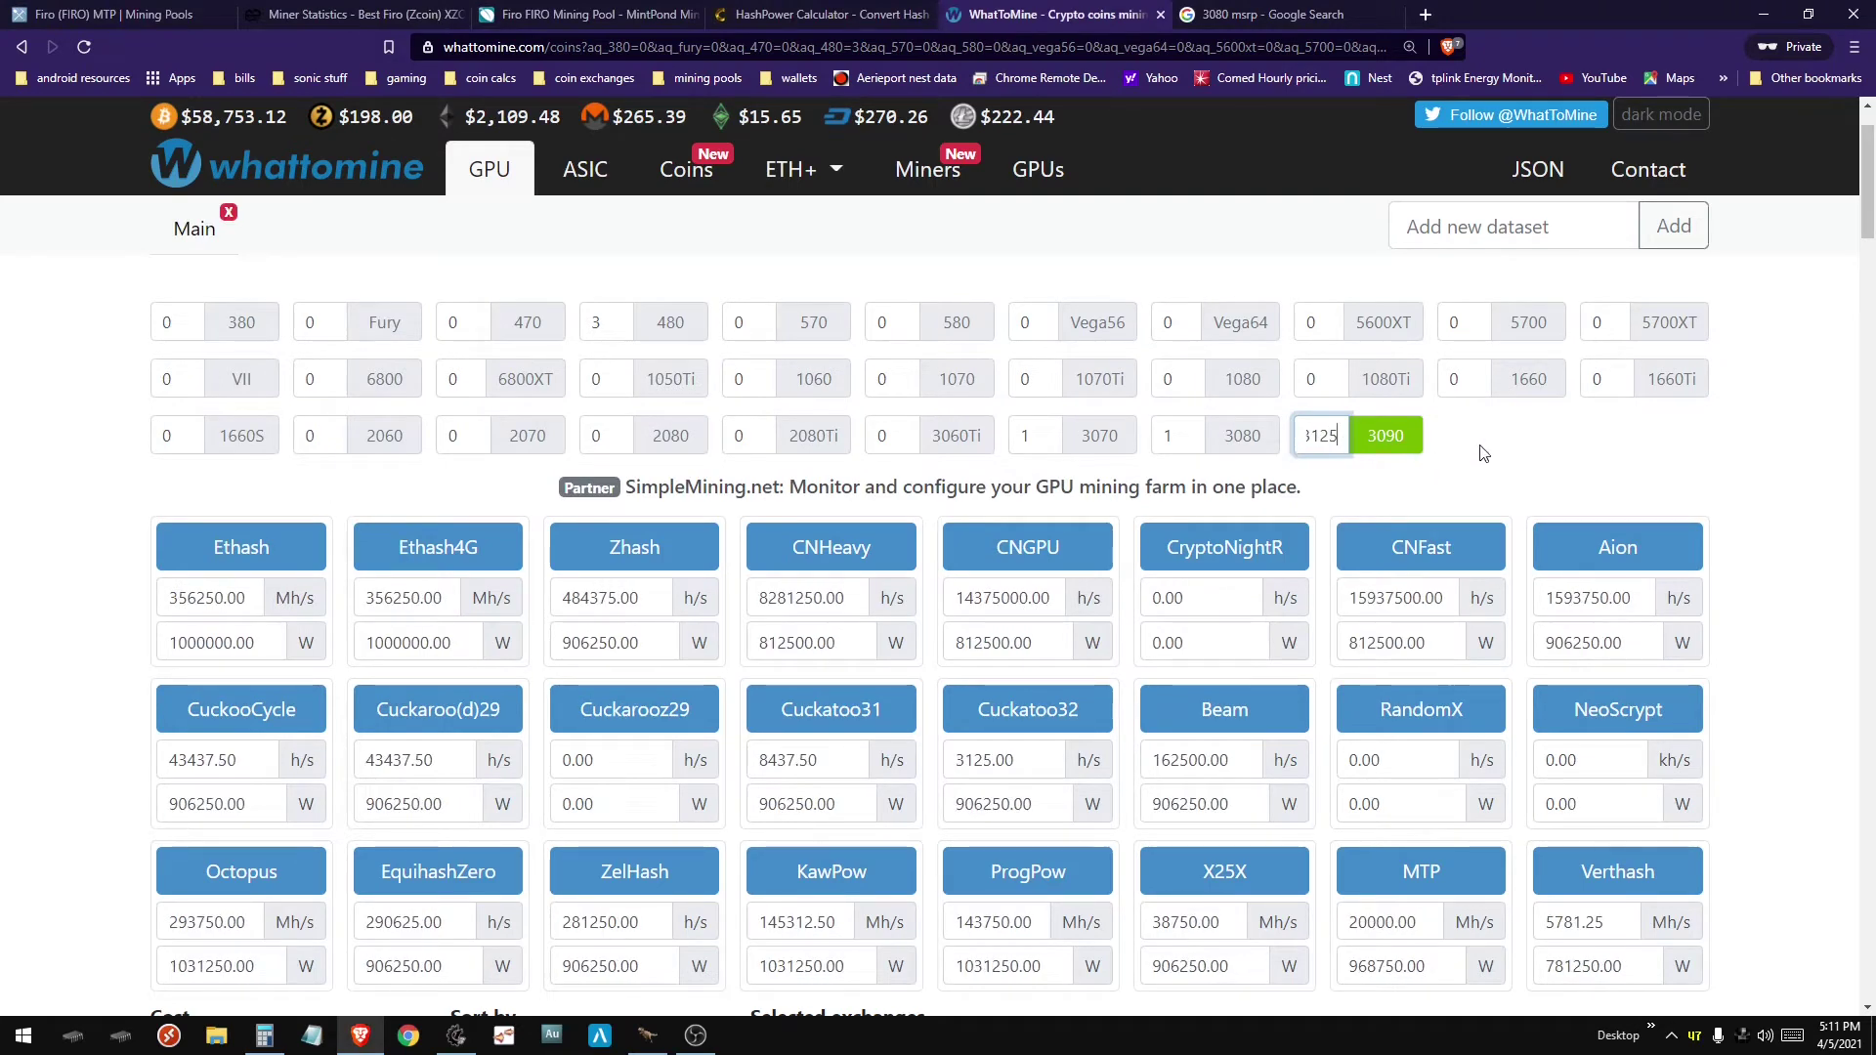
pyautogui.scroll(-2, 1480, 452)
pyautogui.scroll(-1, 1711, 481)
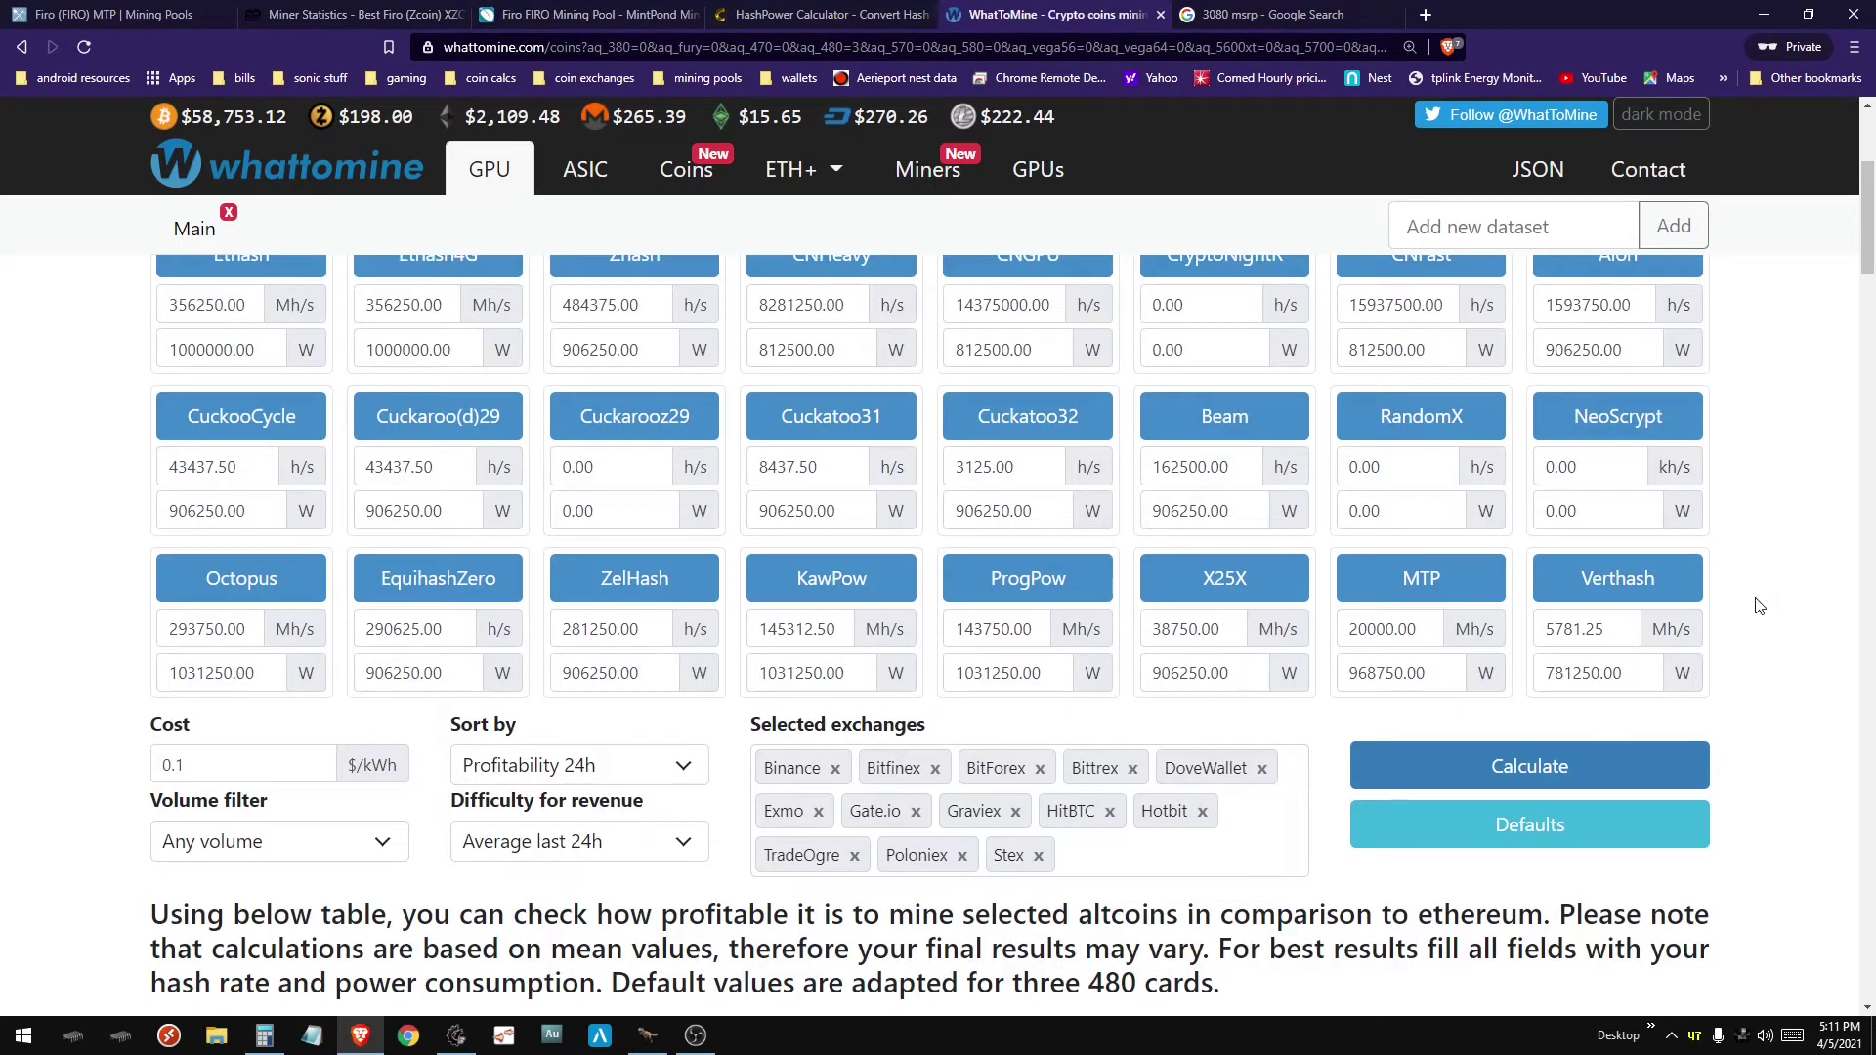
pyautogui.doubleClick(1385, 628)
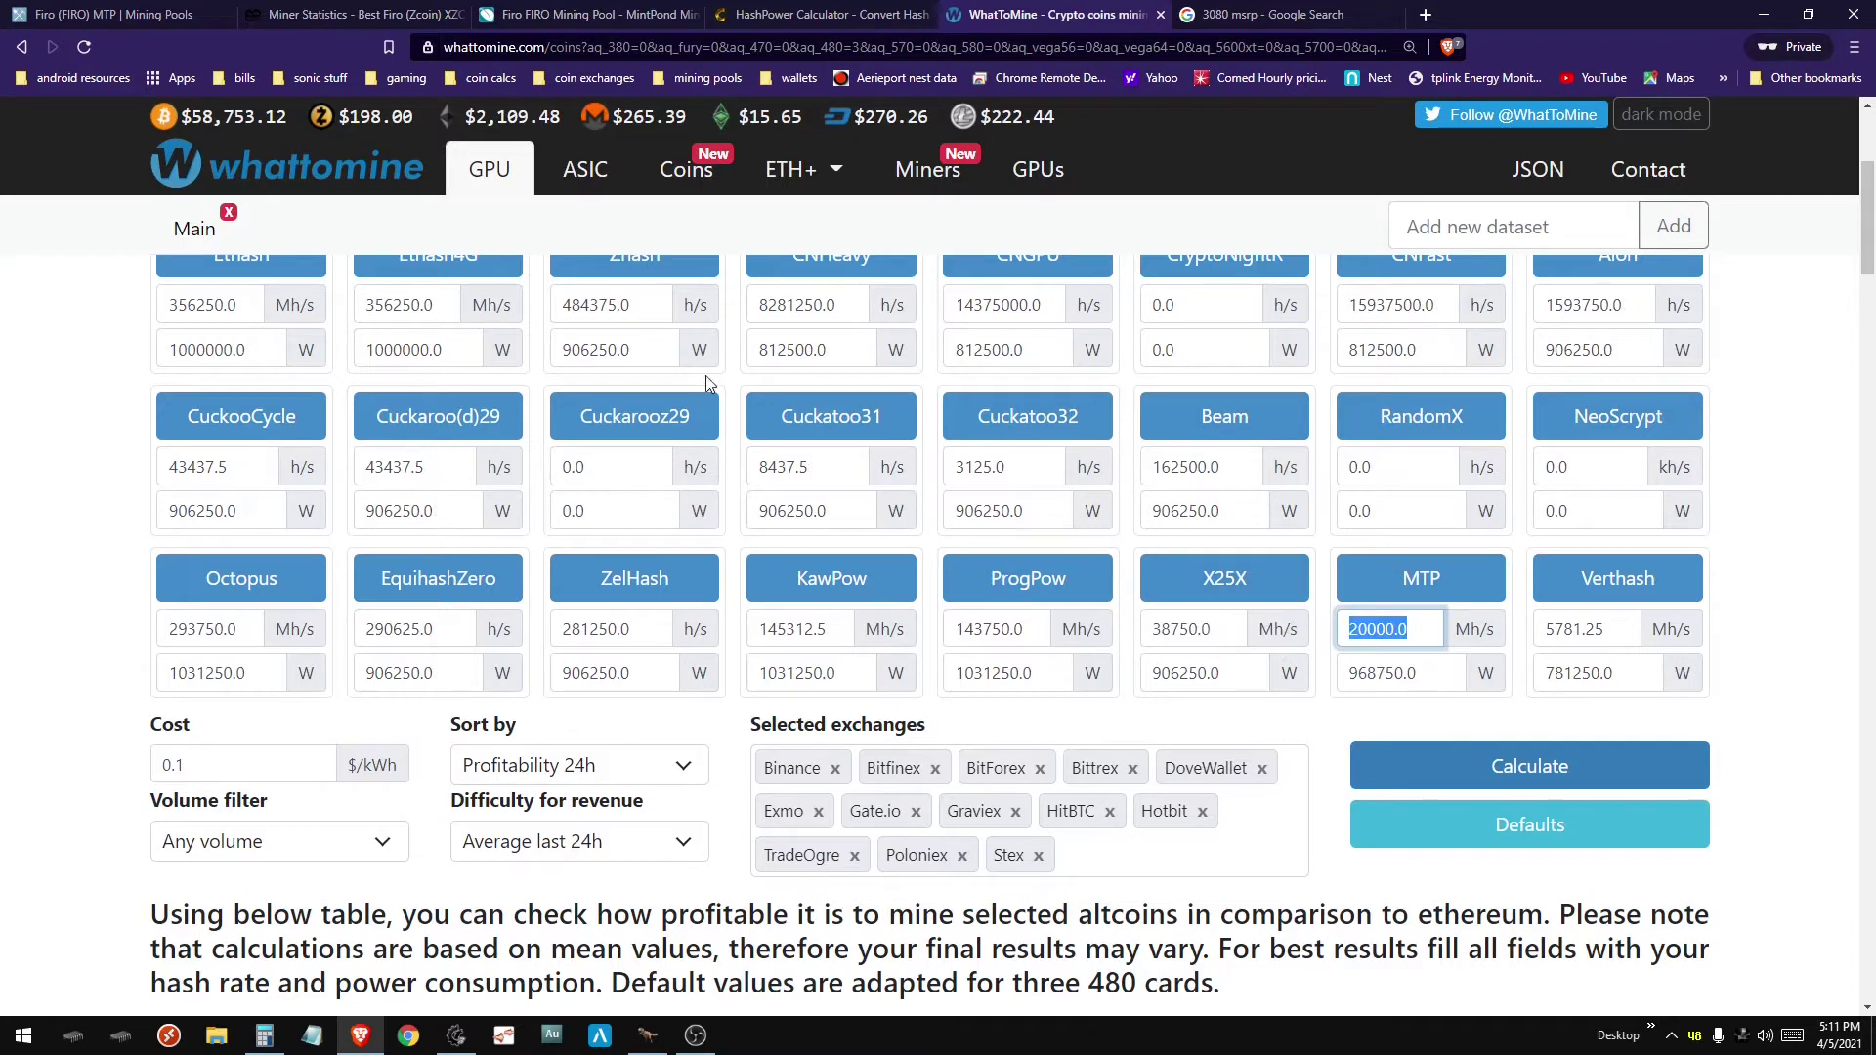
pyautogui.click(115, 14)
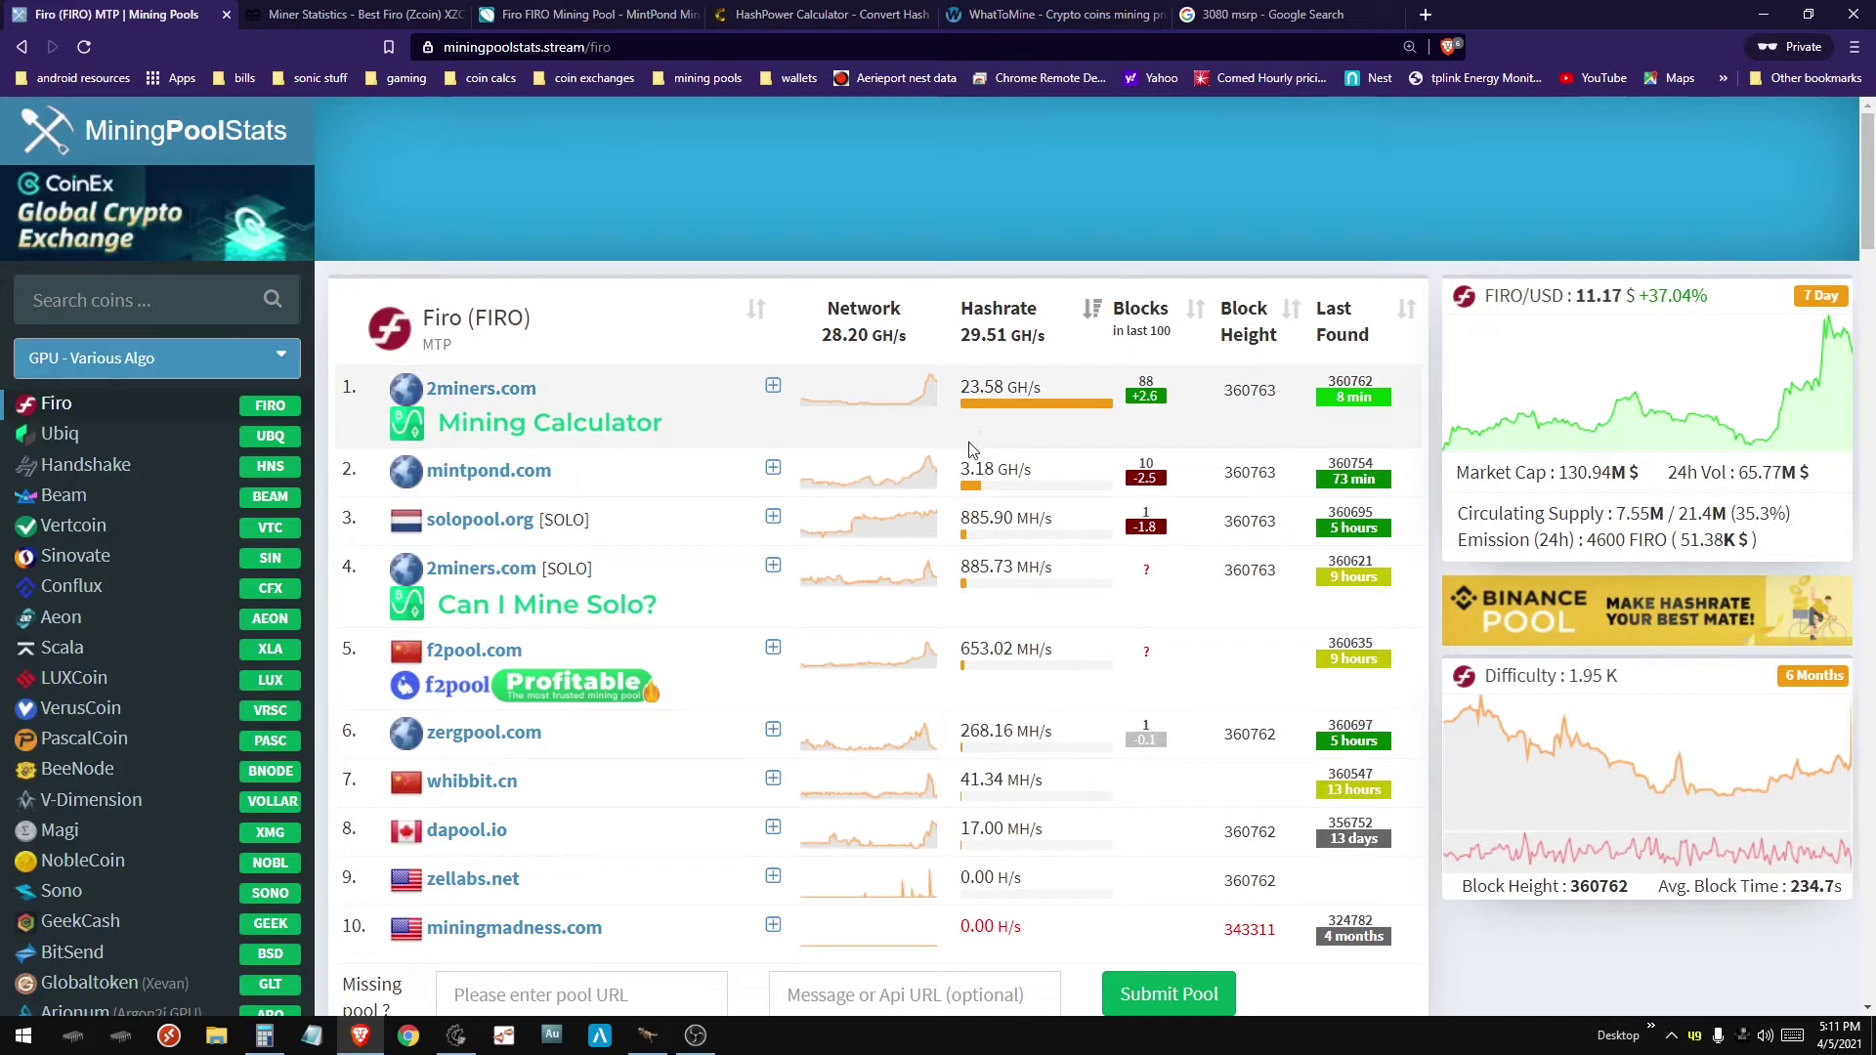
pyautogui.moveTo(927, 482)
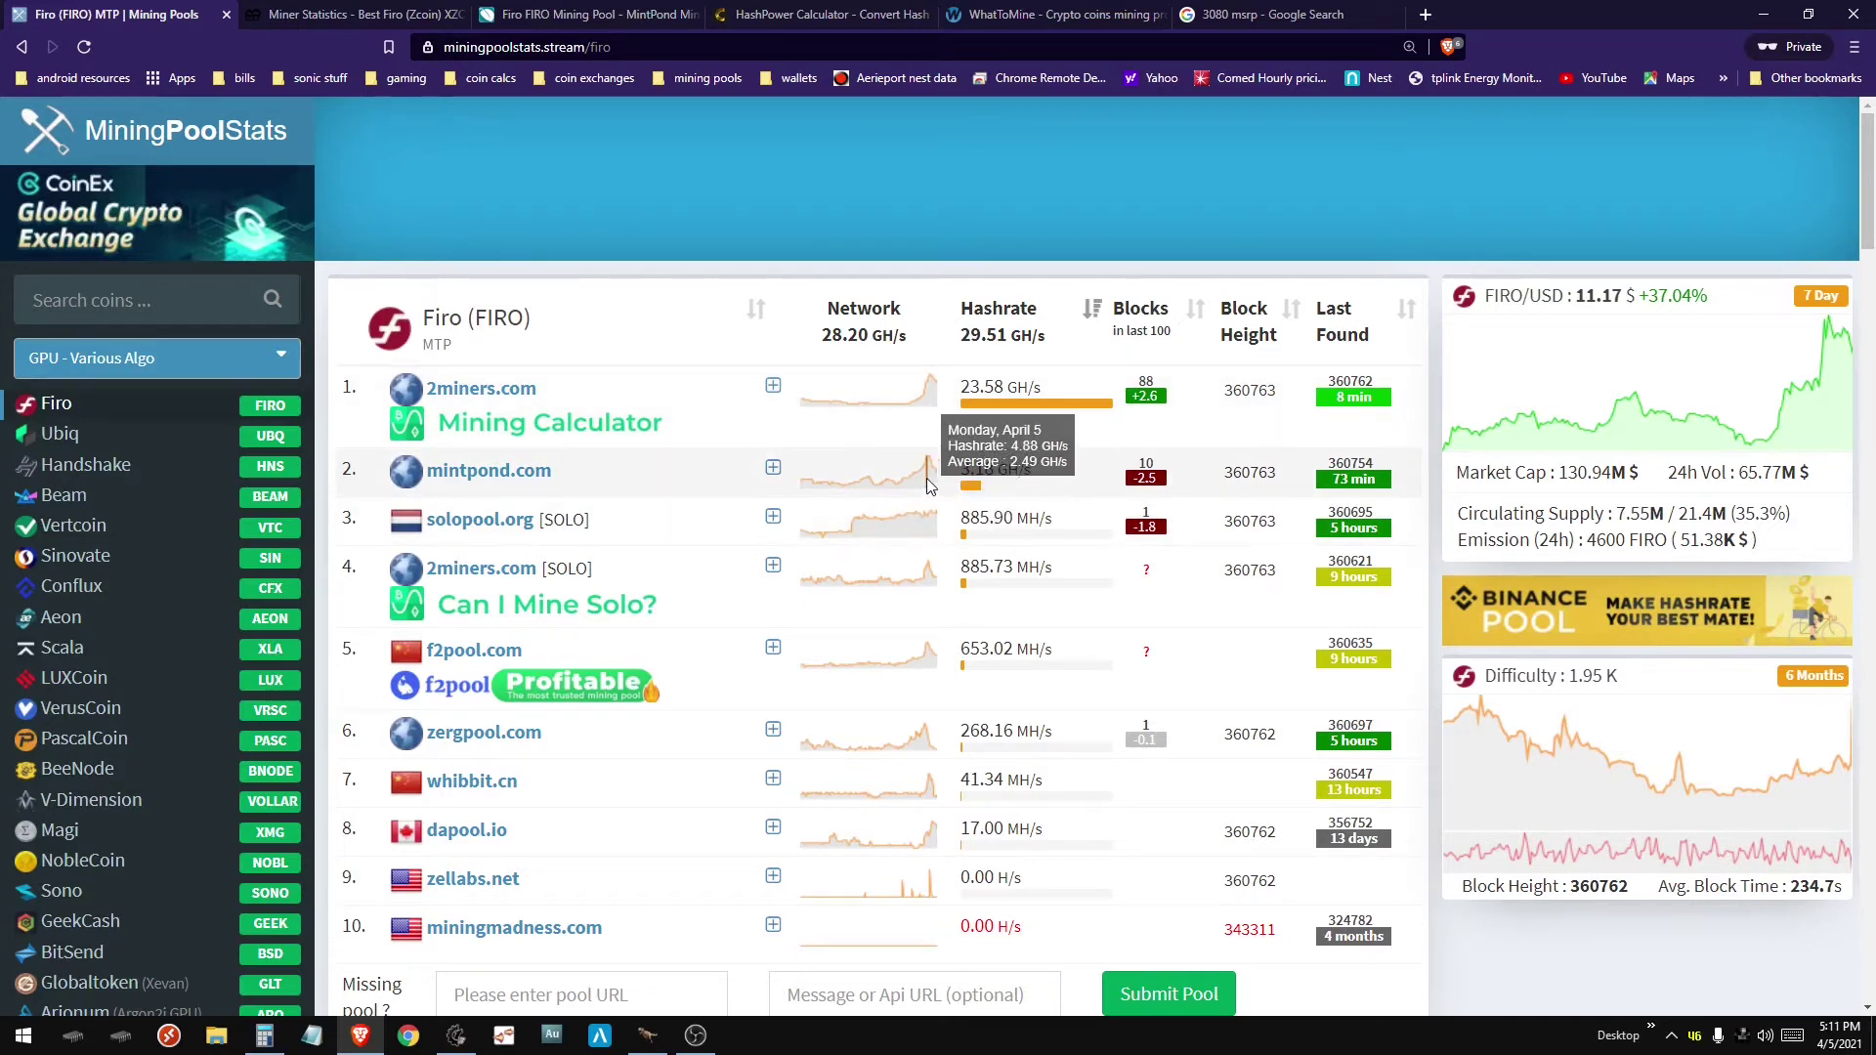
# Step: Bring up 2Miners' Firo account page showing a 5.59 GH/s current hashrate
pyautogui.click(353, 15)
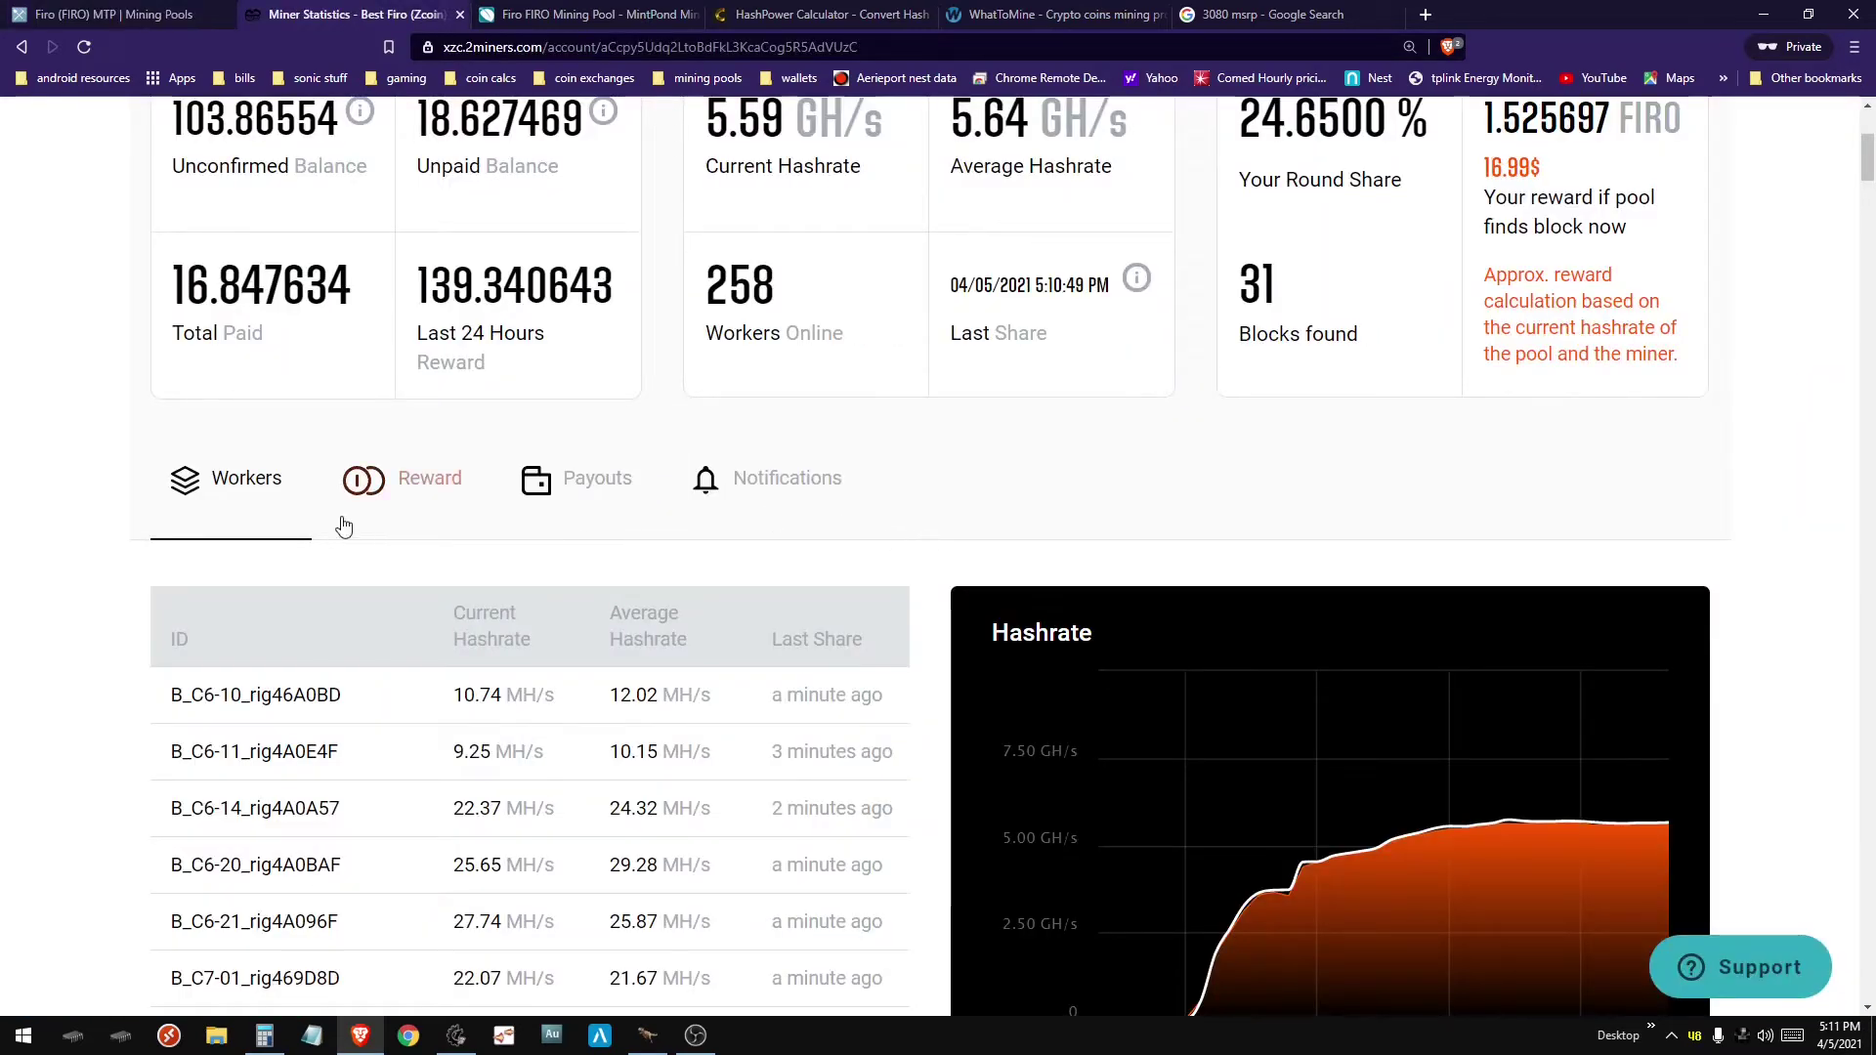
pyautogui.scroll(-2, 158, 441)
# Step: Highlight the first four workers' IDs and hashrates, including 9.25, in the 2Miners list
pyautogui.moveTo(167, 402); pyautogui.dragTo(346, 404)
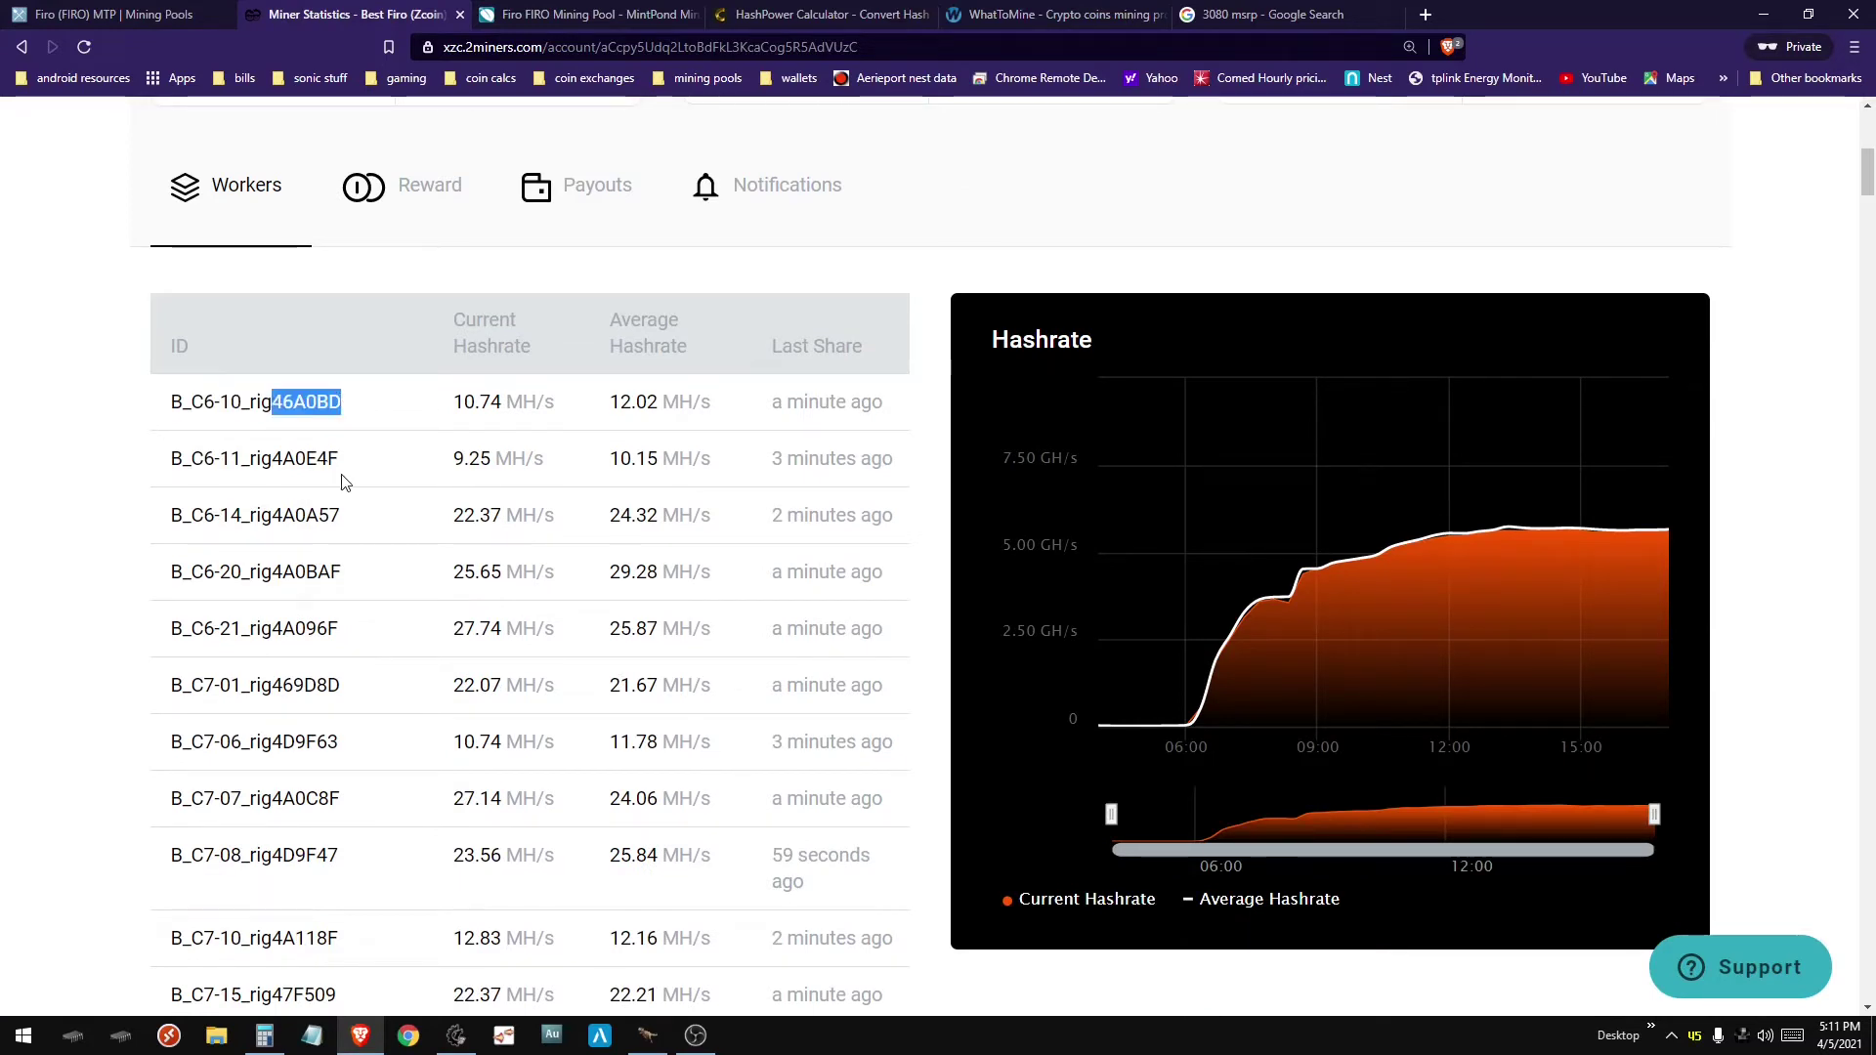
pyautogui.moveTo(244, 459); pyautogui.dragTo(340, 459)
pyautogui.doubleClick(472, 457)
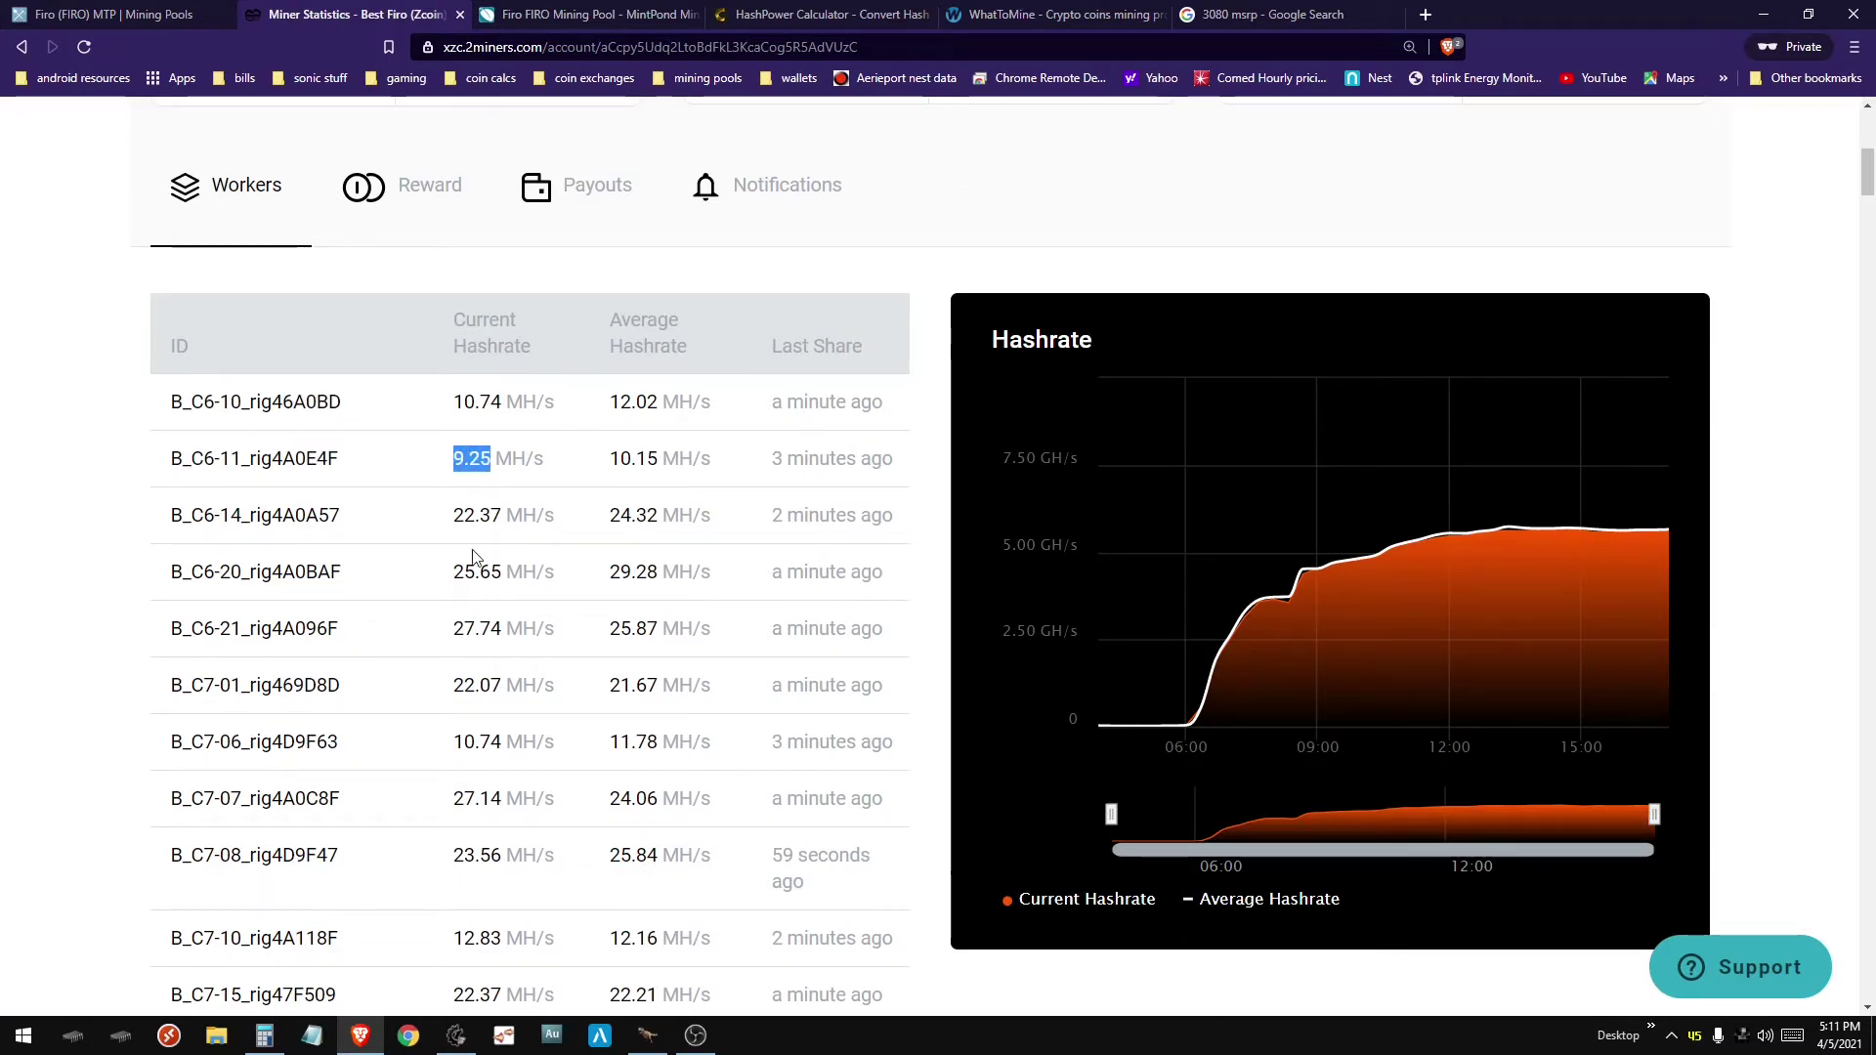
pyautogui.moveTo(451, 515); pyautogui.dragTo(545, 515)
pyautogui.moveTo(461, 571); pyautogui.dragTo(534, 572)
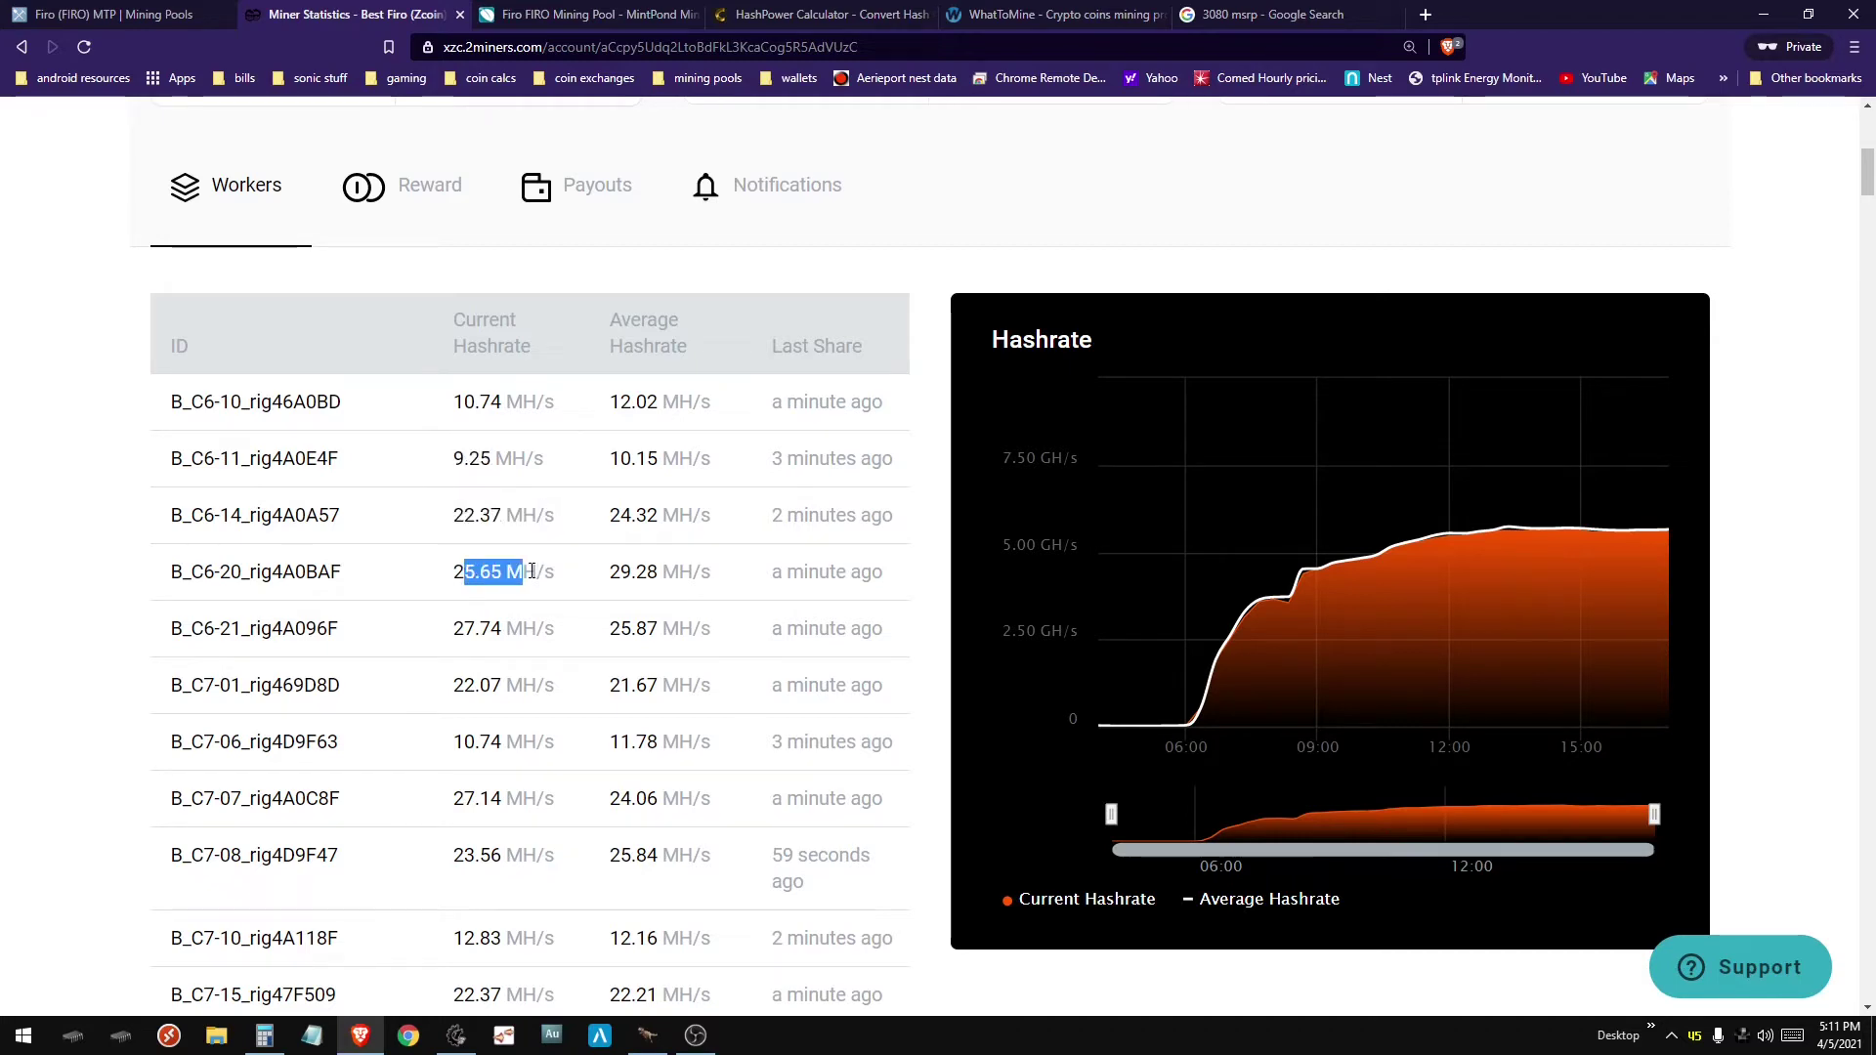
pyautogui.click(452, 637)
pyautogui.scroll(-5, 439, 690)
pyautogui.scroll(-5, 410, 646)
pyautogui.scroll(-3, 390, 595)
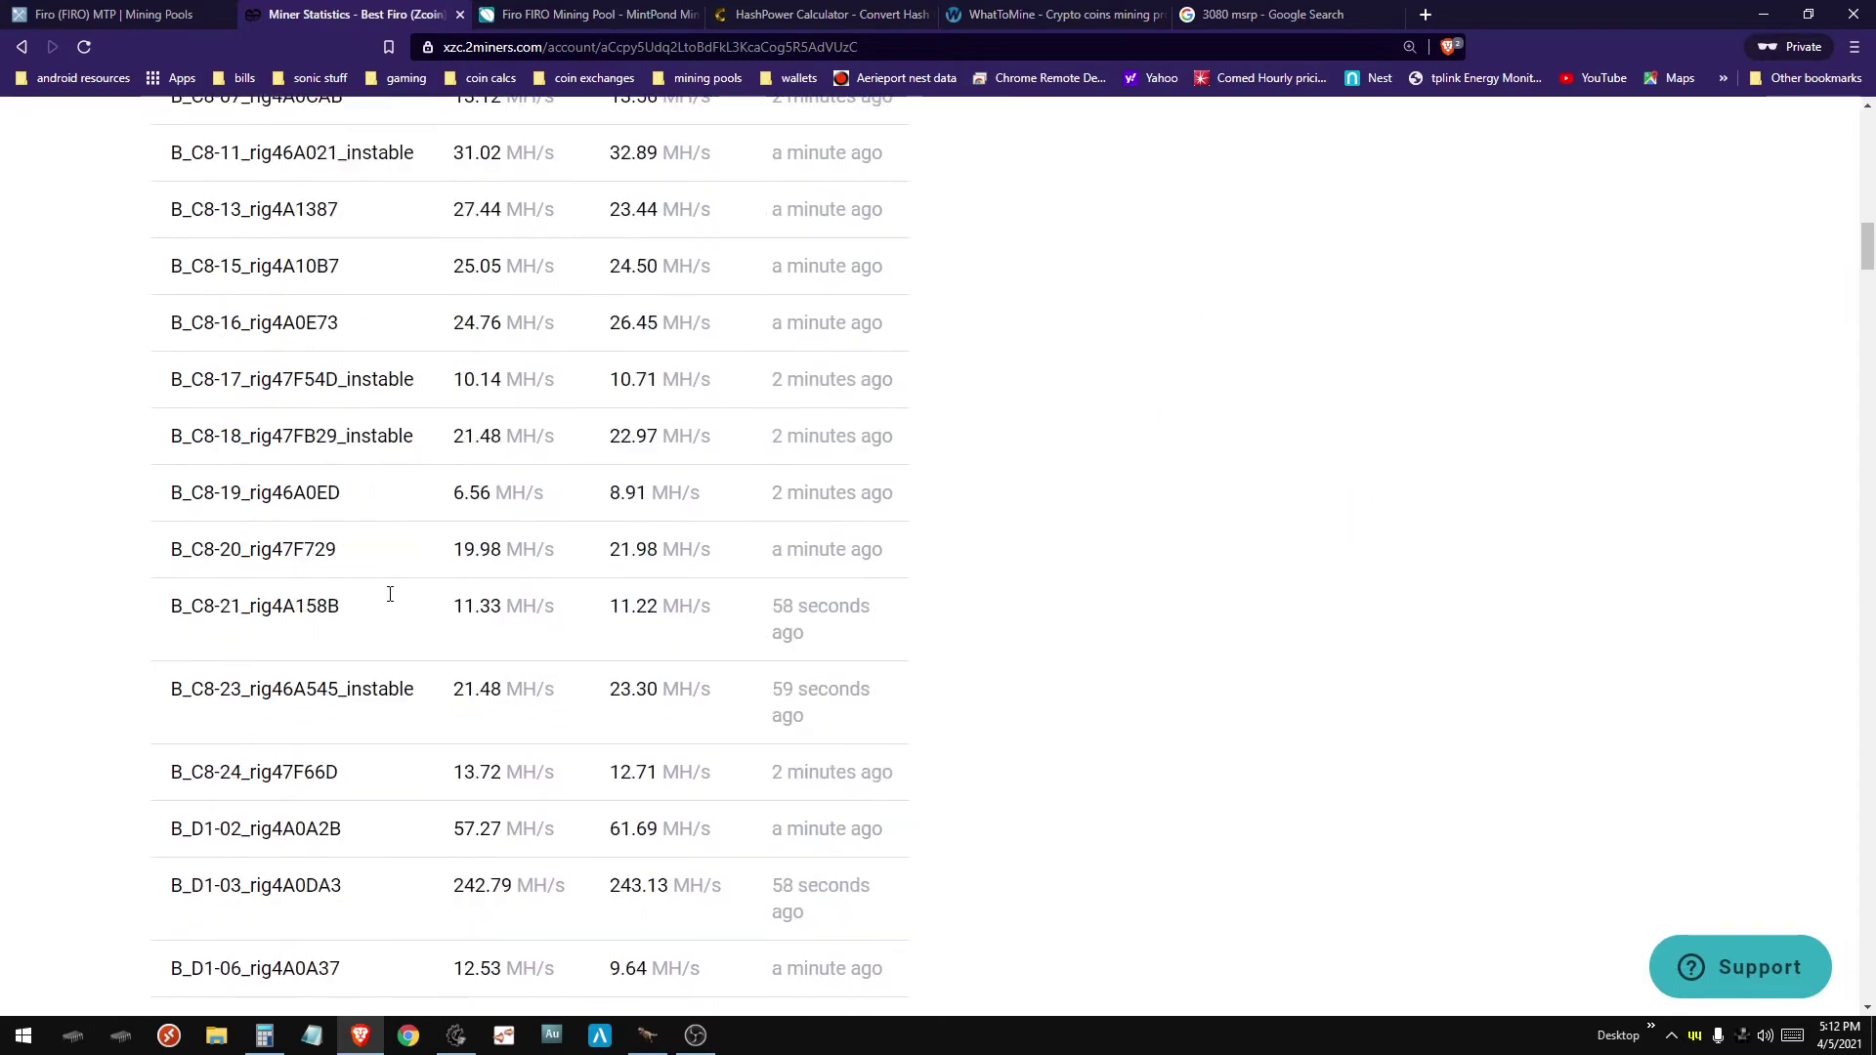
pyautogui.scroll(-5, 390, 595)
pyautogui.scroll(-4, 391, 595)
pyautogui.scroll(-4, 390, 596)
pyautogui.scroll(-4, 293, 592)
# Step: Mark rig names such as B_D3-07_rig4A1143, RTX5000 and rig22AC91_GTX1080_FIRO
pyautogui.moveTo(164, 592); pyautogui.dragTo(399, 603)
pyautogui.moveTo(168, 649); pyautogui.dragTo(425, 650)
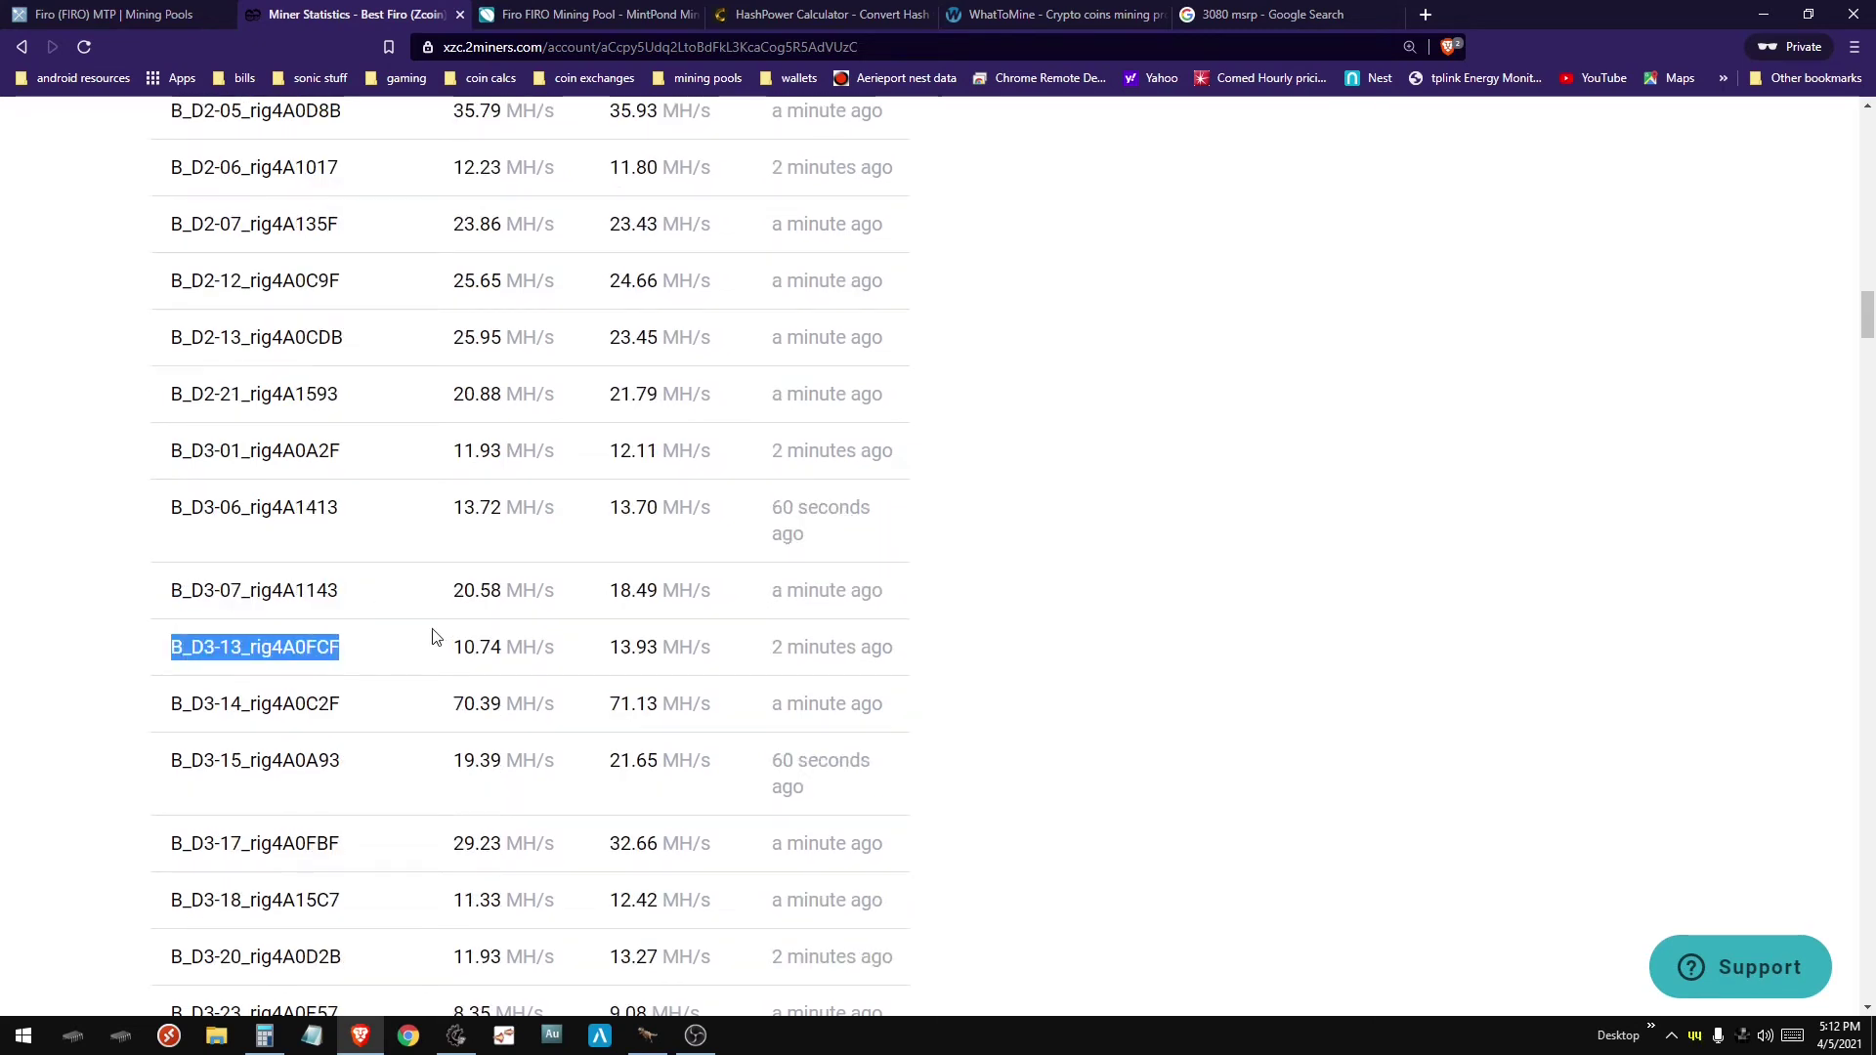
pyautogui.scroll(-3, 440, 637)
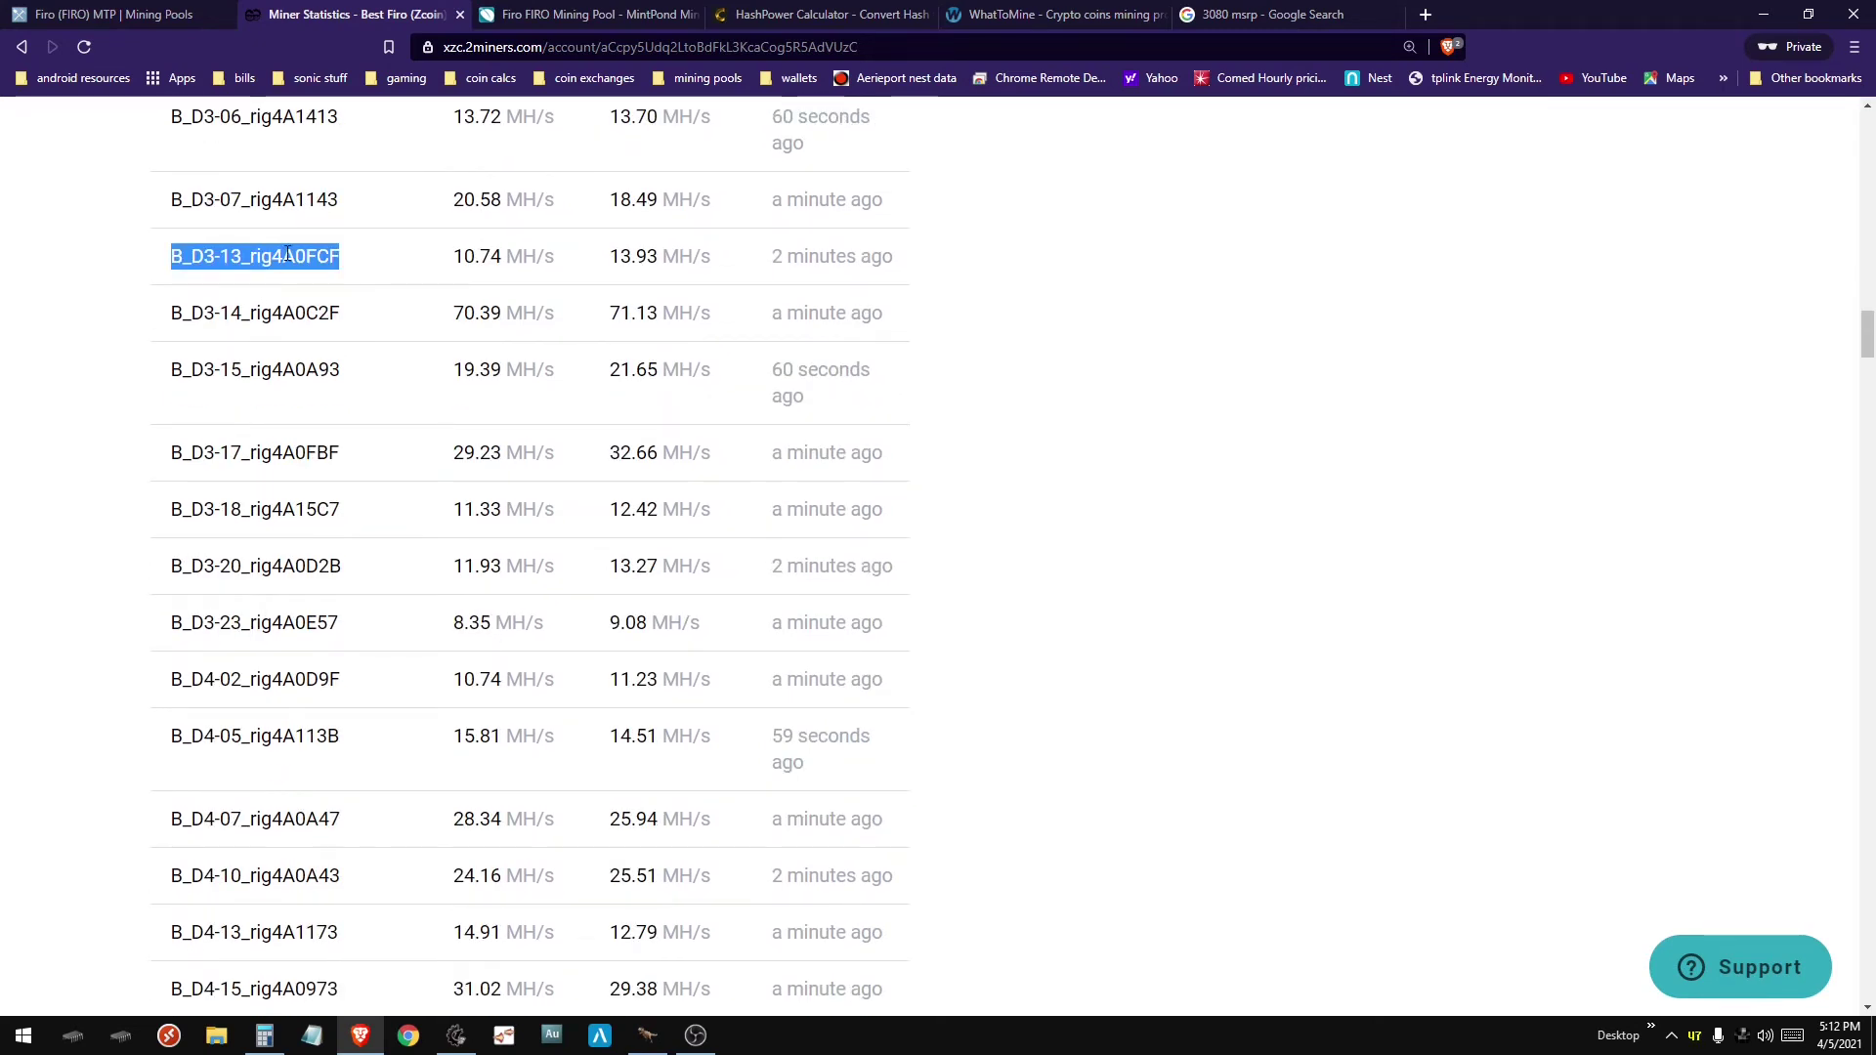
pyautogui.moveTo(284, 255); pyautogui.dragTo(339, 255)
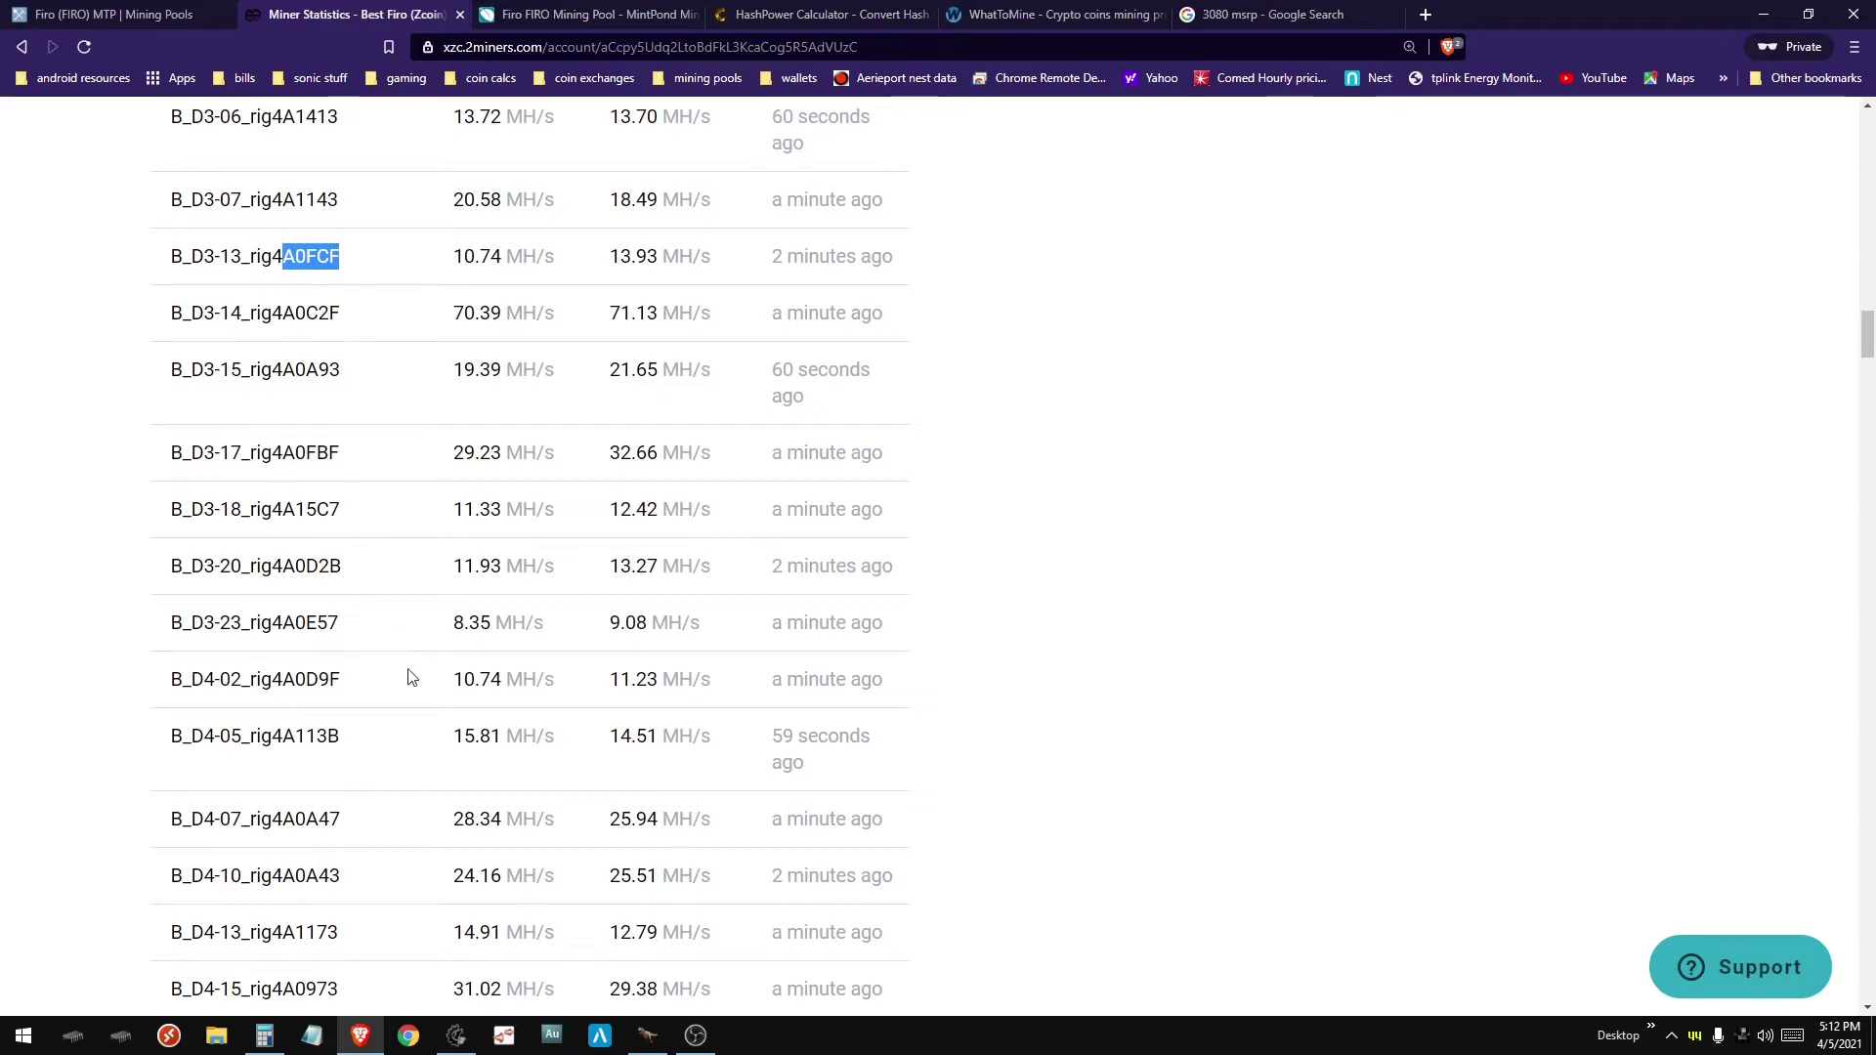
pyautogui.scroll(-5, 410, 674)
pyautogui.scroll(-5, 410, 674)
pyautogui.scroll(-5, 411, 674)
pyautogui.scroll(-8, 411, 674)
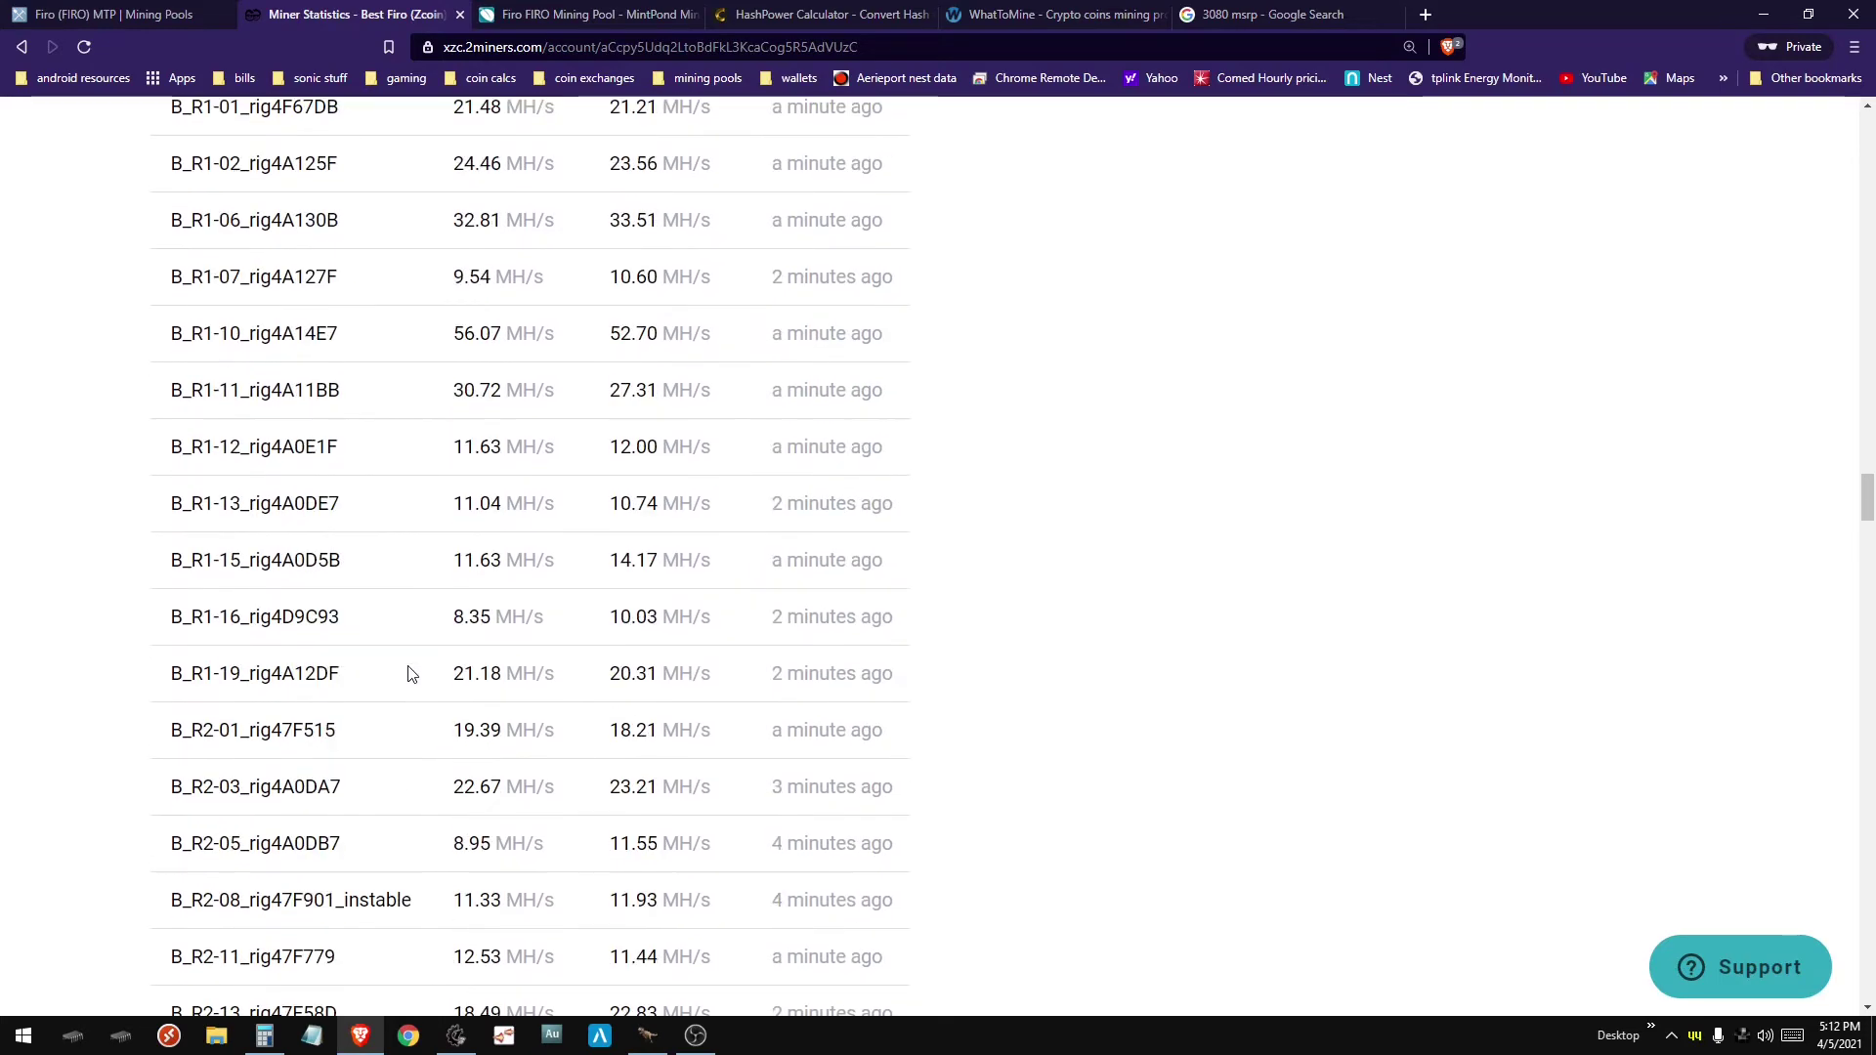
pyautogui.scroll(-5, 410, 674)
pyautogui.scroll(-5, 407, 669)
pyautogui.scroll(-5, 406, 665)
pyautogui.scroll(-8, 405, 665)
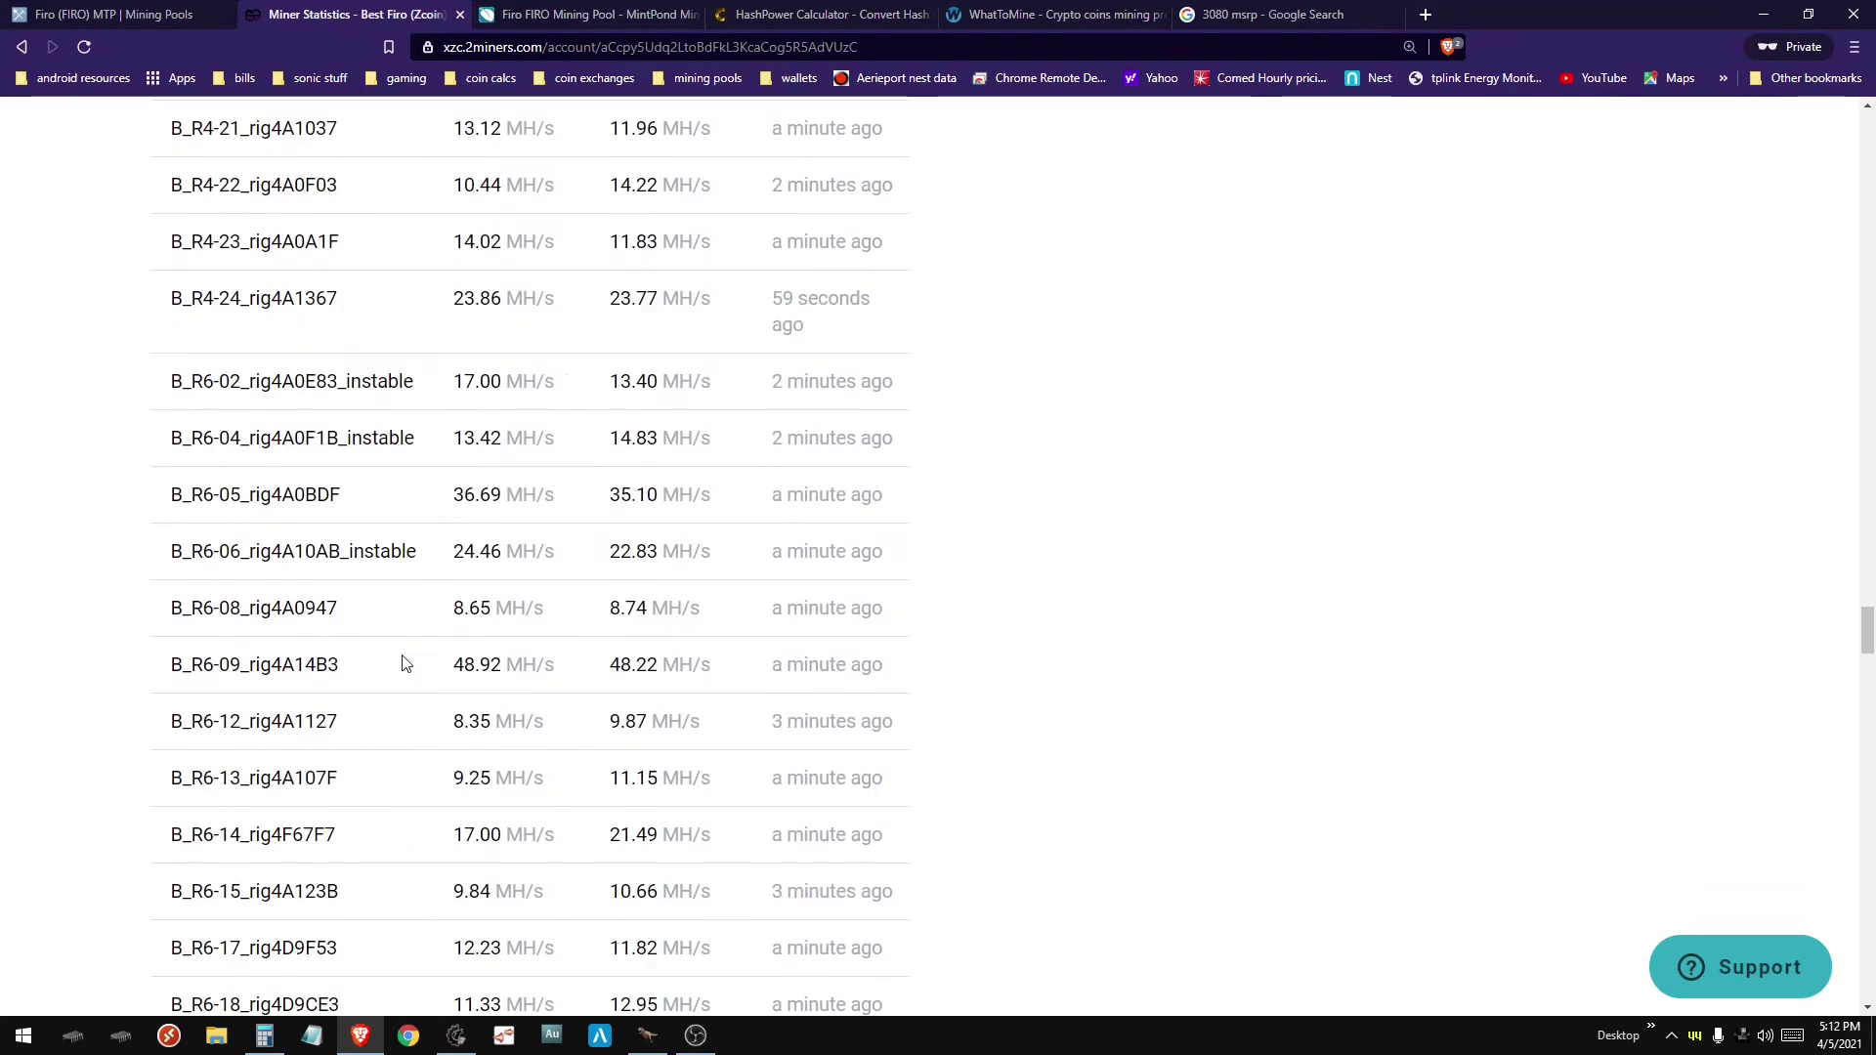
pyautogui.scroll(-5, 368, 616)
pyautogui.scroll(-6, 365, 612)
pyautogui.scroll(-8, 365, 610)
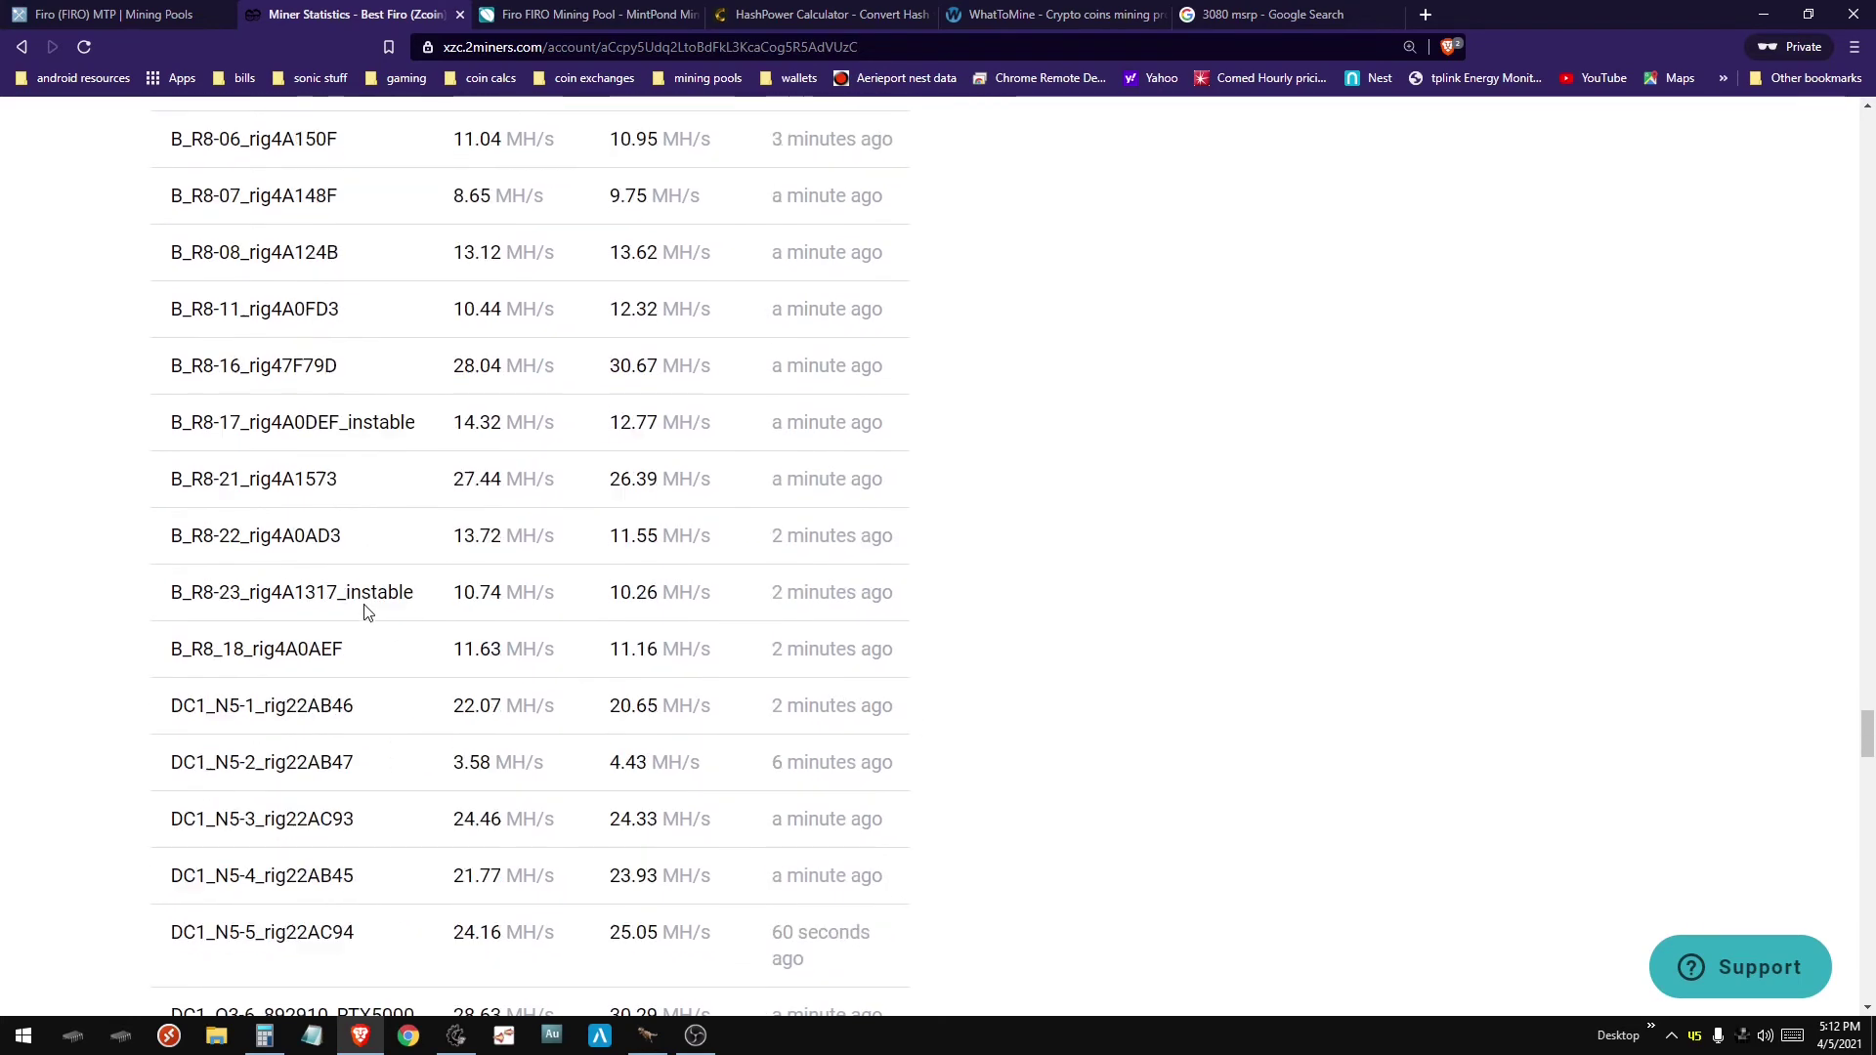
pyautogui.scroll(-5, 365, 611)
pyautogui.scroll(-4, 365, 612)
pyautogui.scroll(3, 362, 472)
pyautogui.moveTo(337, 429); pyautogui.dragTo(417, 429)
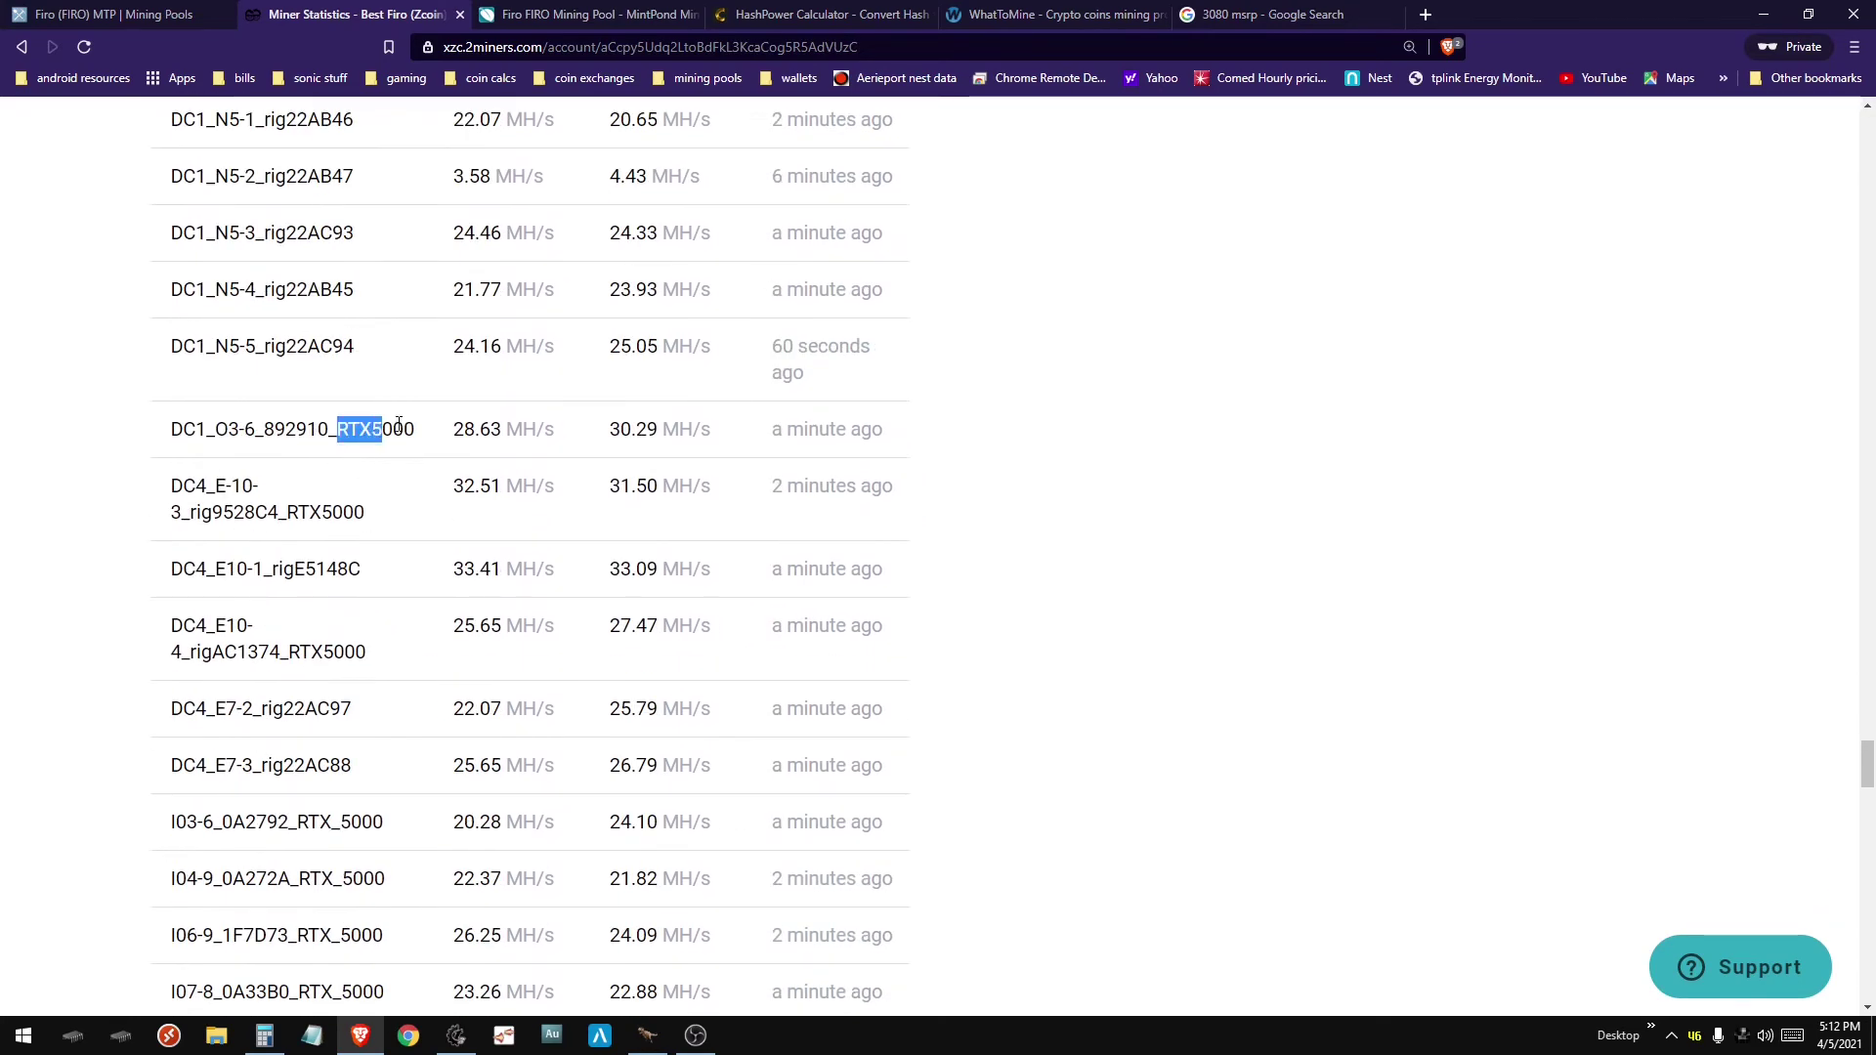
pyautogui.scroll(-8, 238, 470)
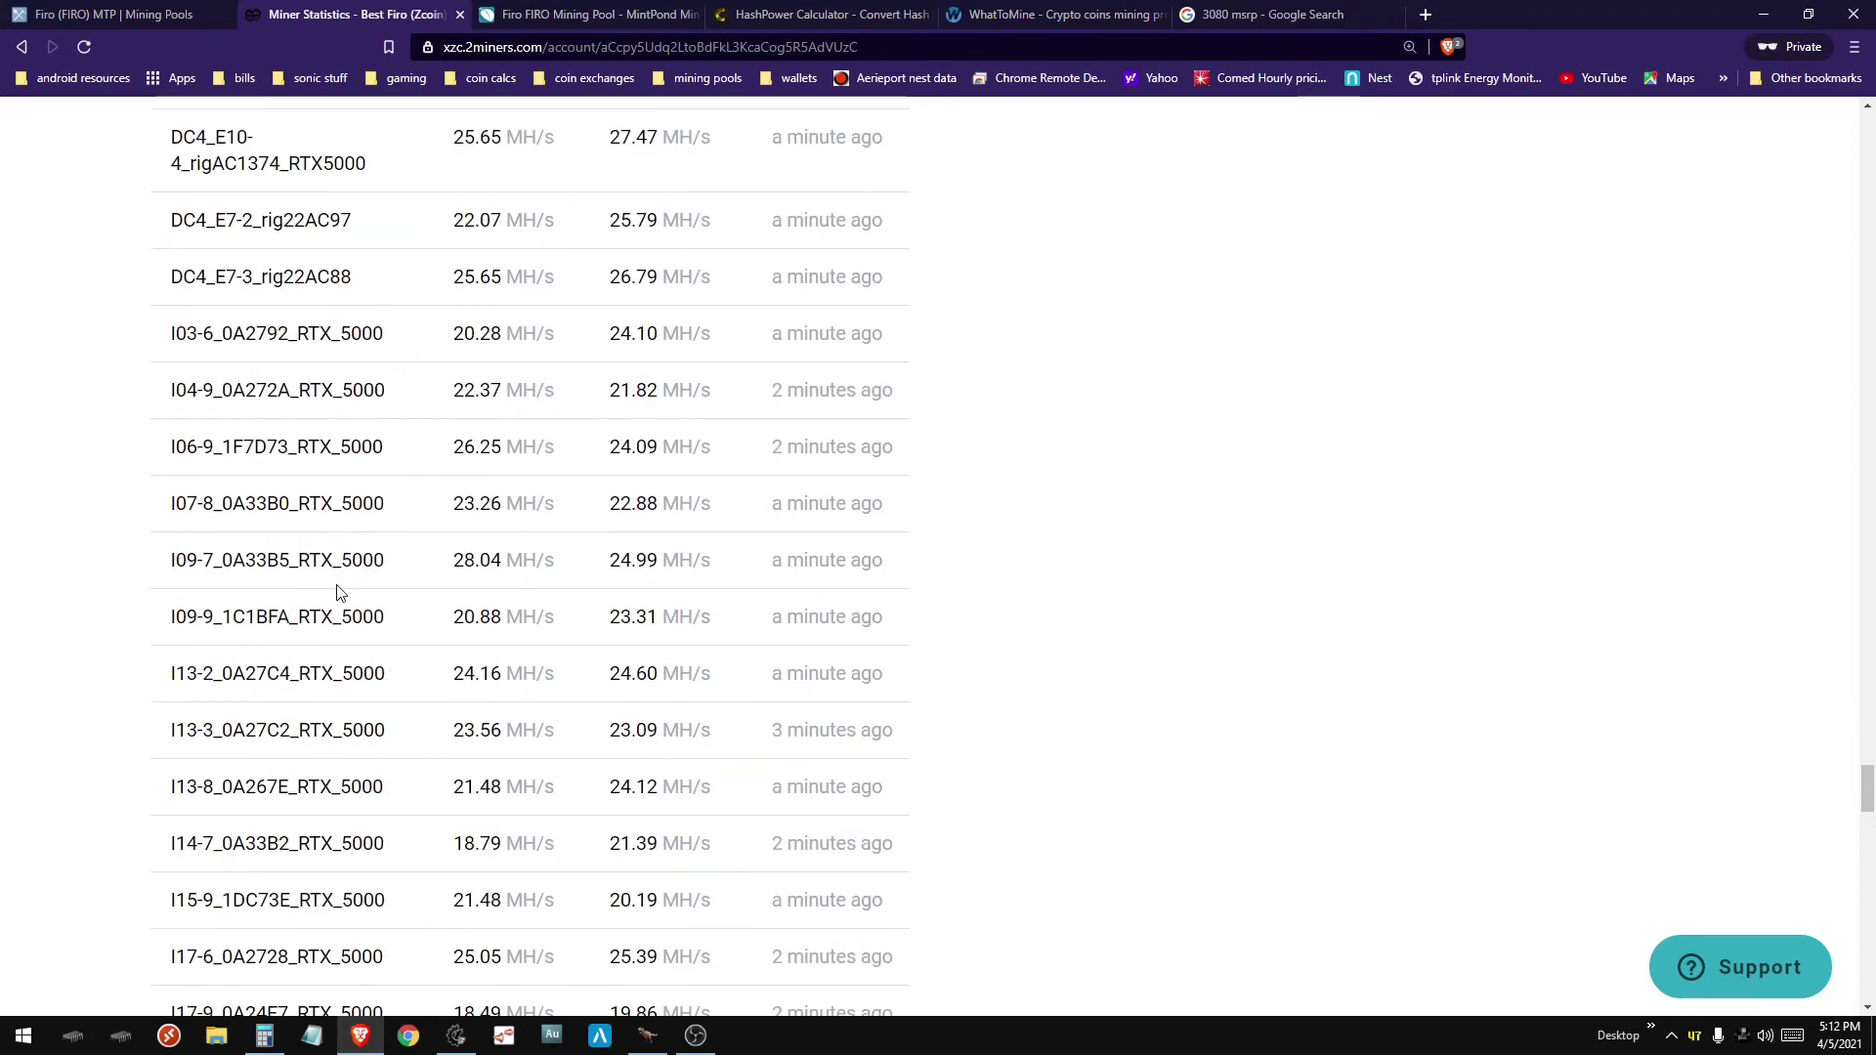
pyautogui.scroll(-6, 337, 588)
pyautogui.scroll(-4, 351, 601)
pyautogui.scroll(-3, 364, 619)
pyautogui.scroll(-3, 364, 623)
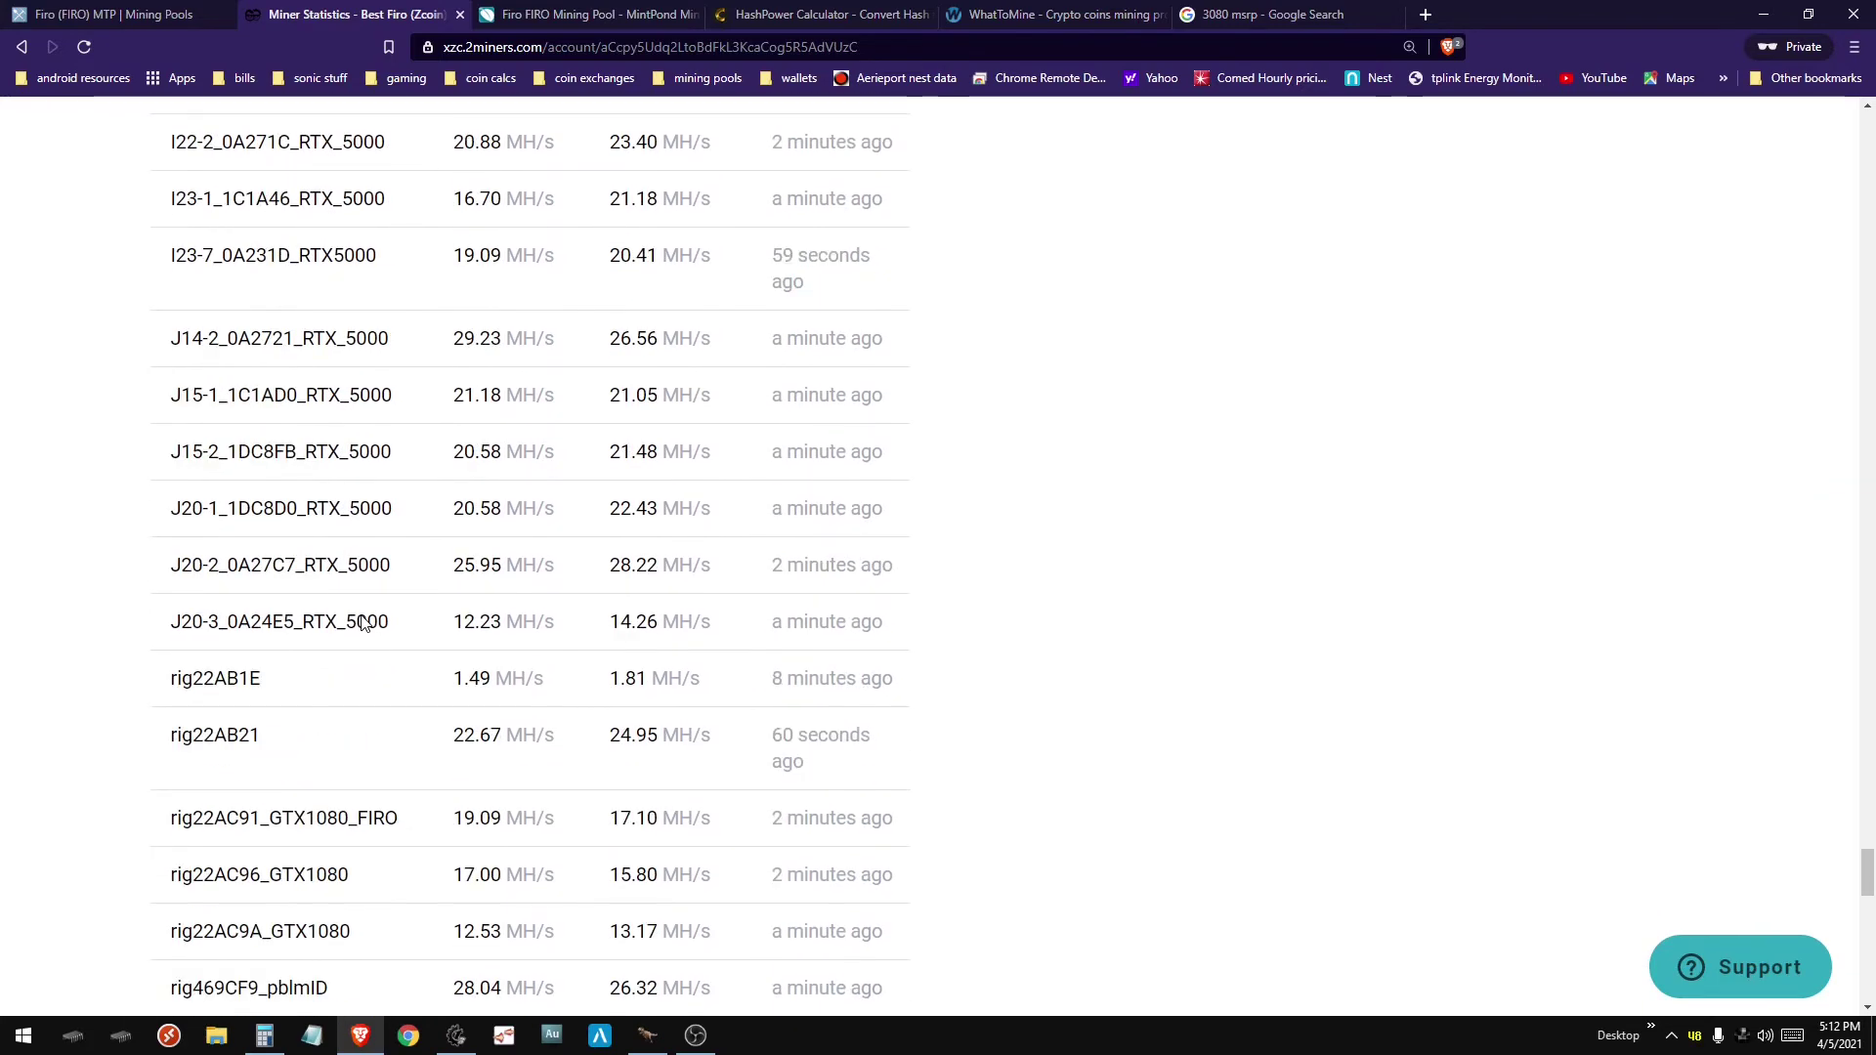
pyautogui.scroll(-2, 363, 616)
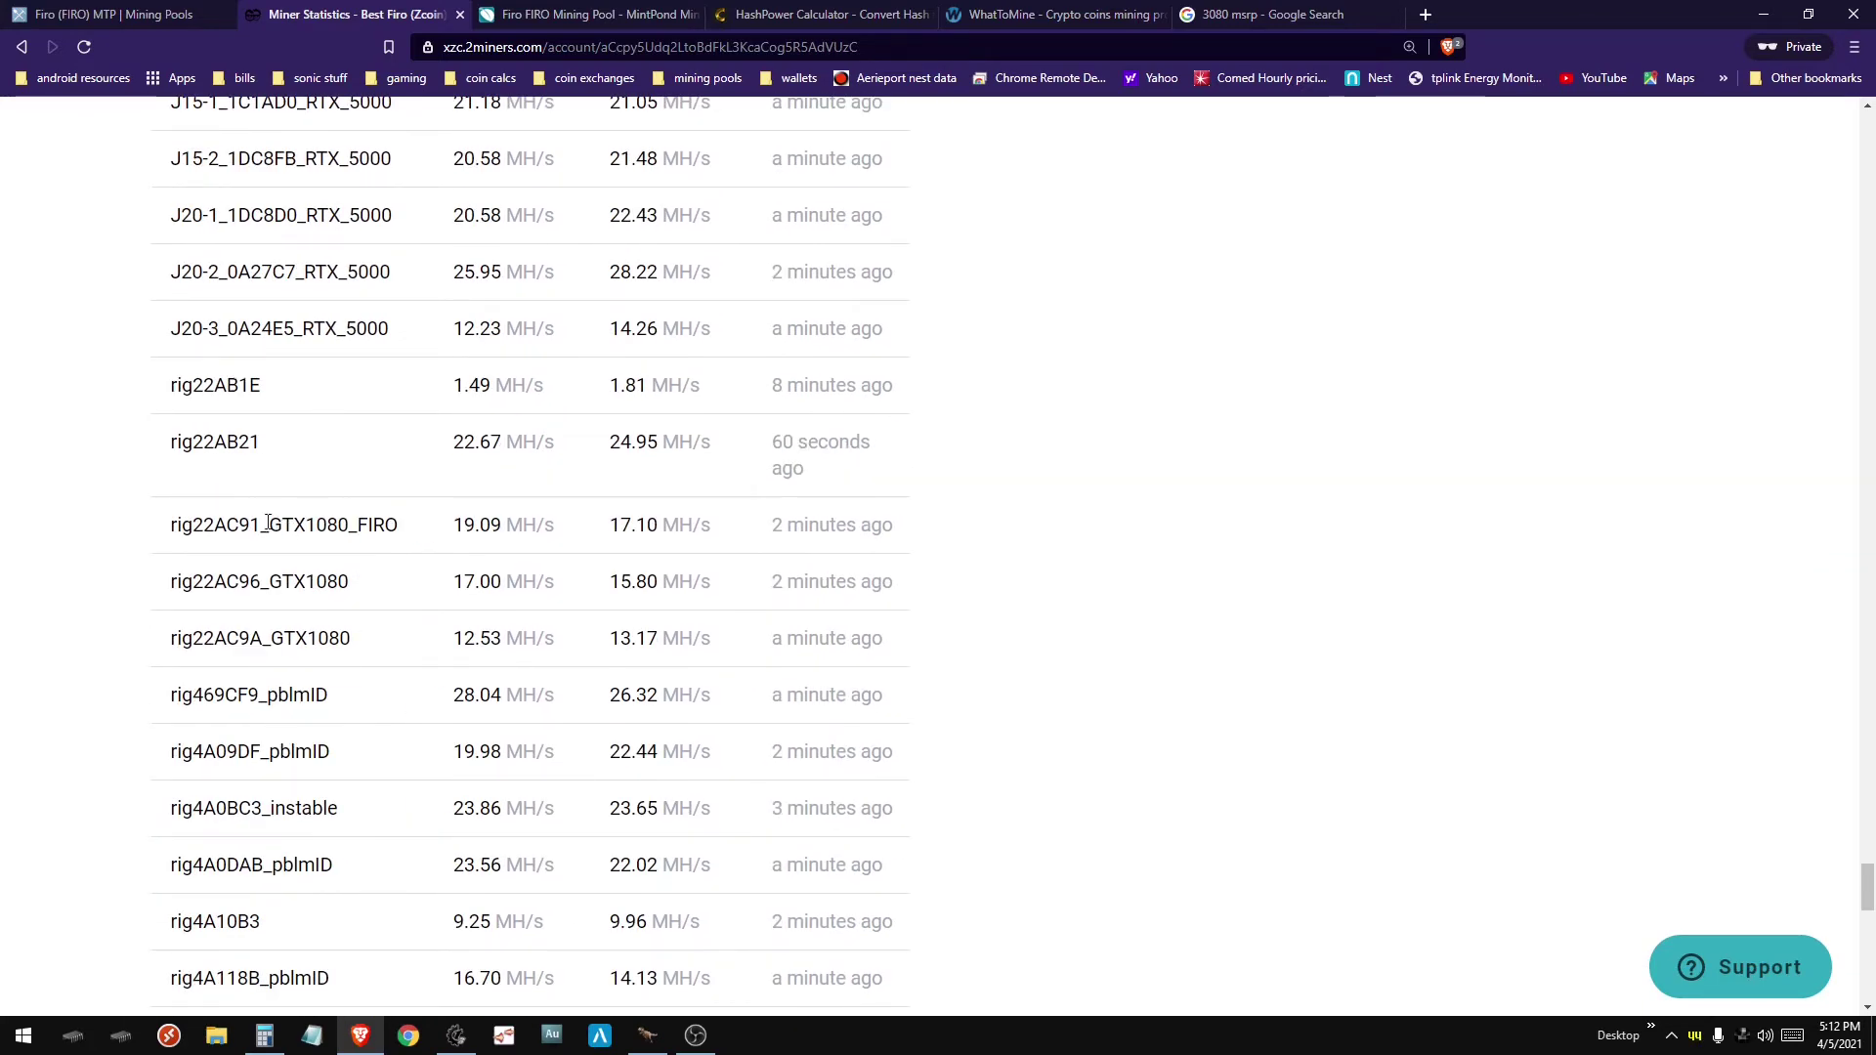
pyautogui.moveTo(268, 525); pyautogui.dragTo(351, 525)
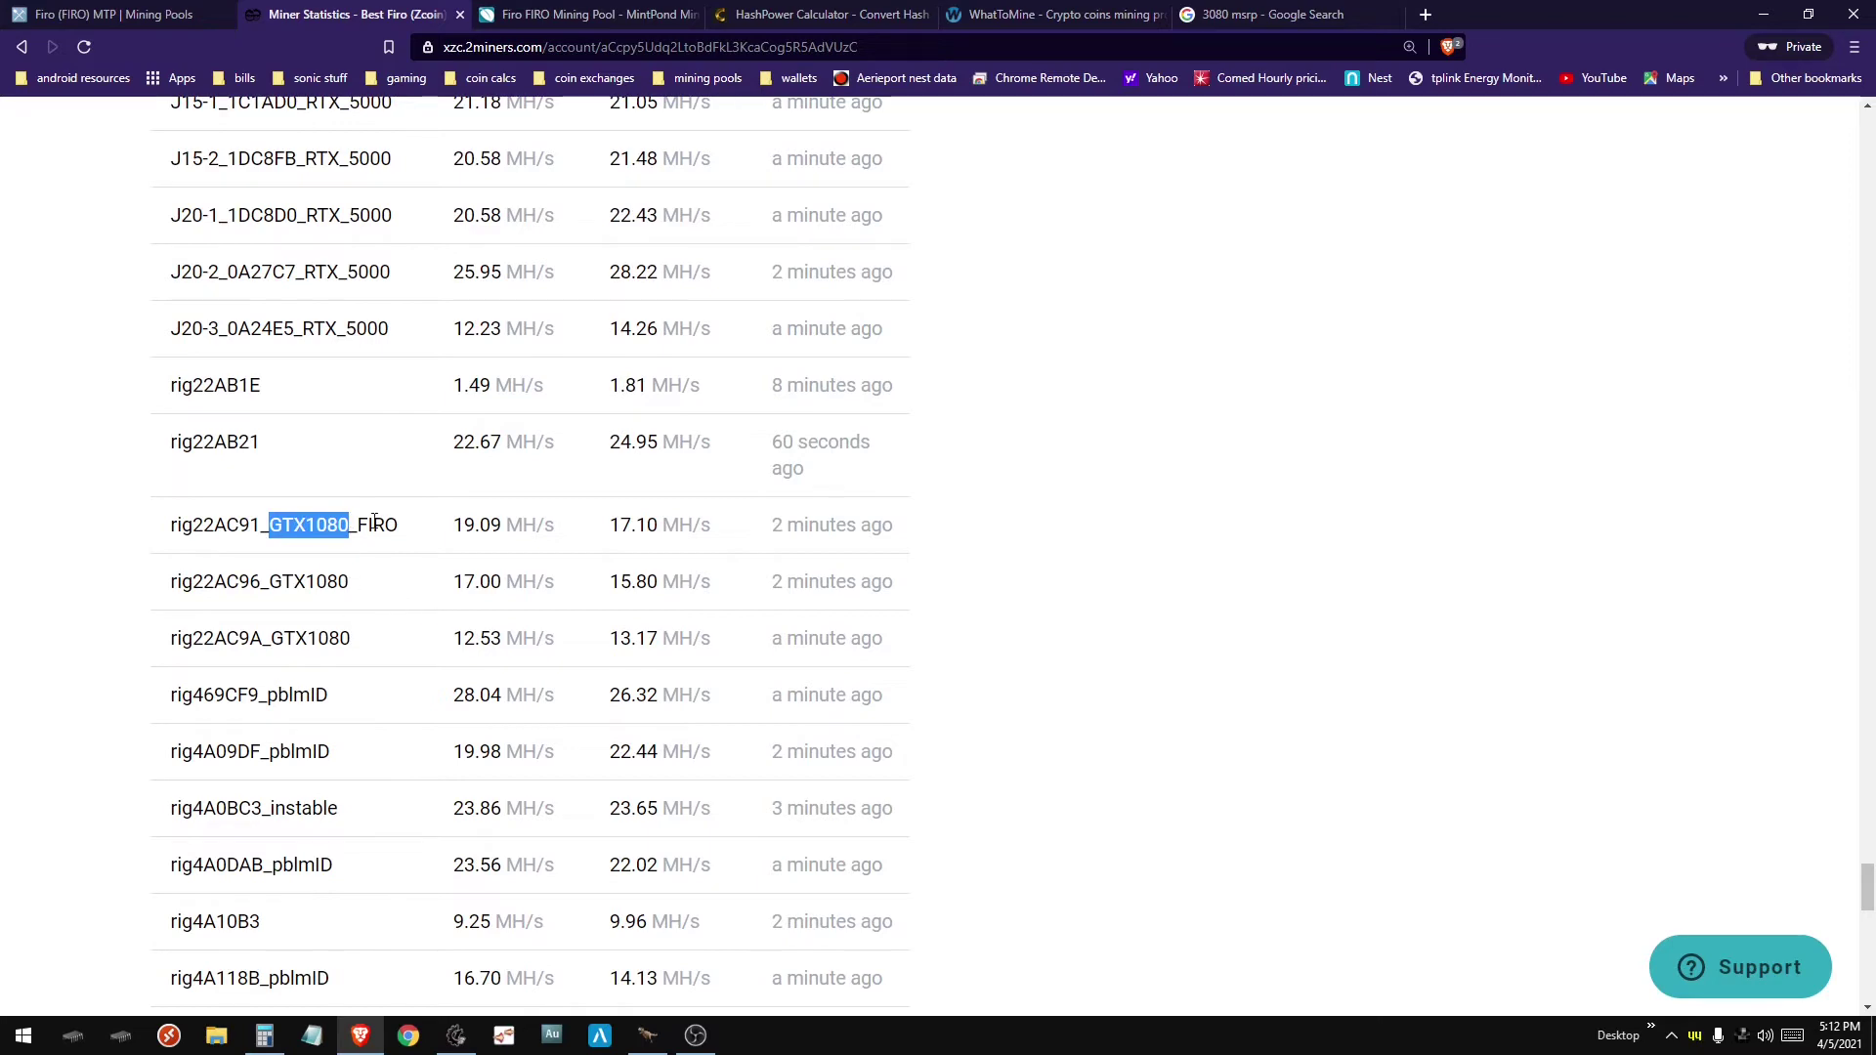
pyautogui.moveTo(171, 526); pyautogui.dragTo(421, 541)
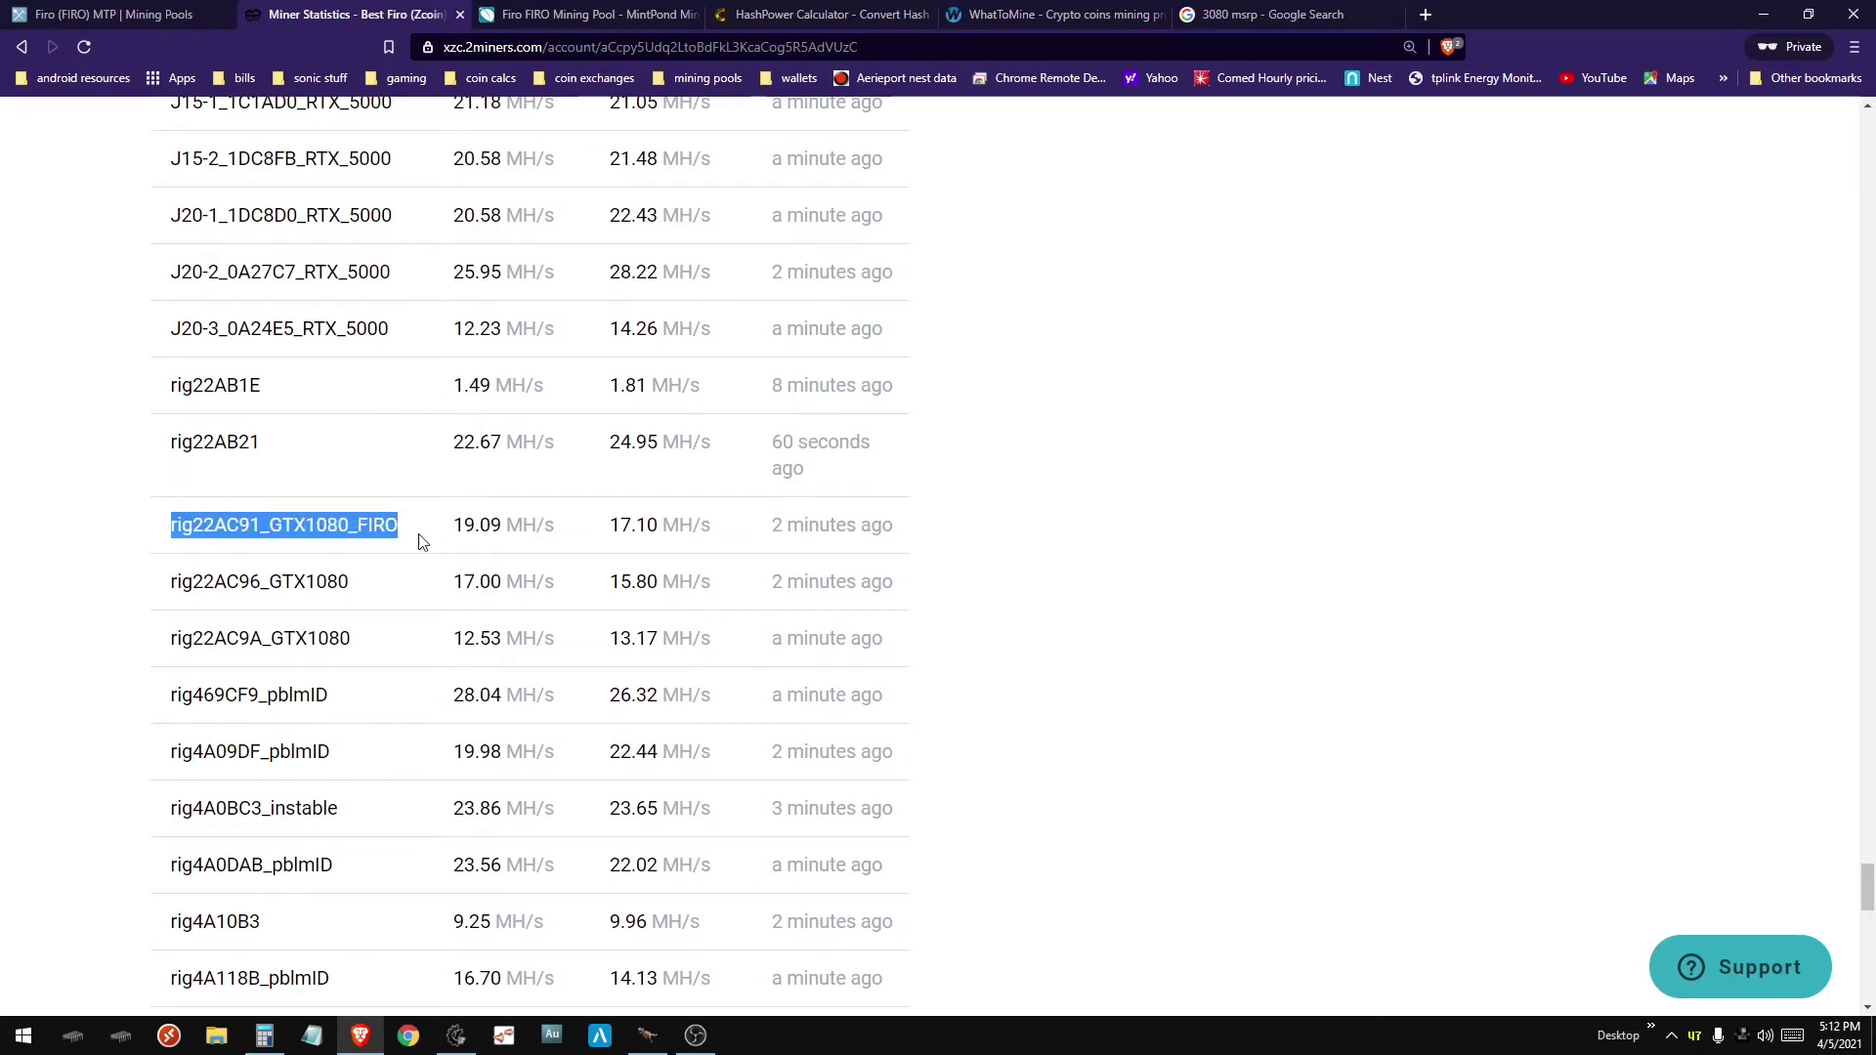
pyautogui.scroll(-5, 412, 668)
pyautogui.scroll(-4, 409, 642)
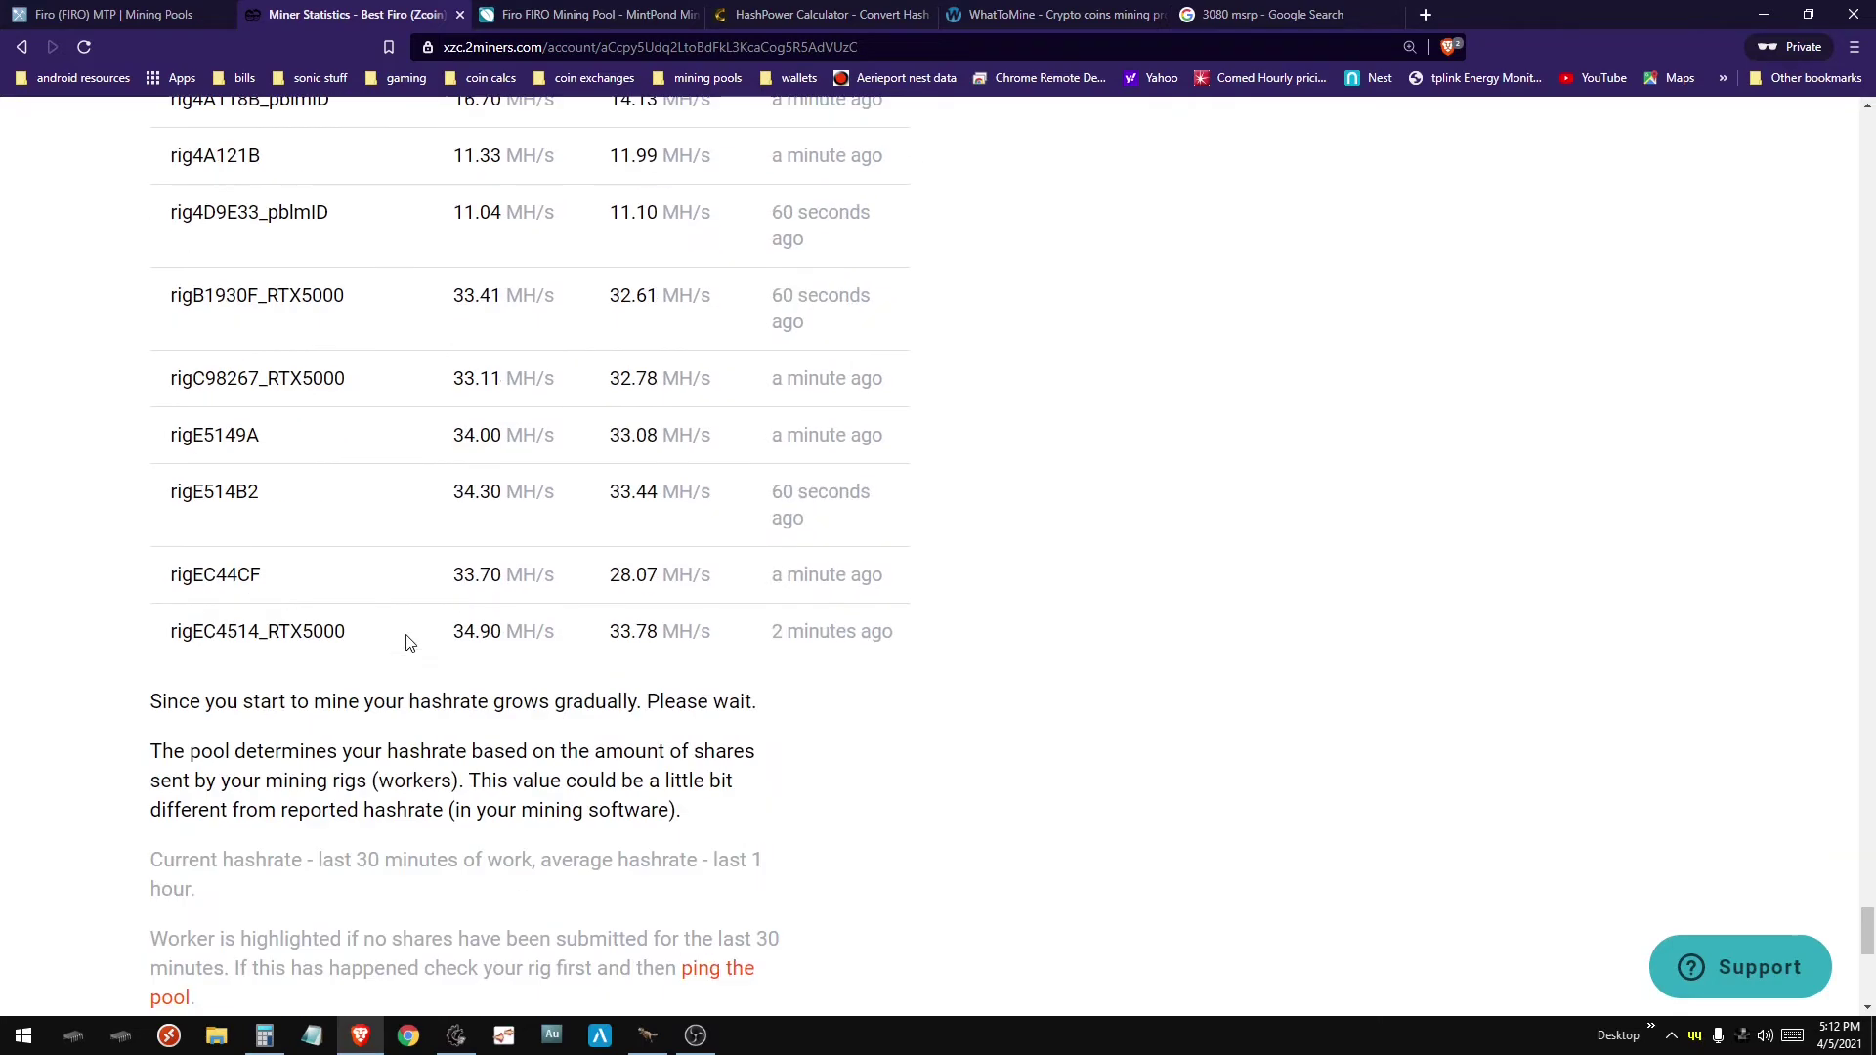
pyautogui.scroll(5, 410, 636)
pyautogui.scroll(4, 410, 636)
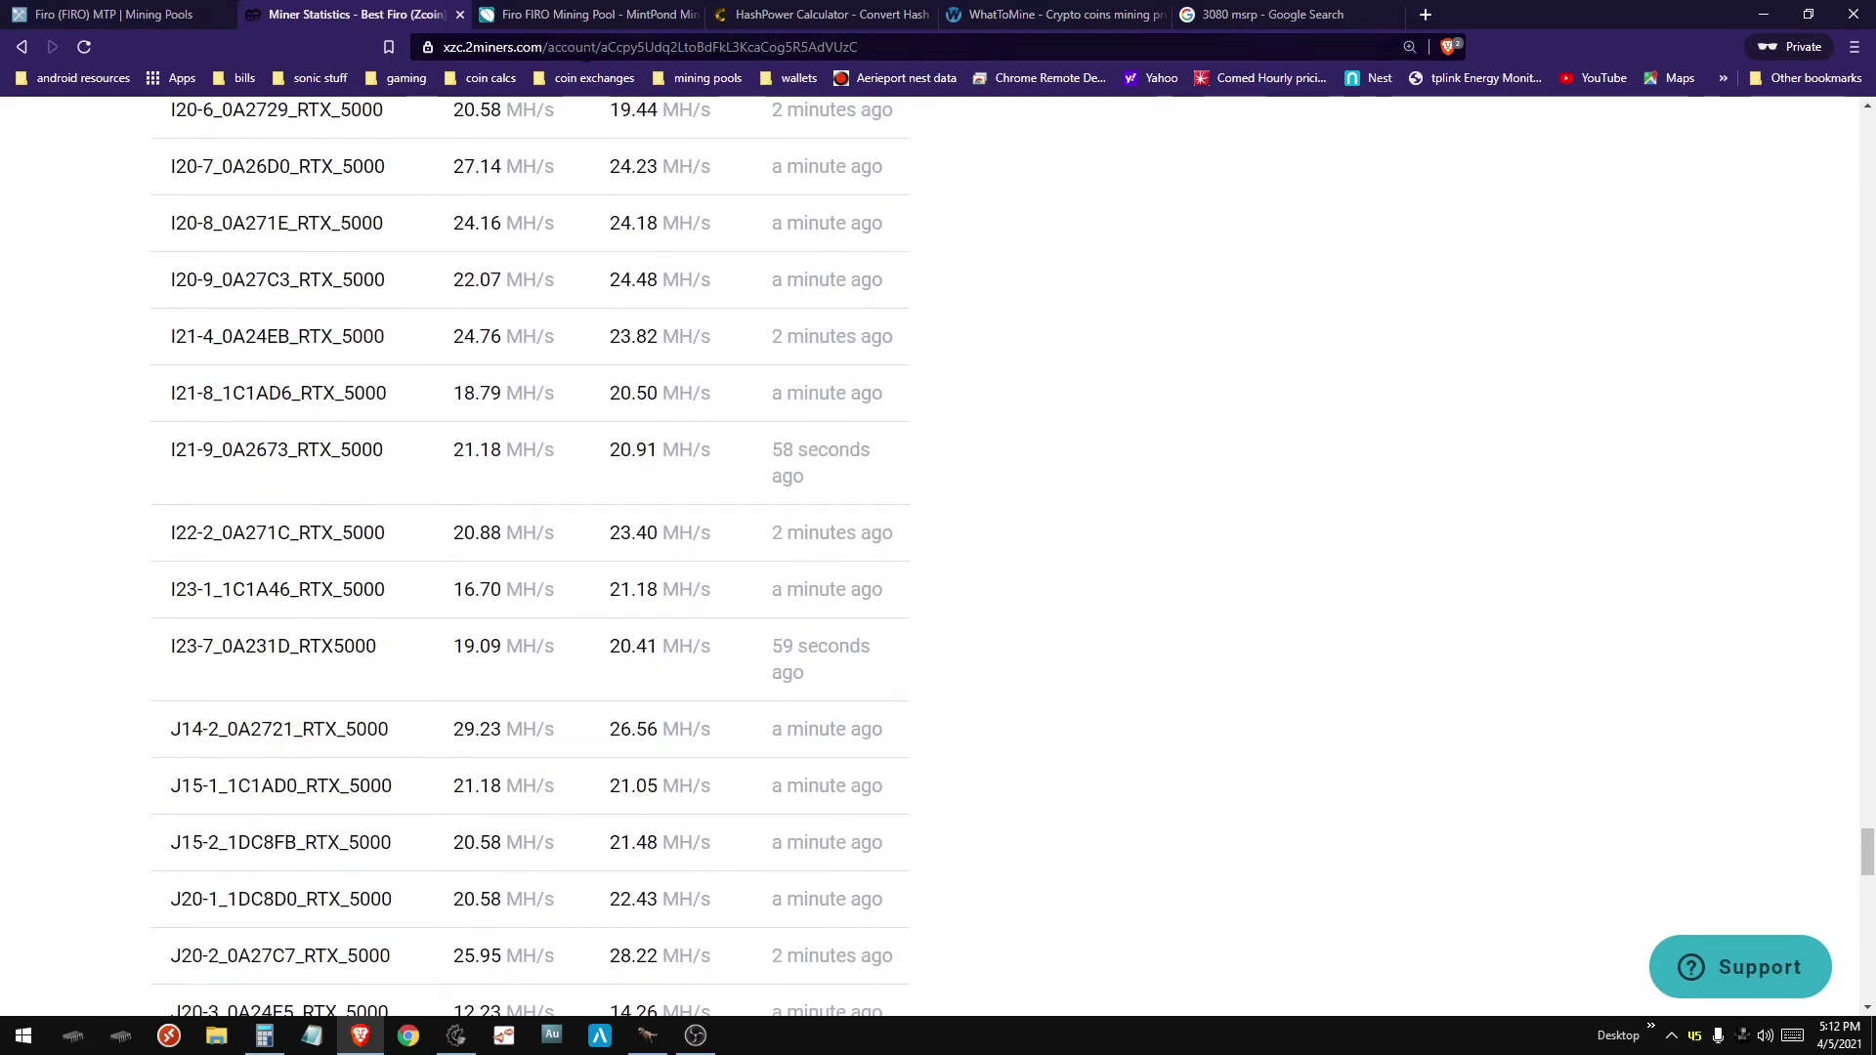
pyautogui.click(586, 15)
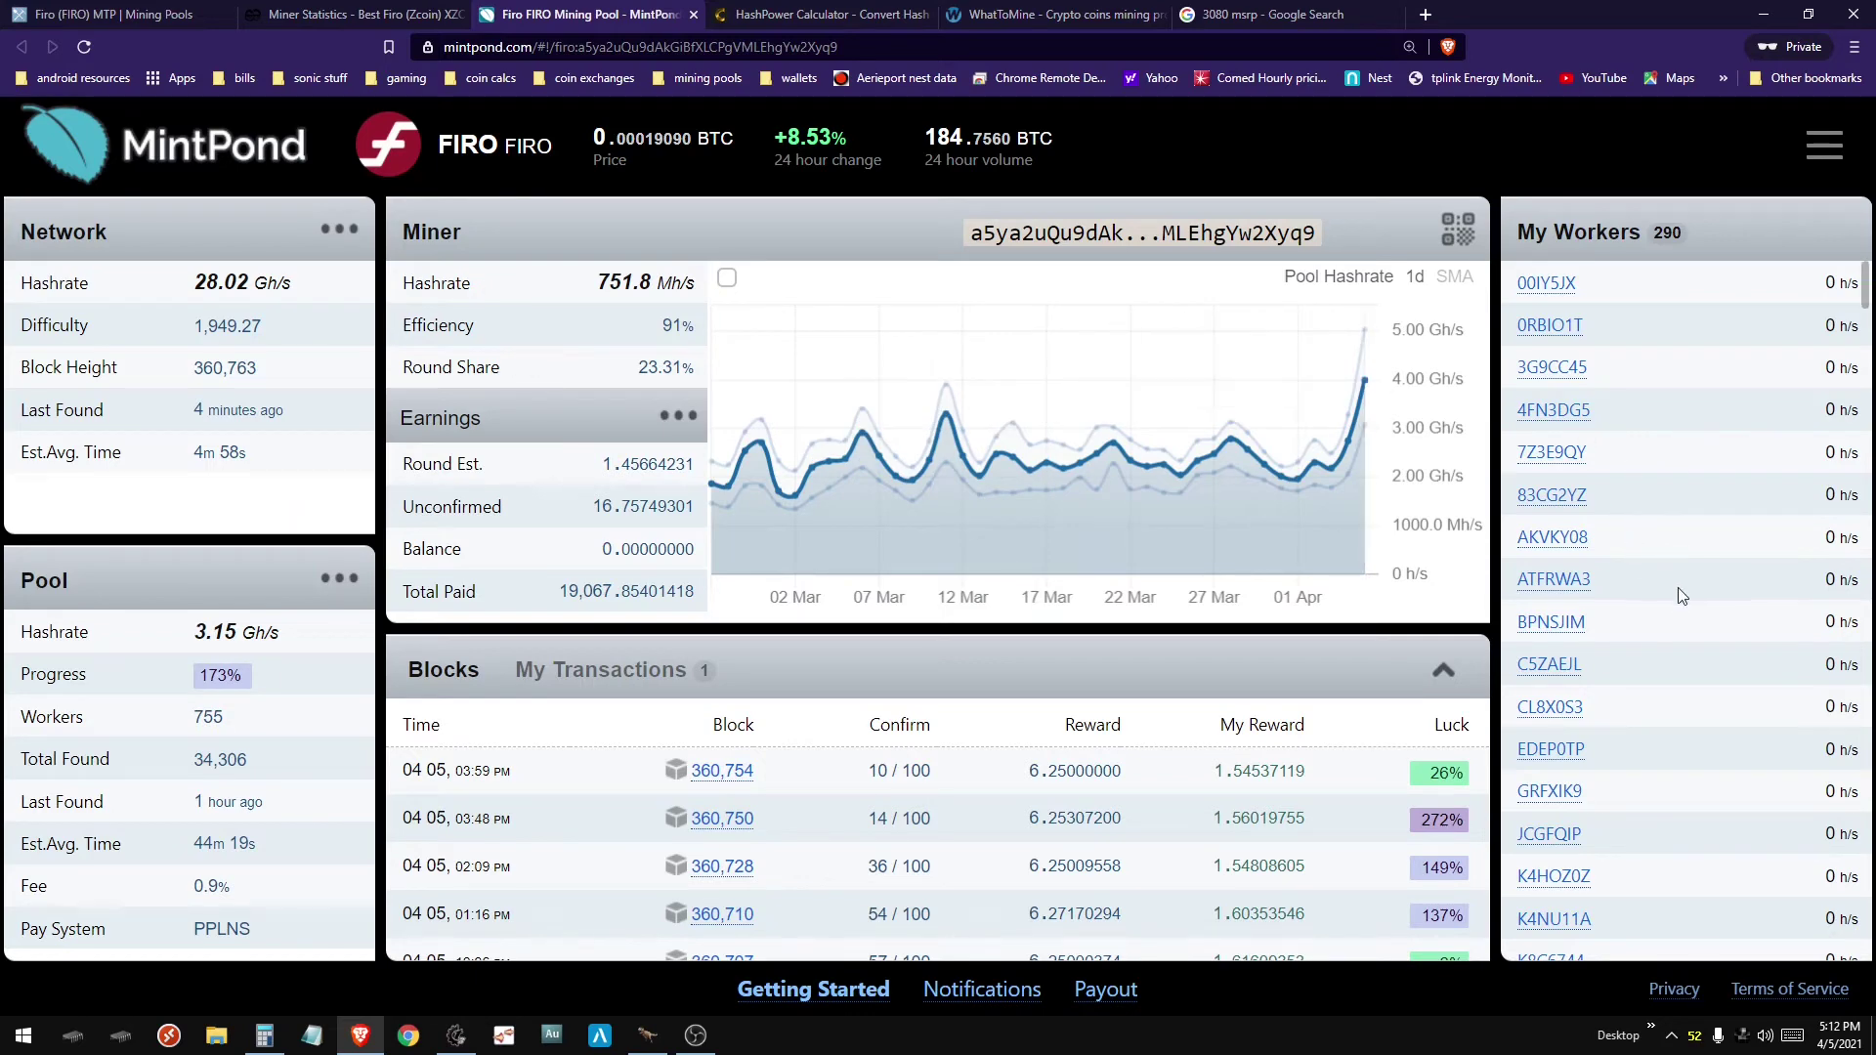
pyautogui.scroll(-5, 1678, 590)
pyautogui.scroll(-5, 1679, 591)
pyautogui.scroll(-5, 1679, 590)
pyautogui.scroll(-5, 1678, 591)
pyautogui.scroll(-4, 1710, 572)
pyautogui.scroll(-4, 1711, 572)
pyautogui.scroll(-4, 1745, 601)
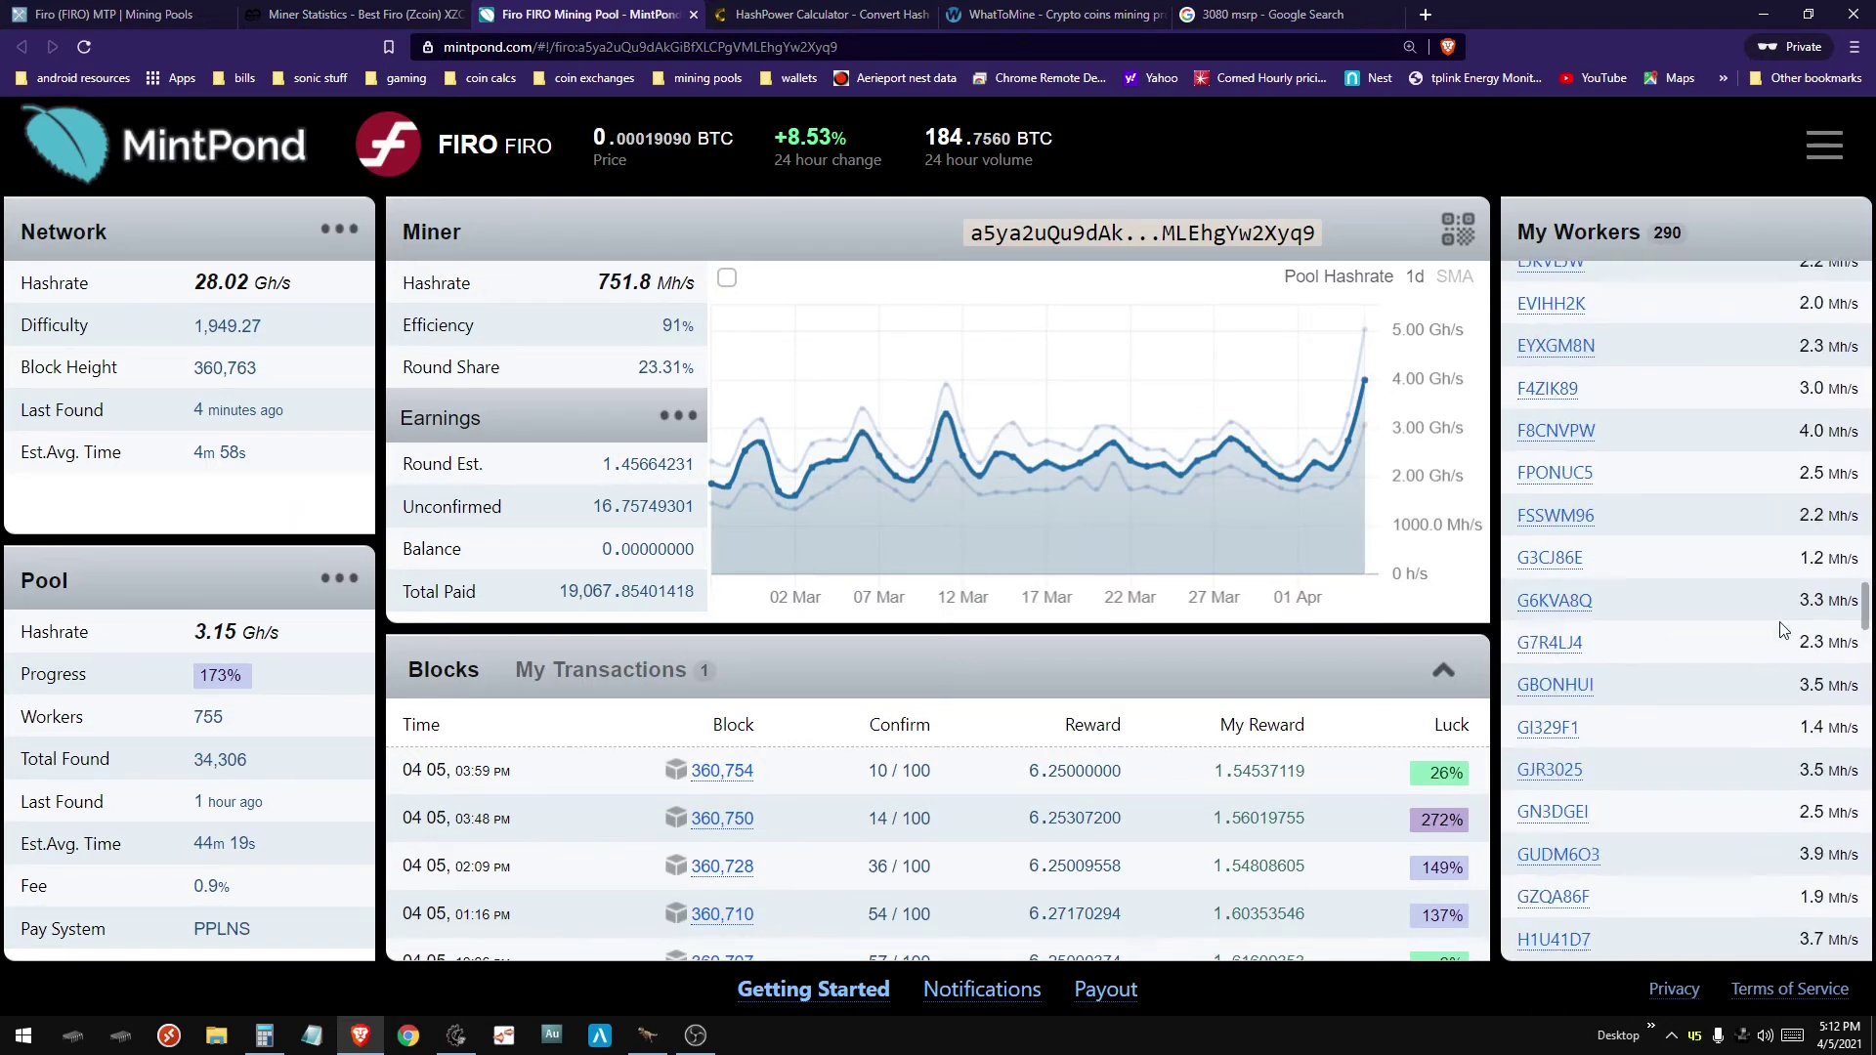
pyautogui.scroll(-4, 1781, 628)
# Step: Mark the 3.4 and 2.4 hashrates of HPK7FEX and INS1KPJ, then select WhatToMine's 3090 count
pyautogui.moveTo(1798, 613); pyautogui.dragTo(1827, 617)
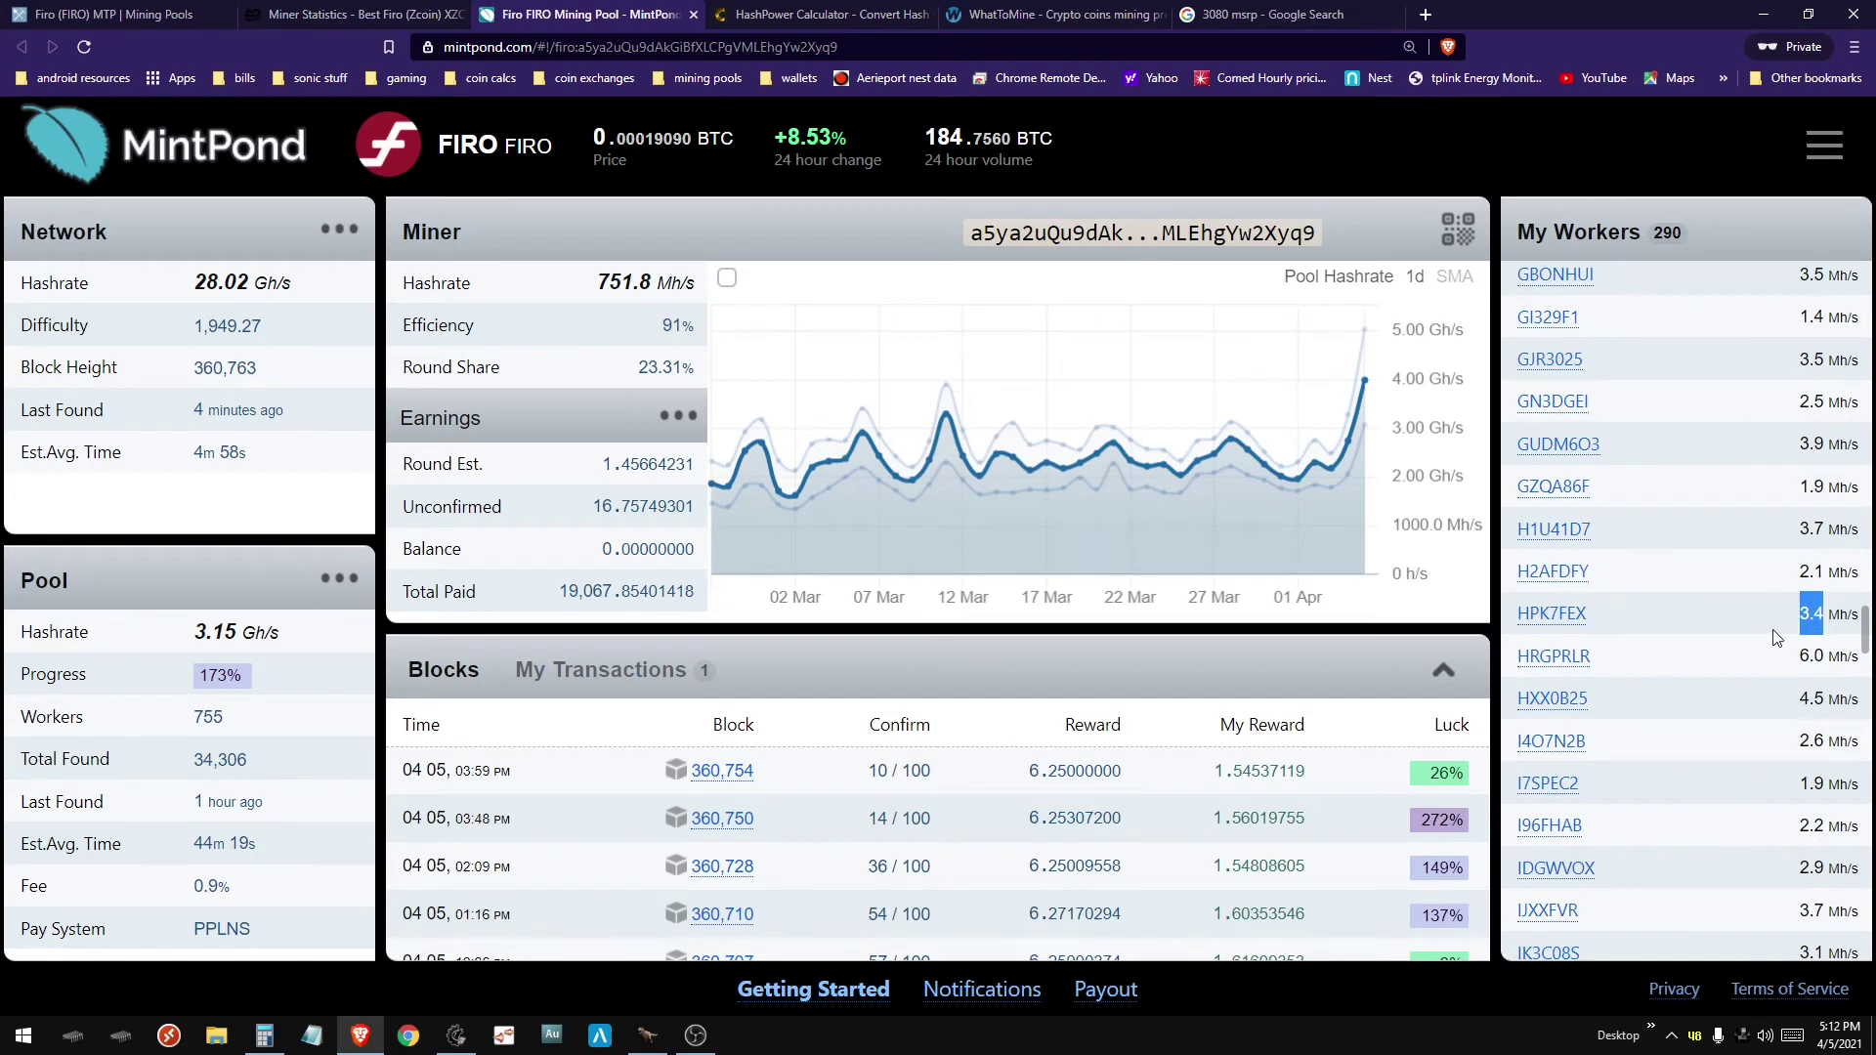
pyautogui.scroll(-3, 1773, 637)
pyautogui.moveTo(1800, 587); pyautogui.dragTo(1829, 592)
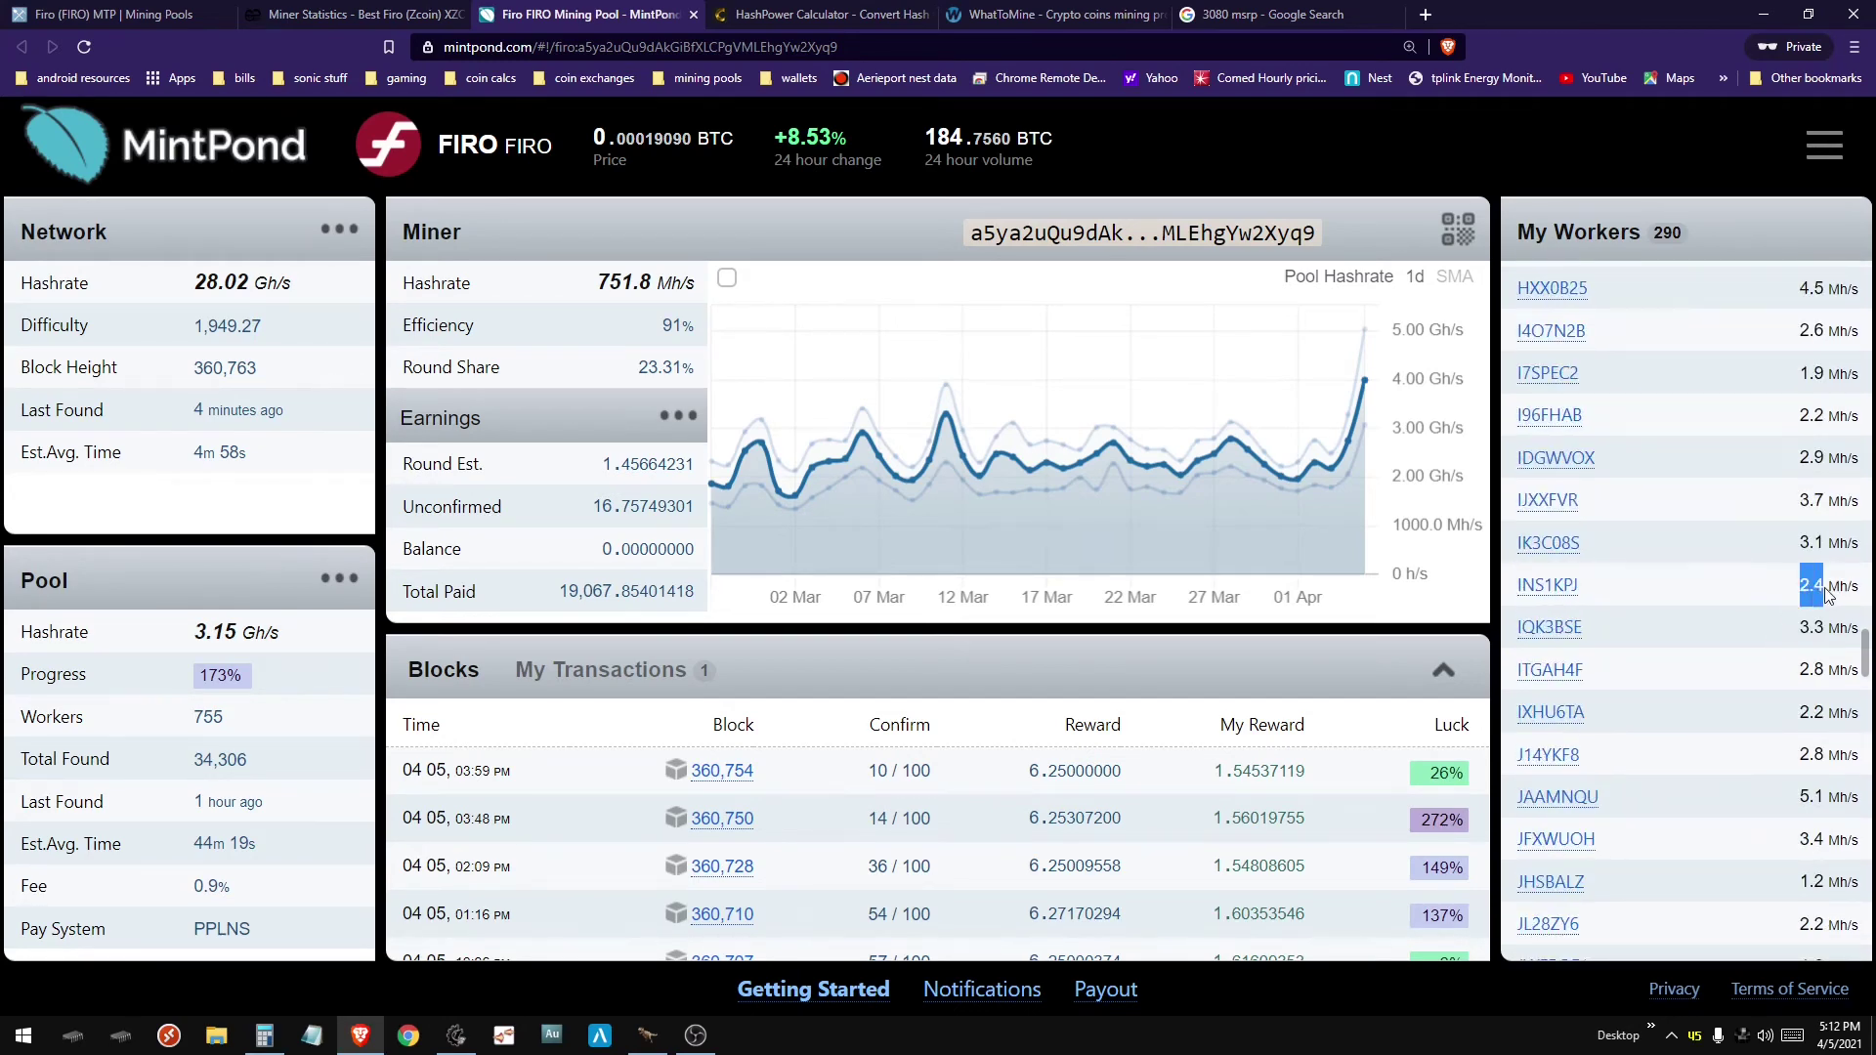
pyautogui.scroll(-3, 1688, 630)
pyautogui.scroll(-2, 1716, 659)
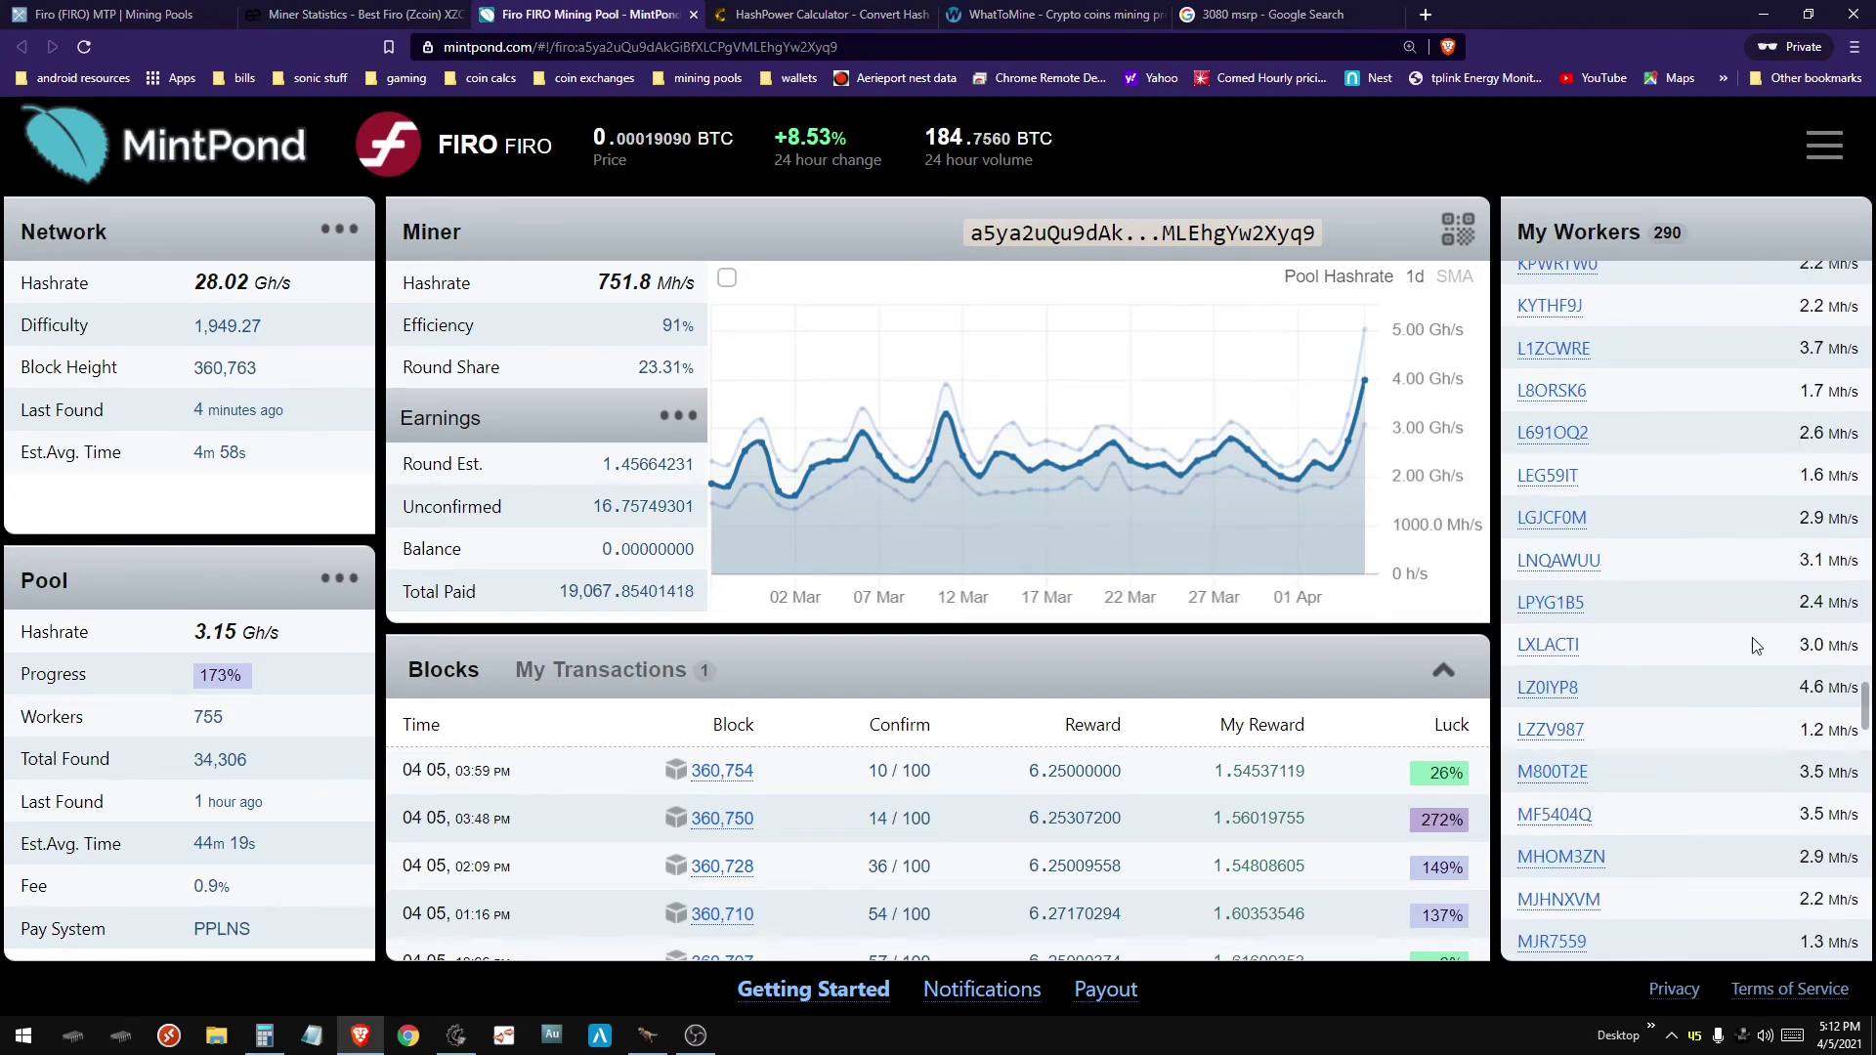
pyautogui.scroll(-3, 1742, 696)
pyautogui.scroll(-1, 1743, 695)
pyautogui.scroll(-3, 1745, 705)
pyautogui.scroll(-3, 1744, 706)
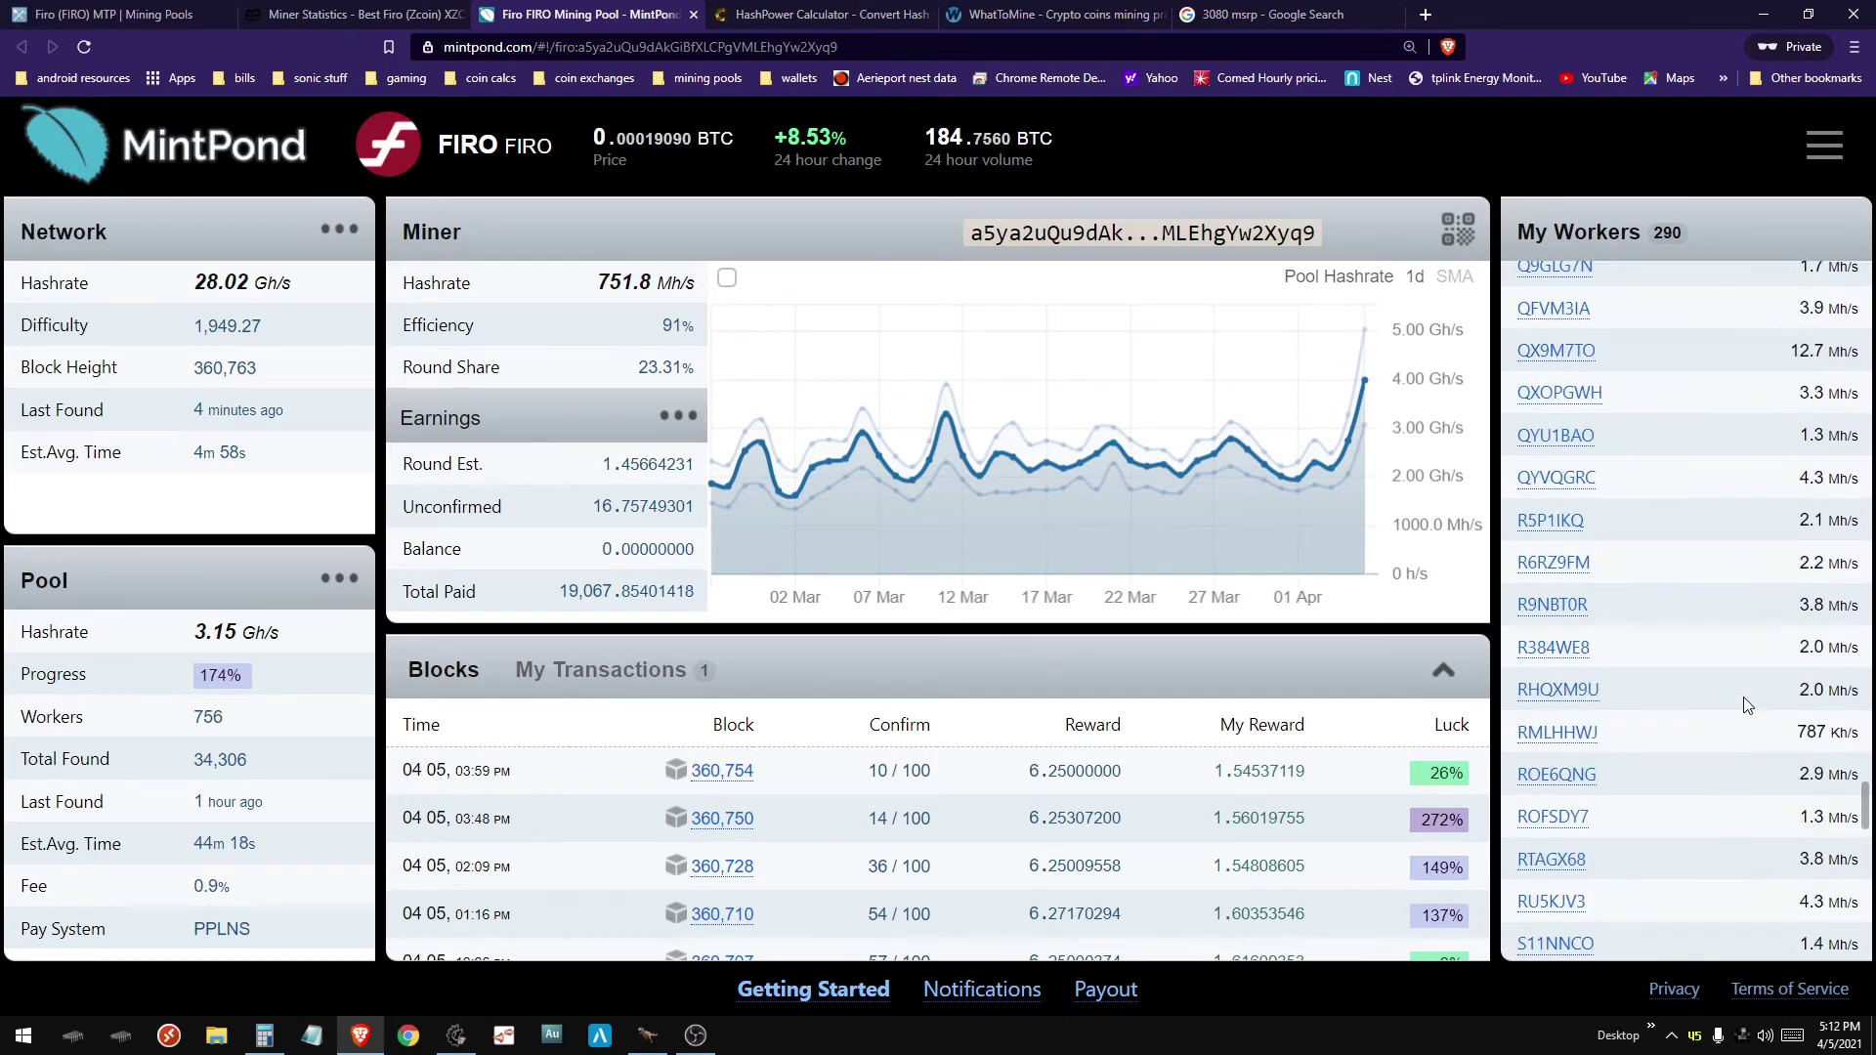
pyautogui.hotkey('ctrl', 'Tab')
pyautogui.scroll(5, 1408, 634)
pyautogui.doubleClick(1320, 532)
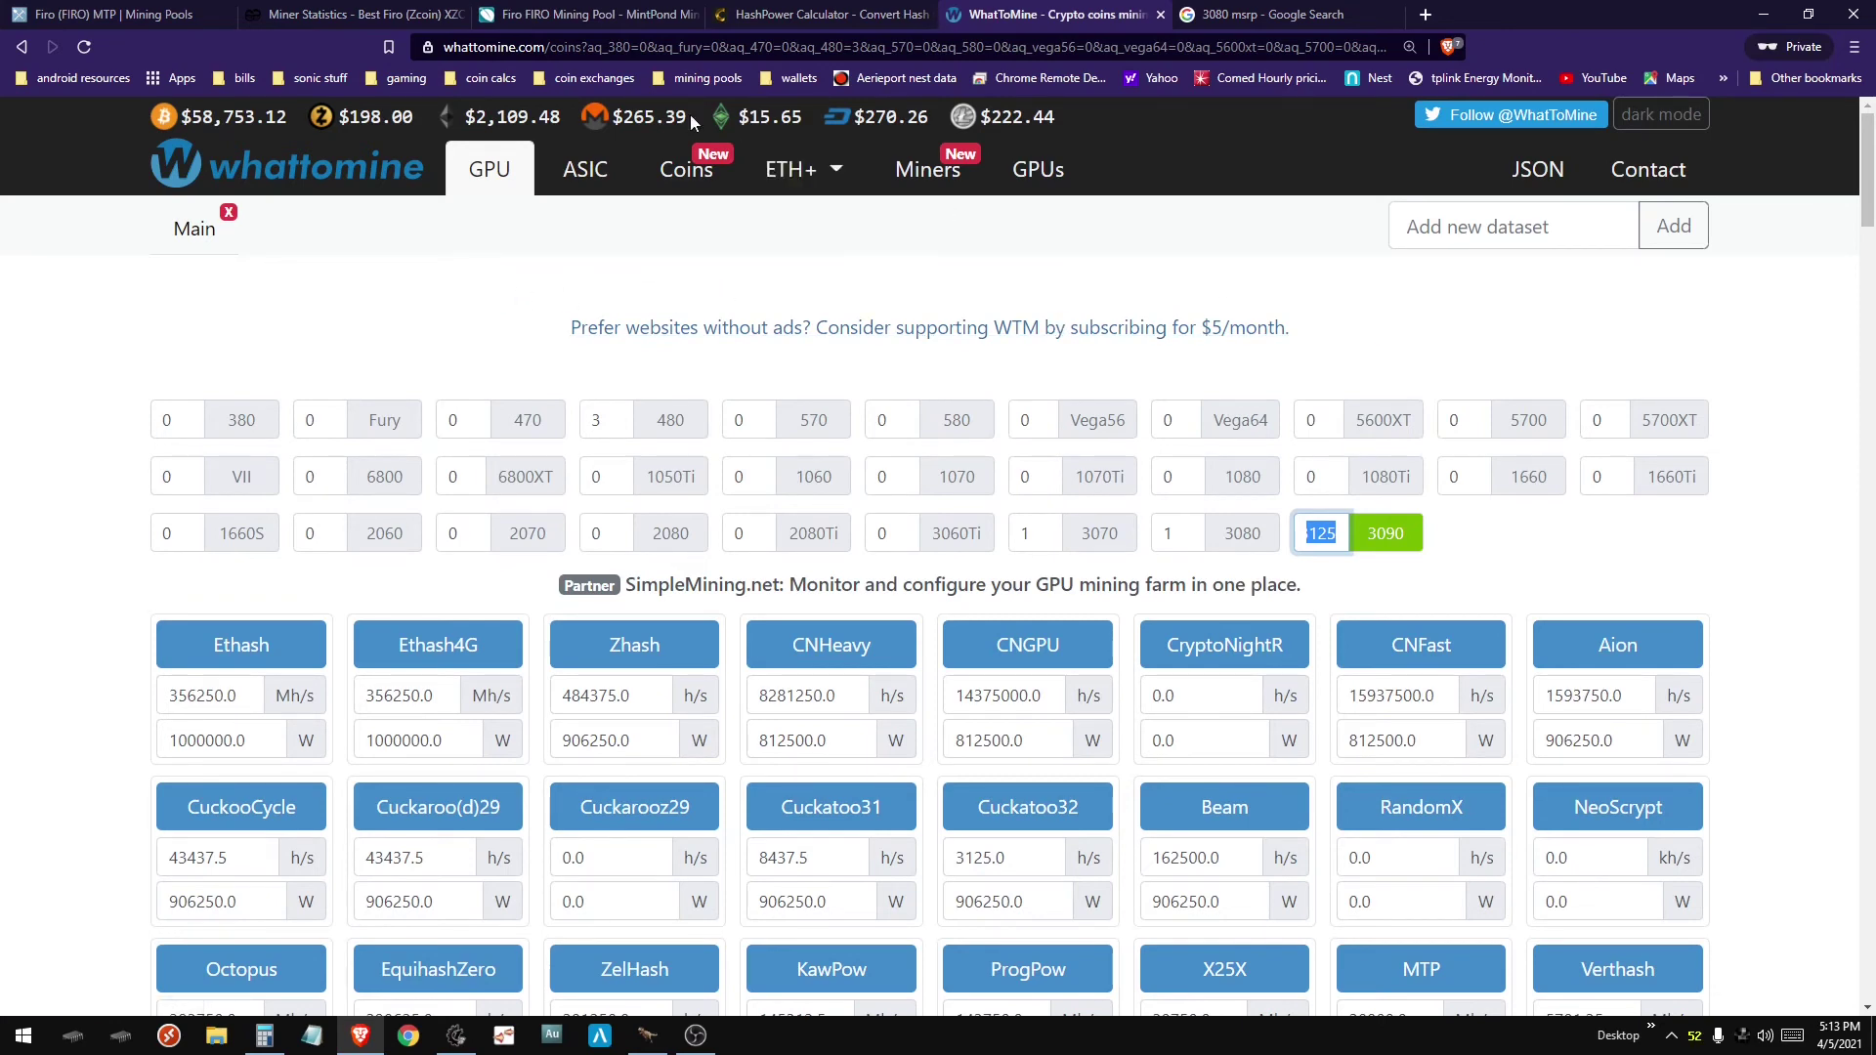
# Step: Open Ethereum's pool statistics through the ASIC - Ethash algorithm filter
pyautogui.hotkey('ctrl', '1')
pyautogui.click(130, 364)
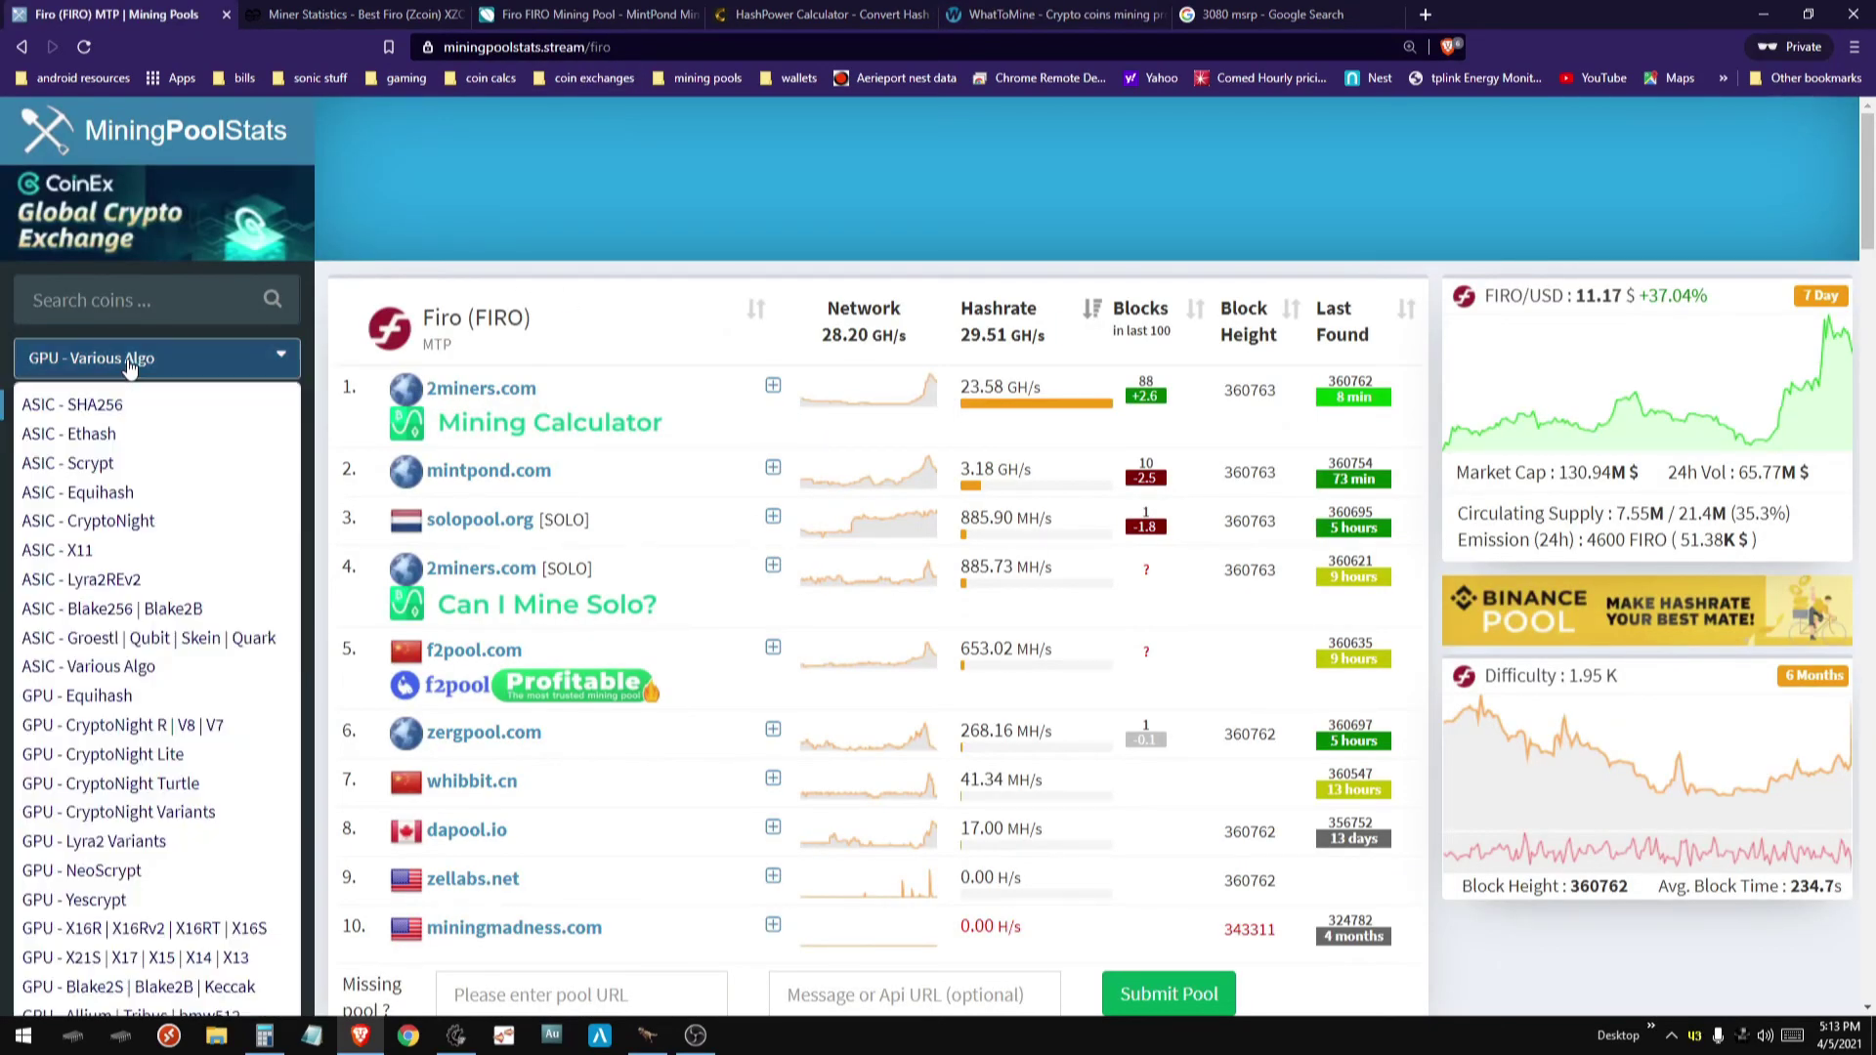
pyautogui.click(68, 435)
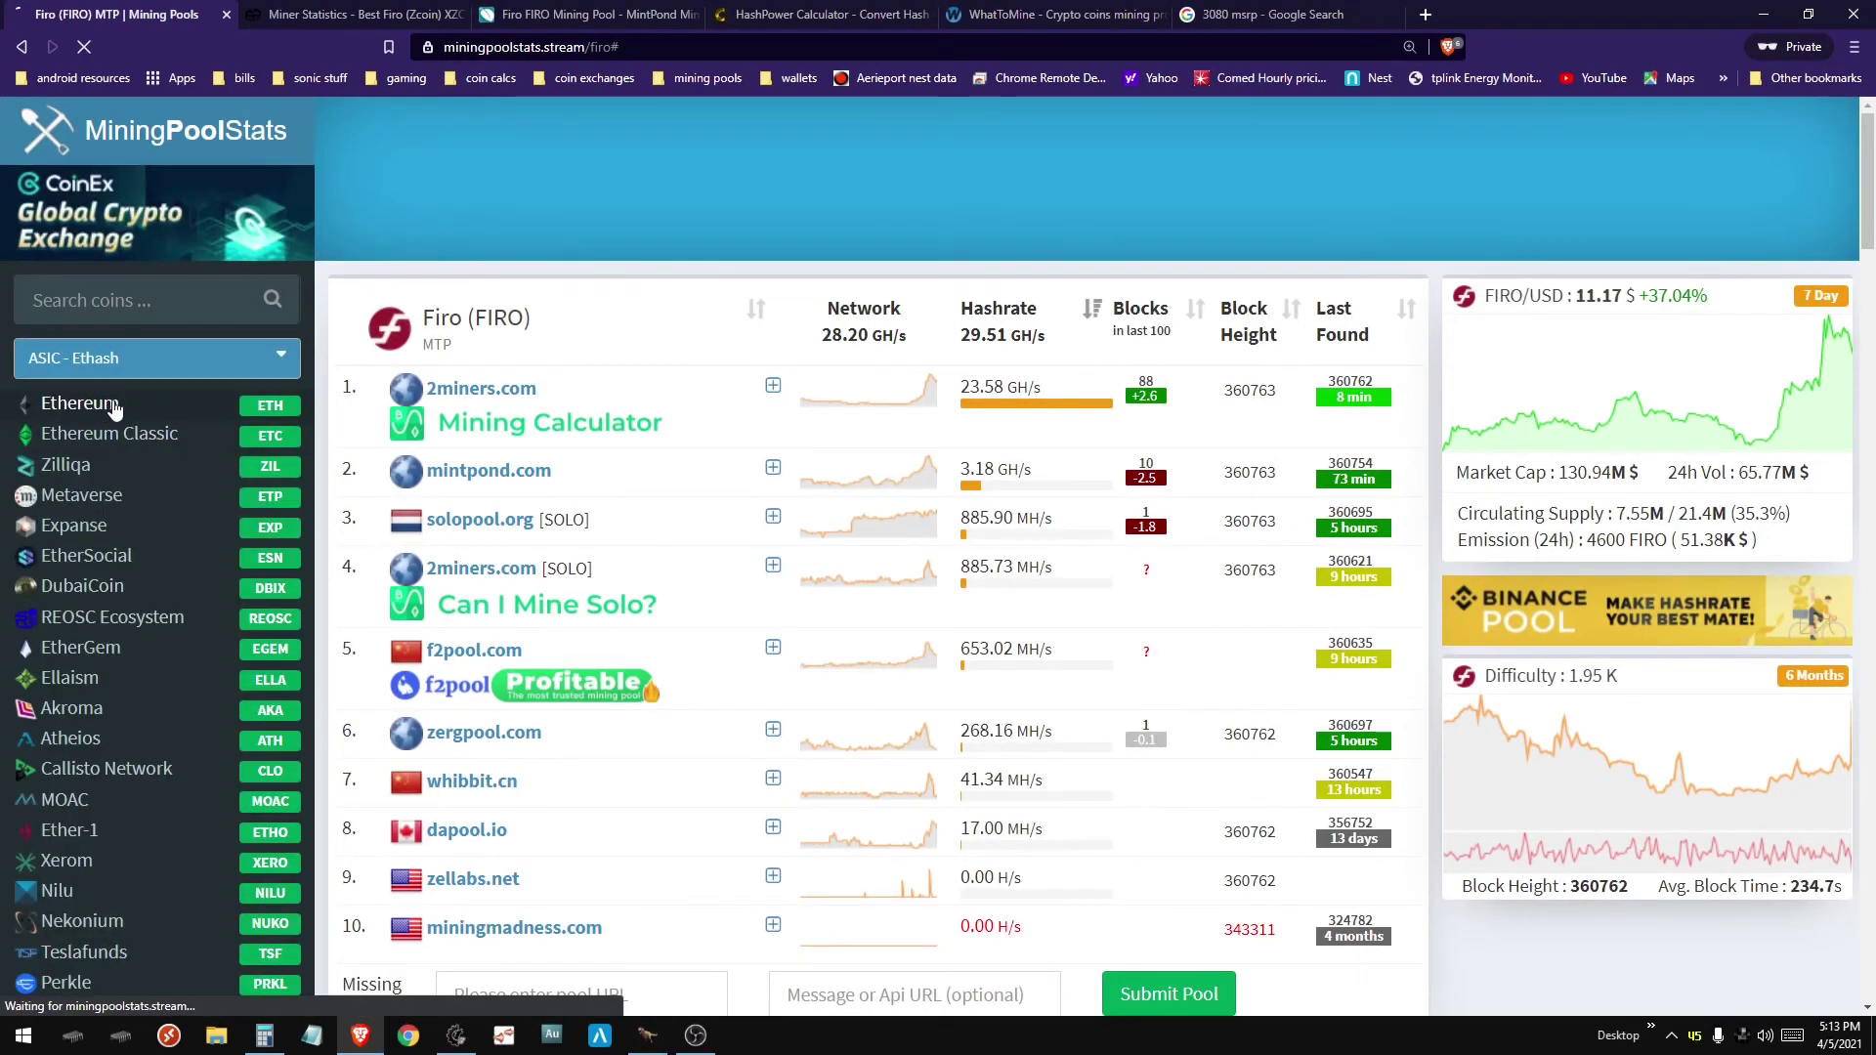
pyautogui.click(80, 404)
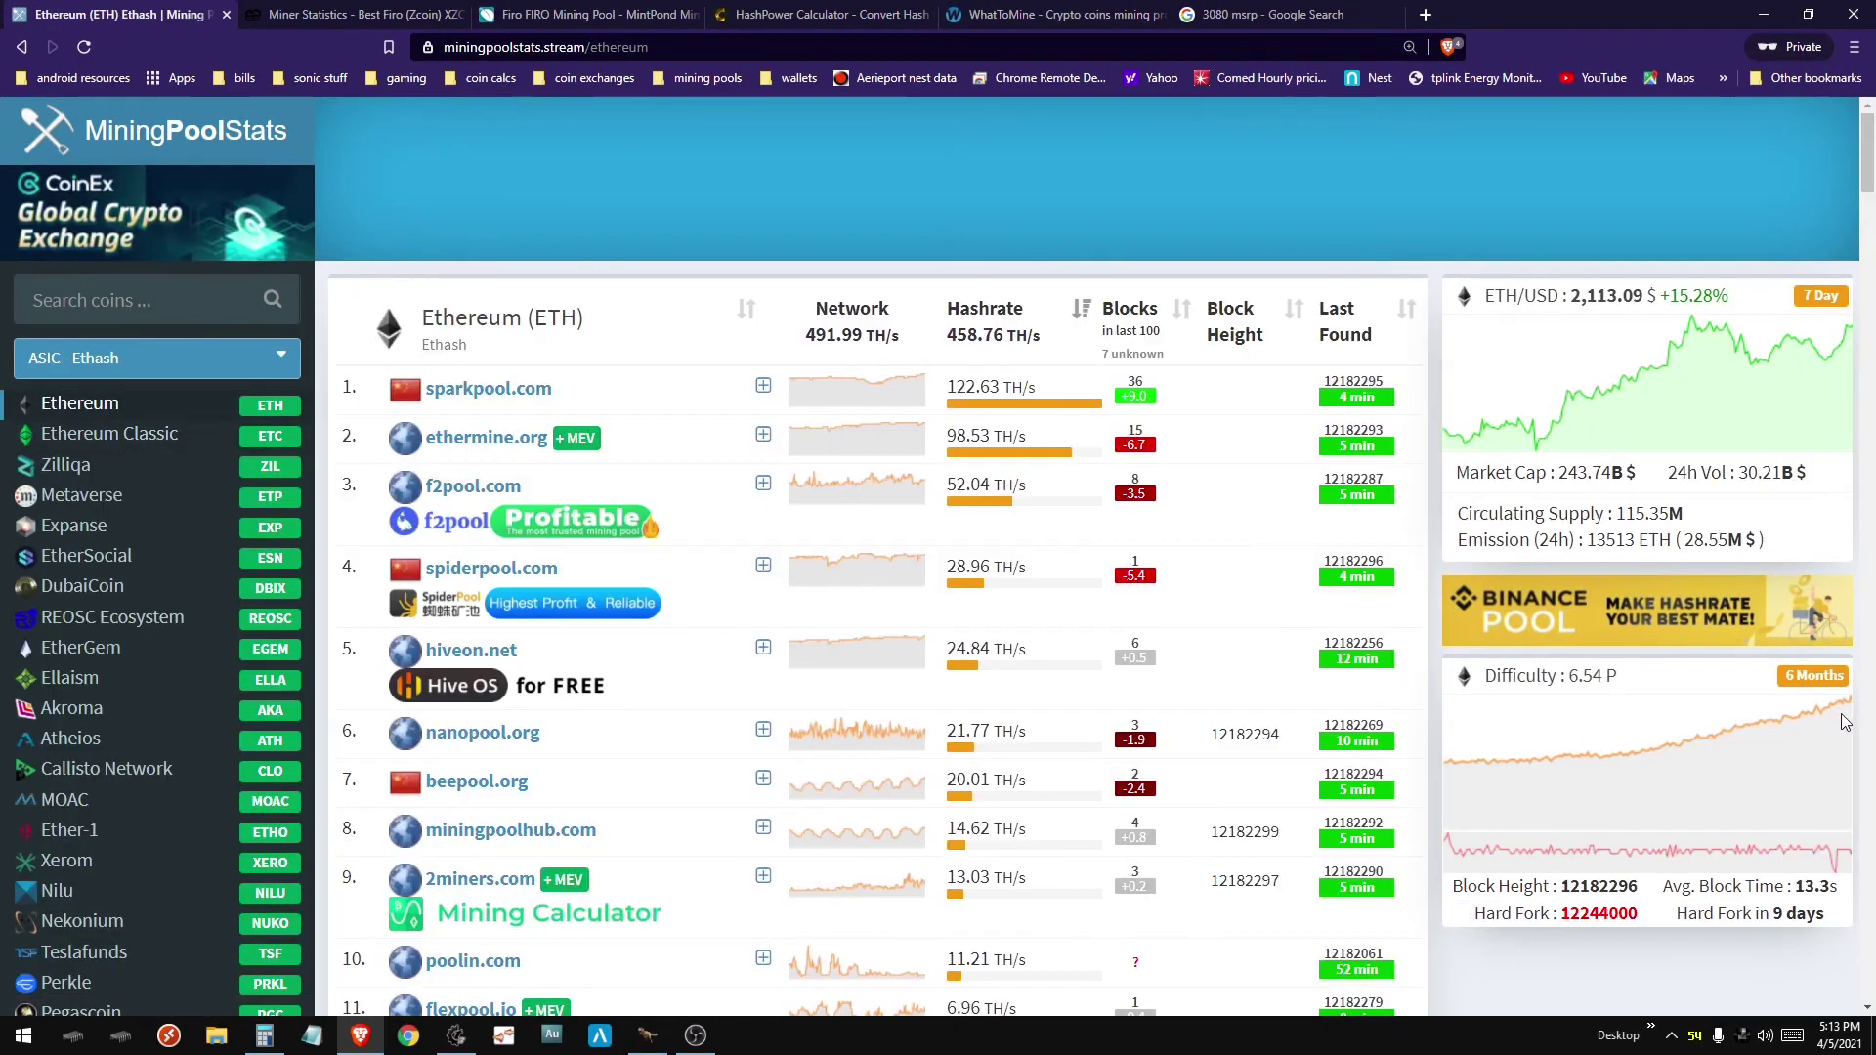
# Step: Go back through the Ravencoin and Conflux pages to Firo's pool statistics
pyautogui.hotkey('alt', 'Left')
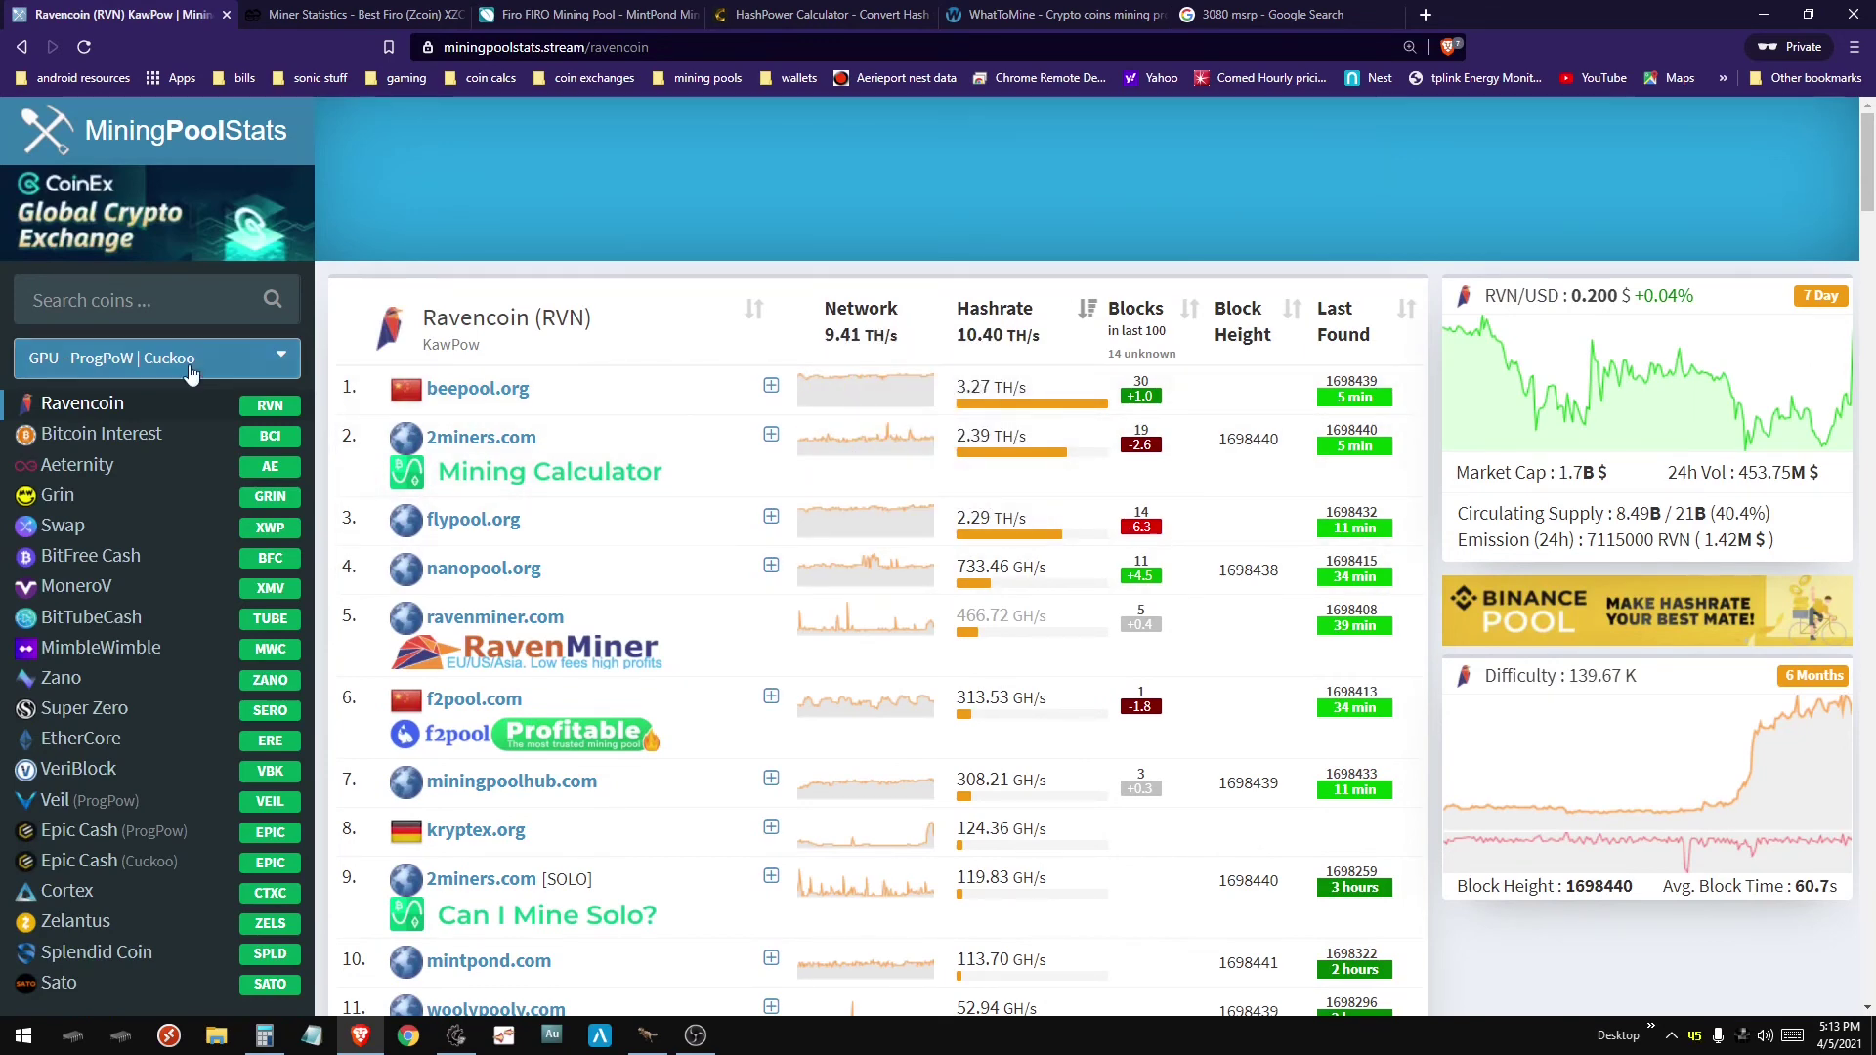
pyautogui.hotkey('alt', 'Left')
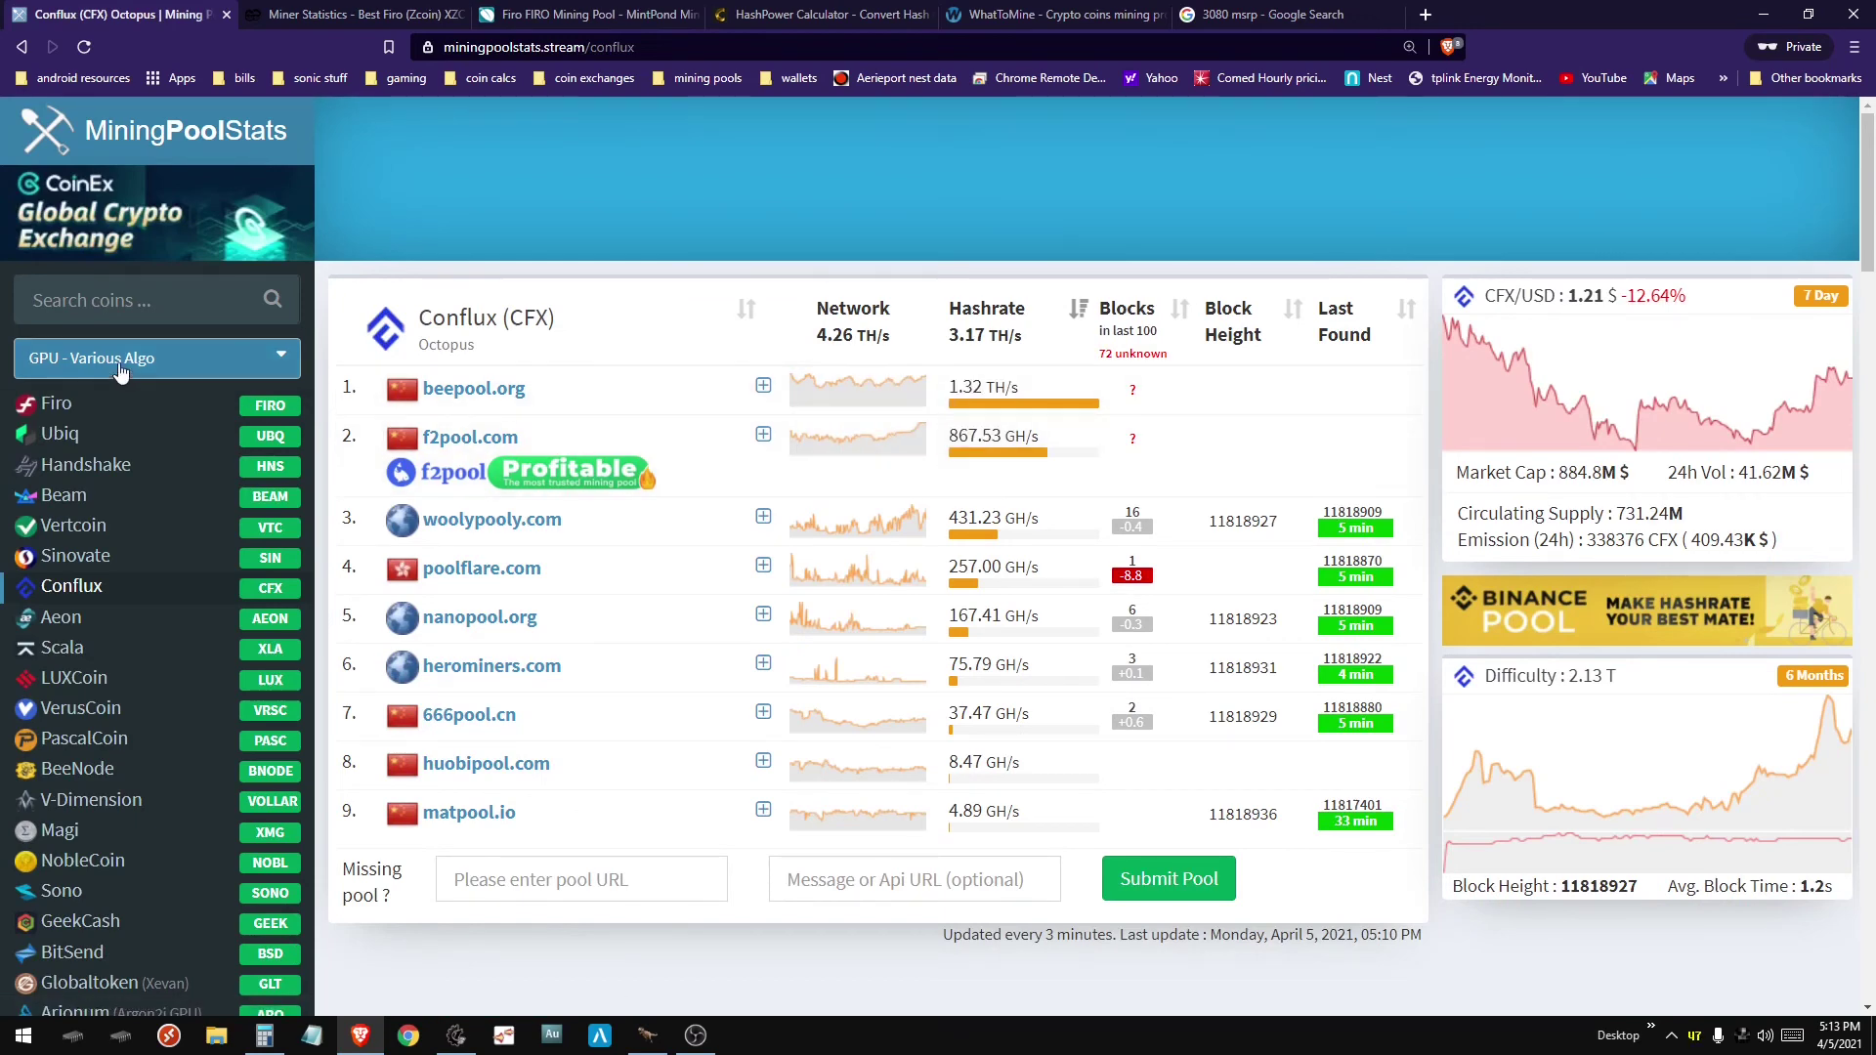
pyautogui.hotkey('alt', 'Left')
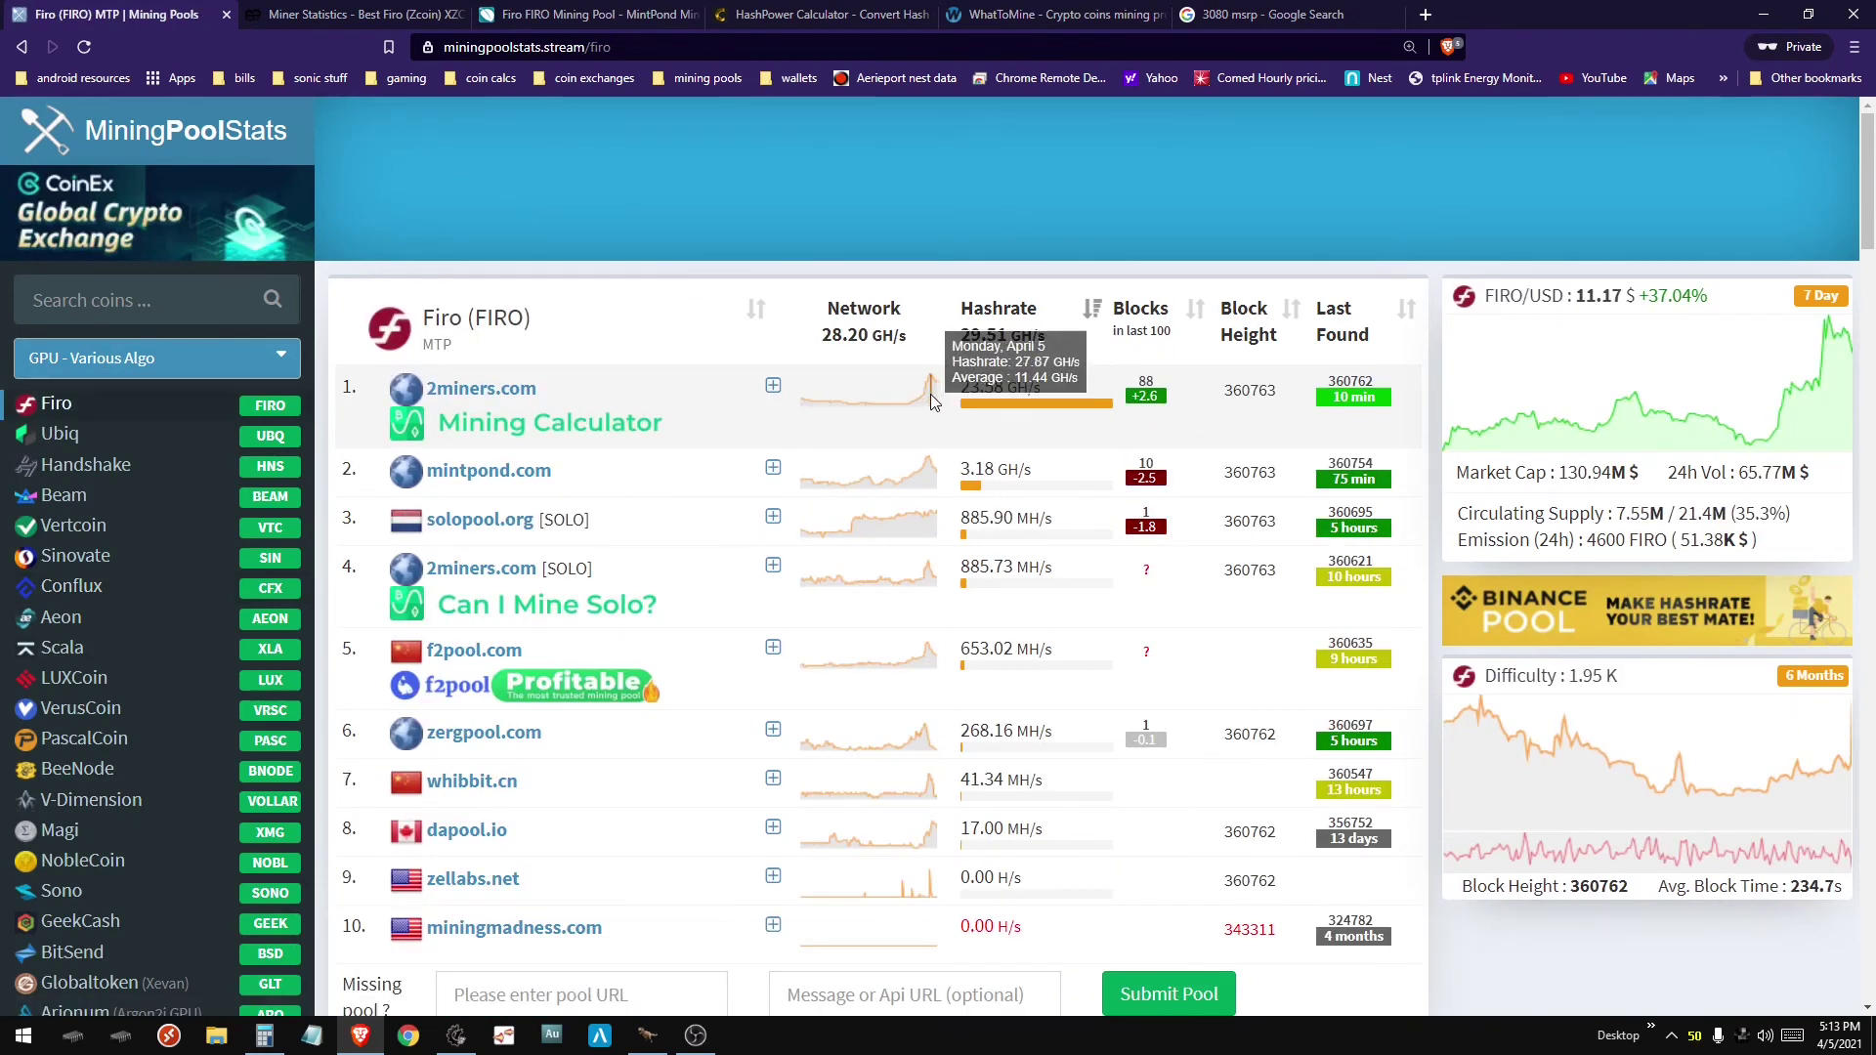